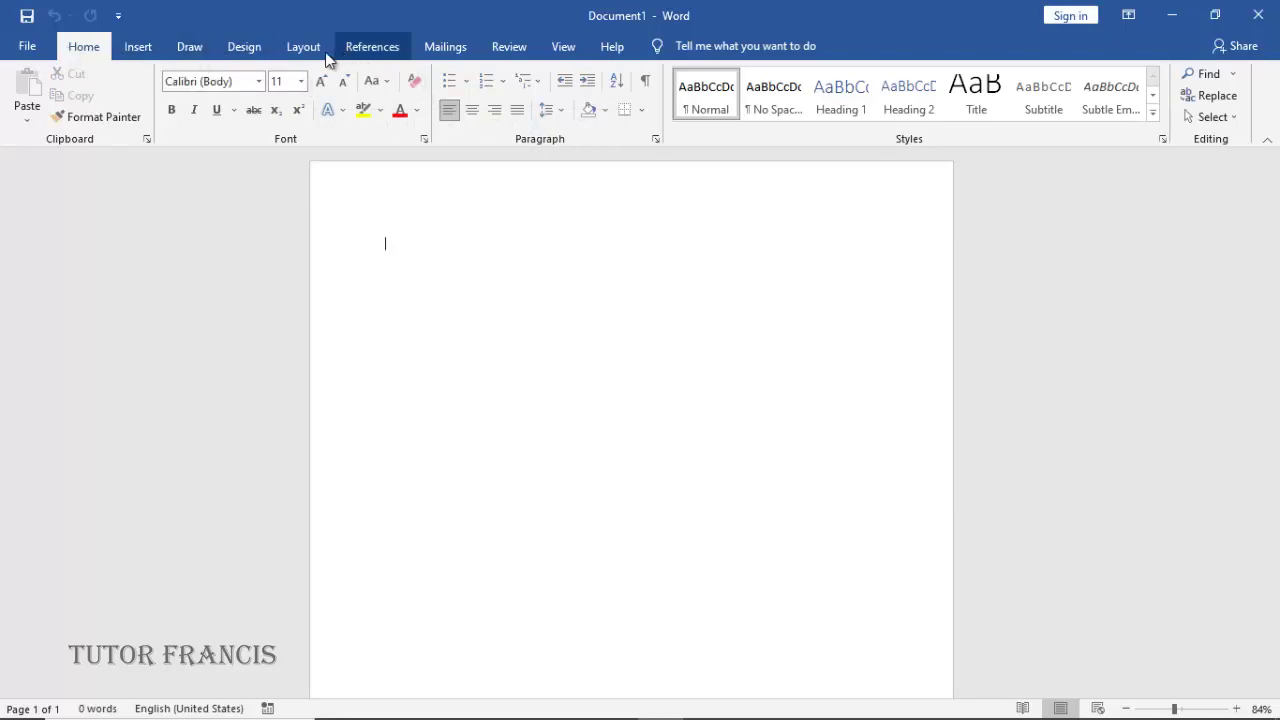
Show the gridlines on the blank page.
left_click(564, 47)
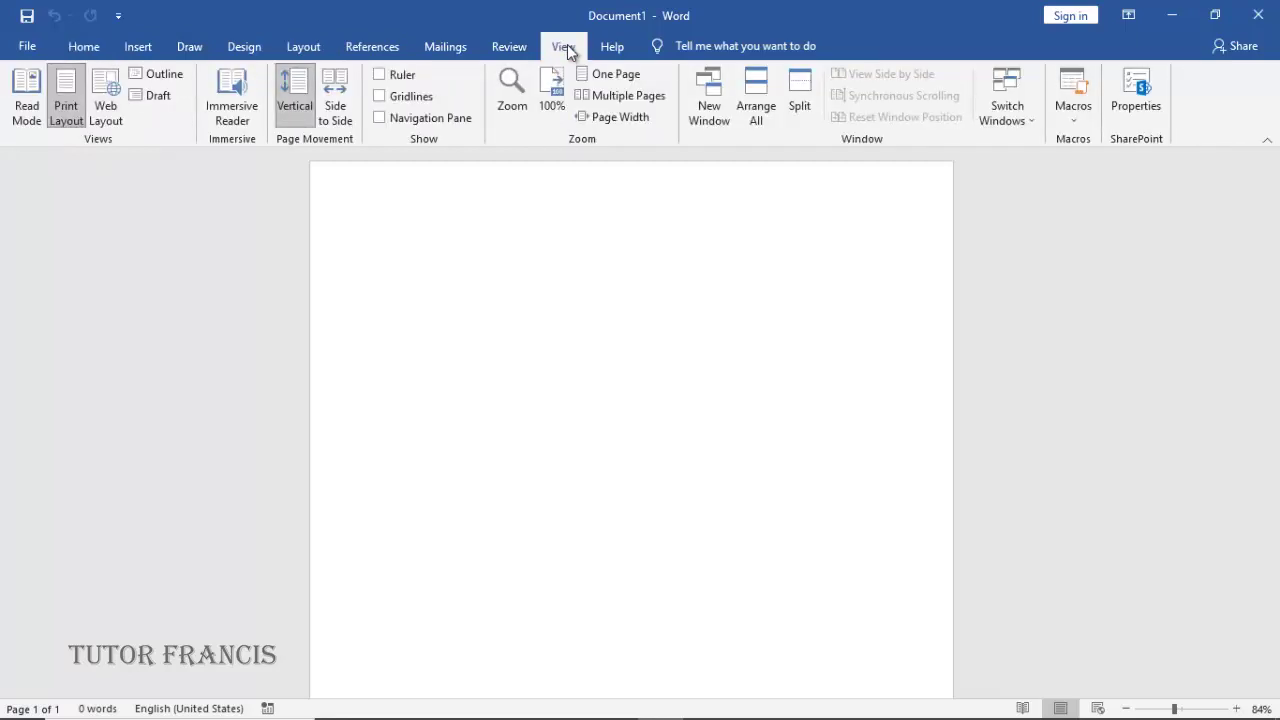
left_click(380, 97)
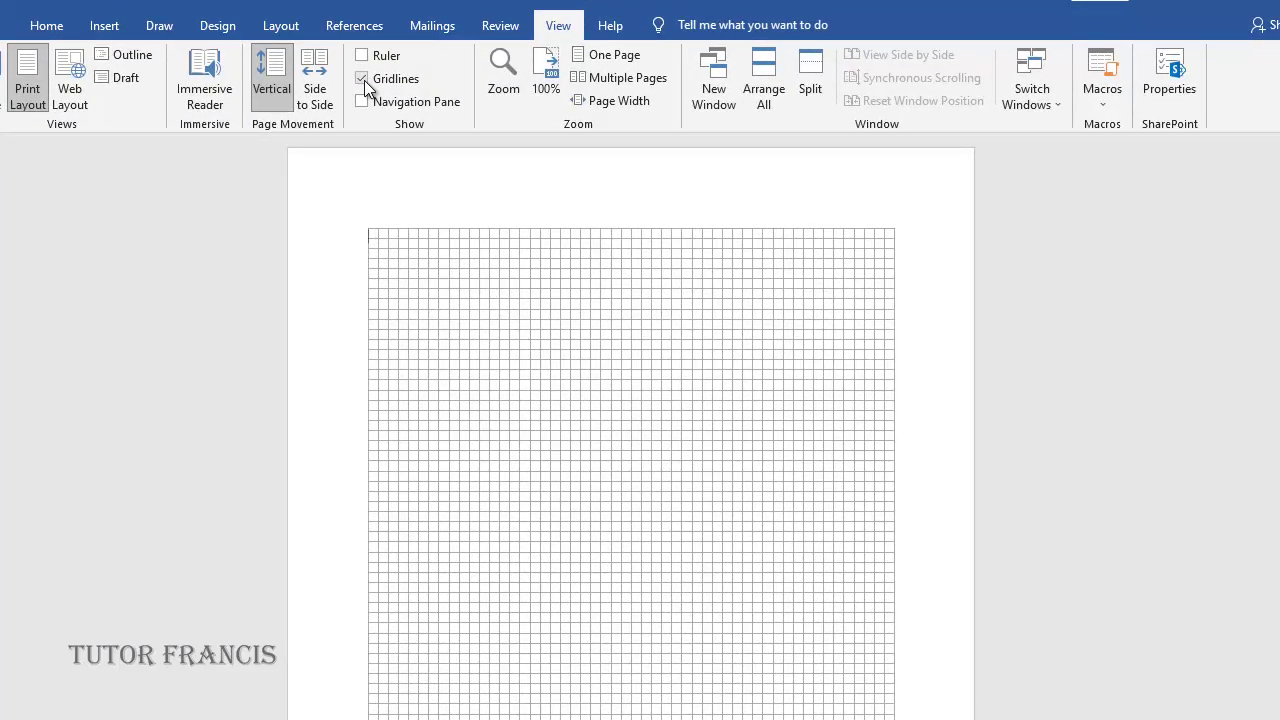
Draw a square about 11.43 cm on each side and align it with the upper-left corner of the page grid.
left_click(105, 26)
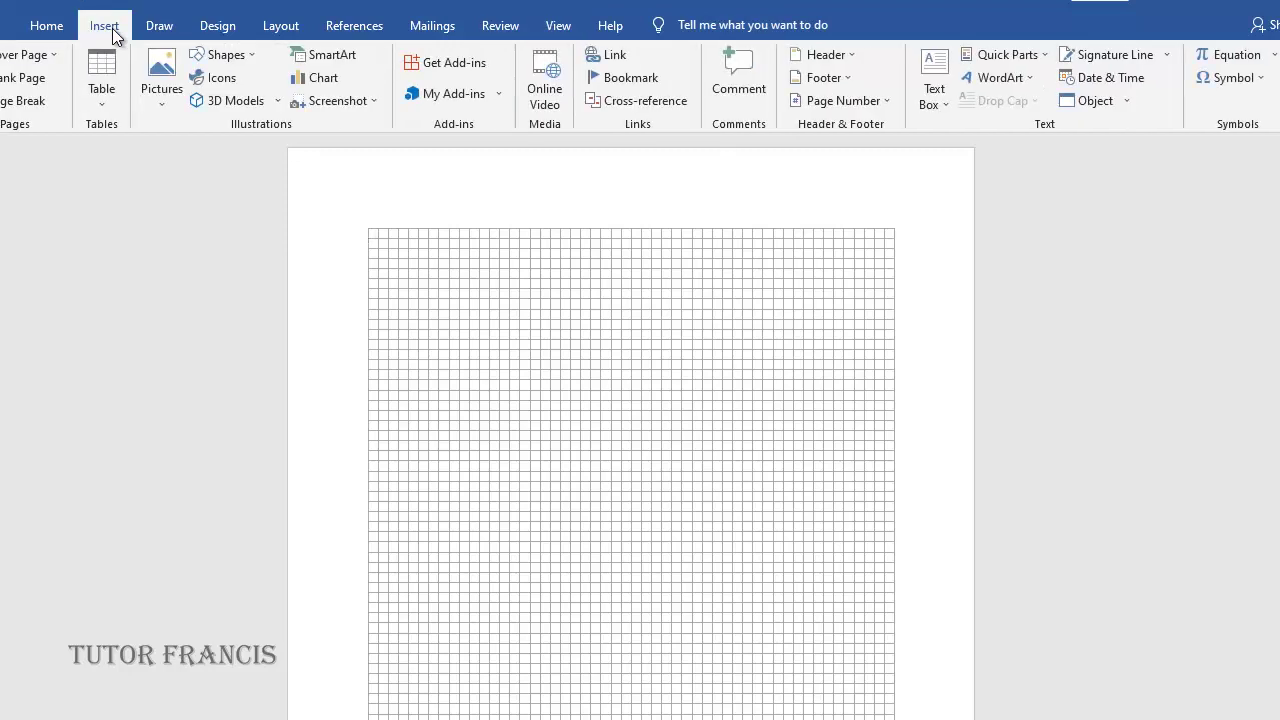
left_click(224, 55)
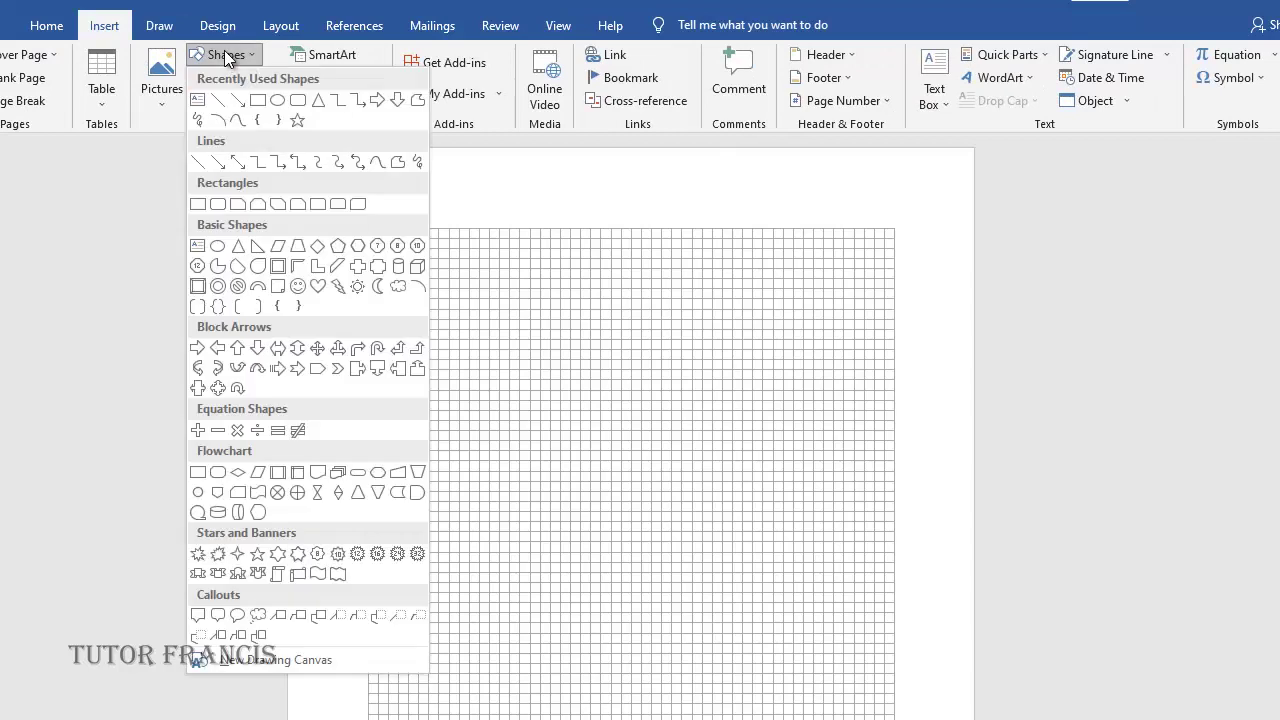
left_click(258, 100)
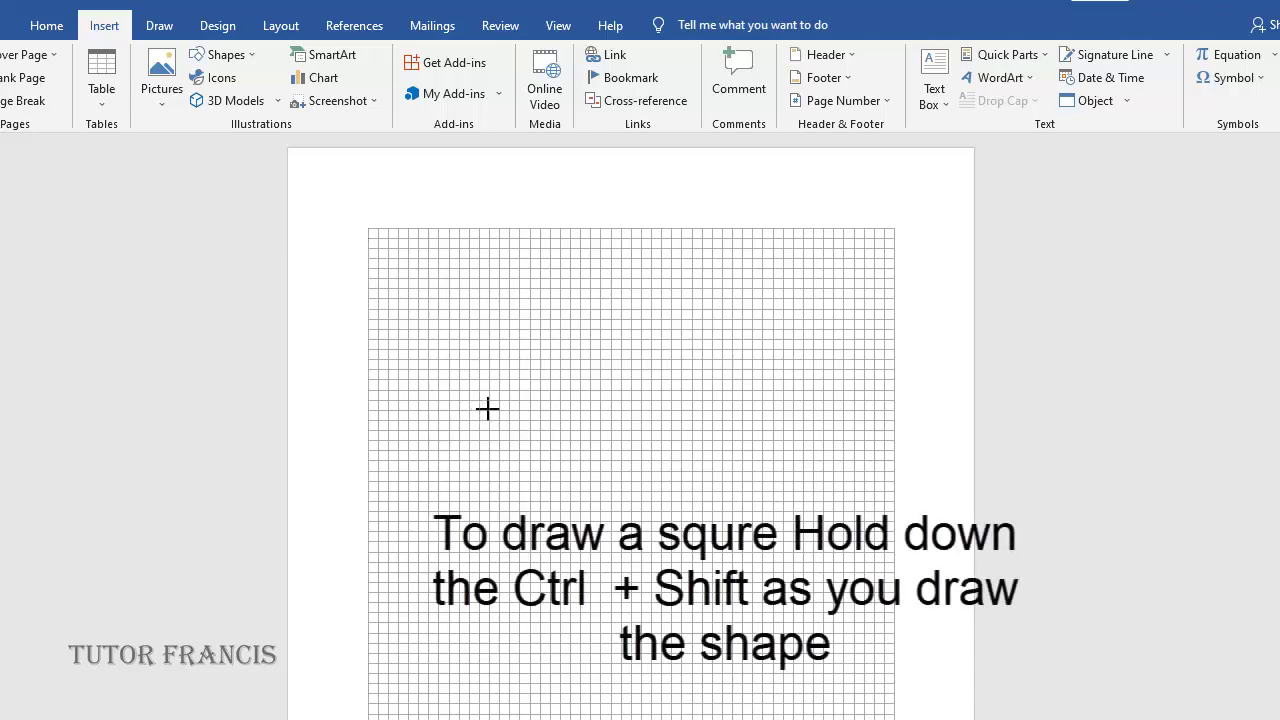
left_click_drag(487, 408, 598, 594)
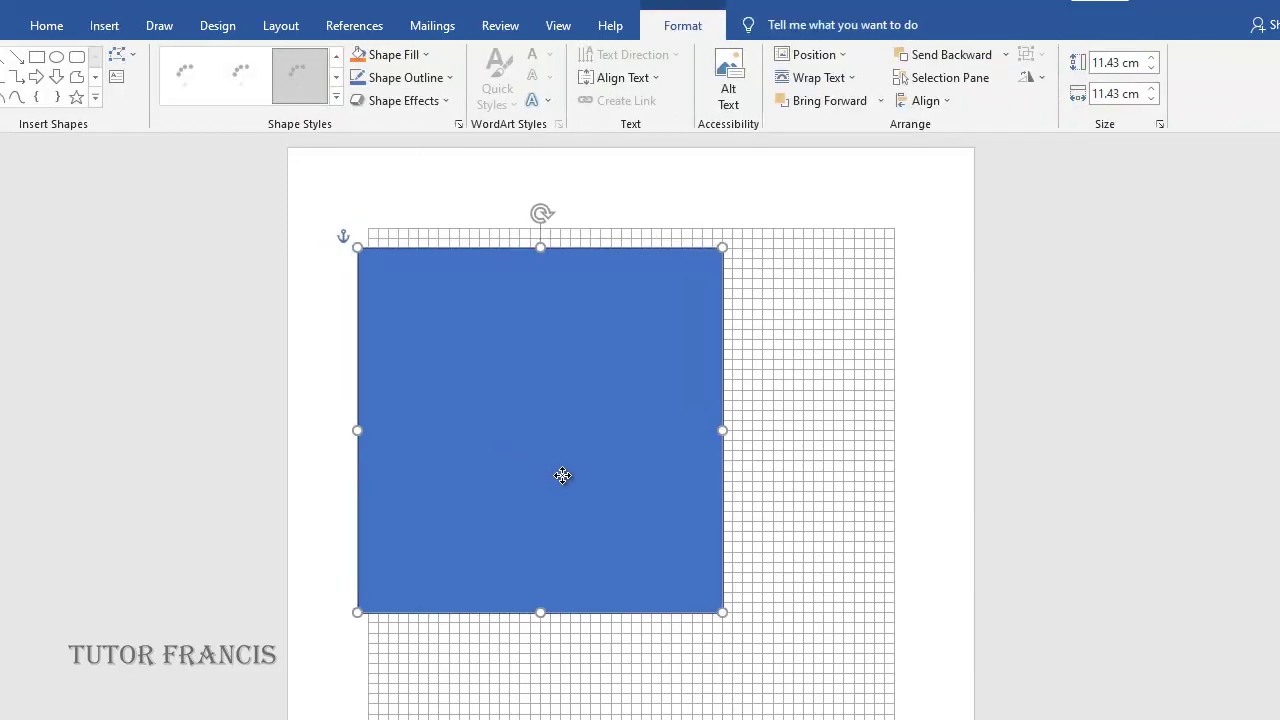
left_click_drag(562, 475, 563, 449)
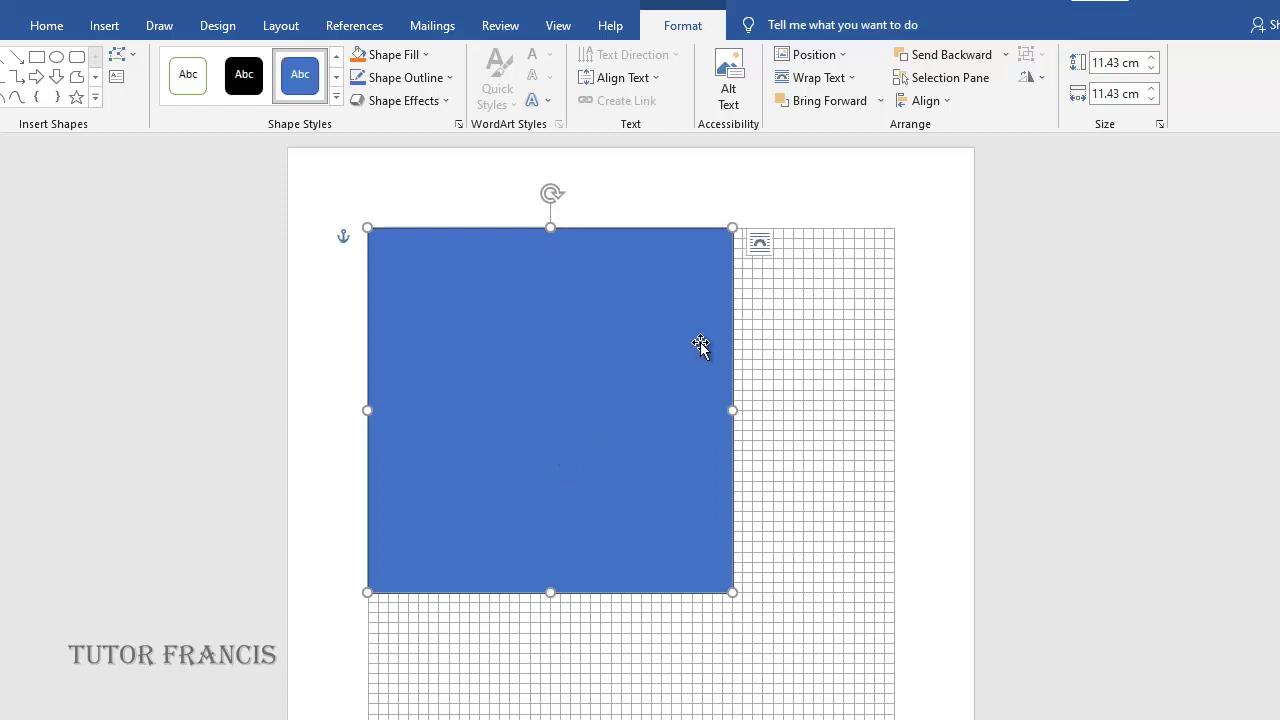
left_click(806, 393)
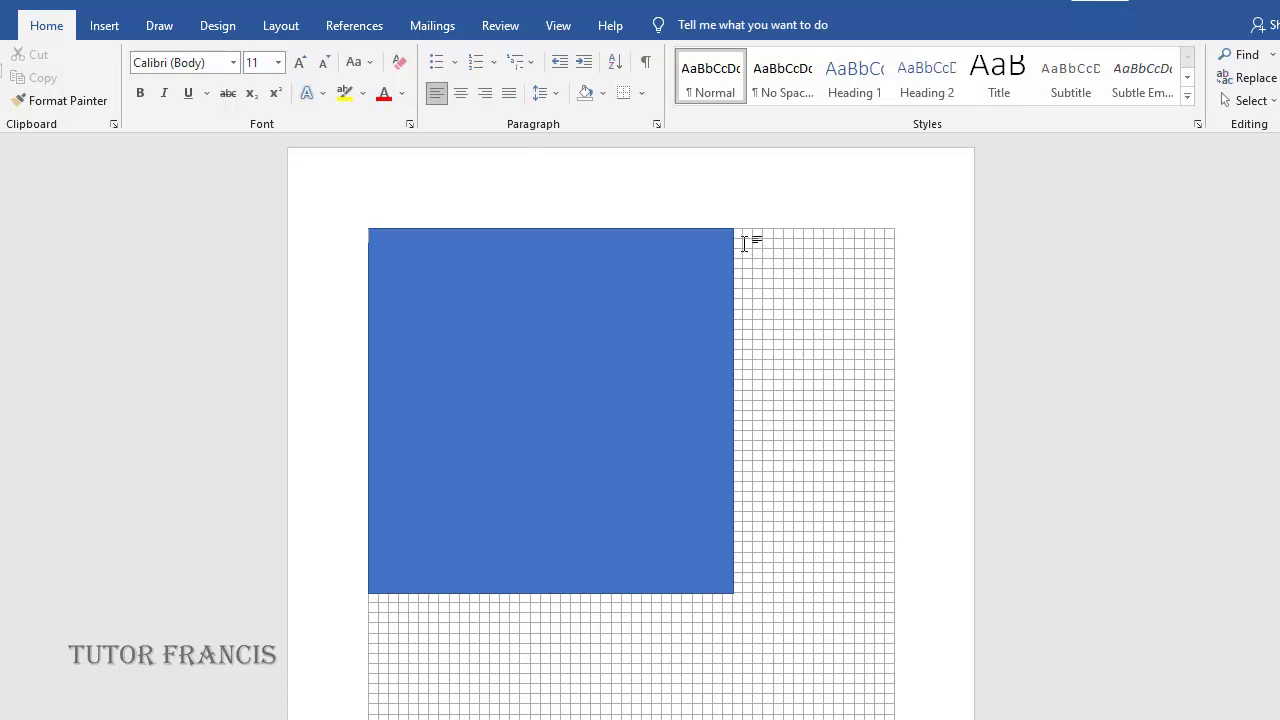
Change the large square's shape to the hollow circle (donut) from the basic shapes.
mouse_move(568, 475)
left_mouse_down()
mouse_move(622, 497)
mouse_move(576, 465)
left_mouse_up()
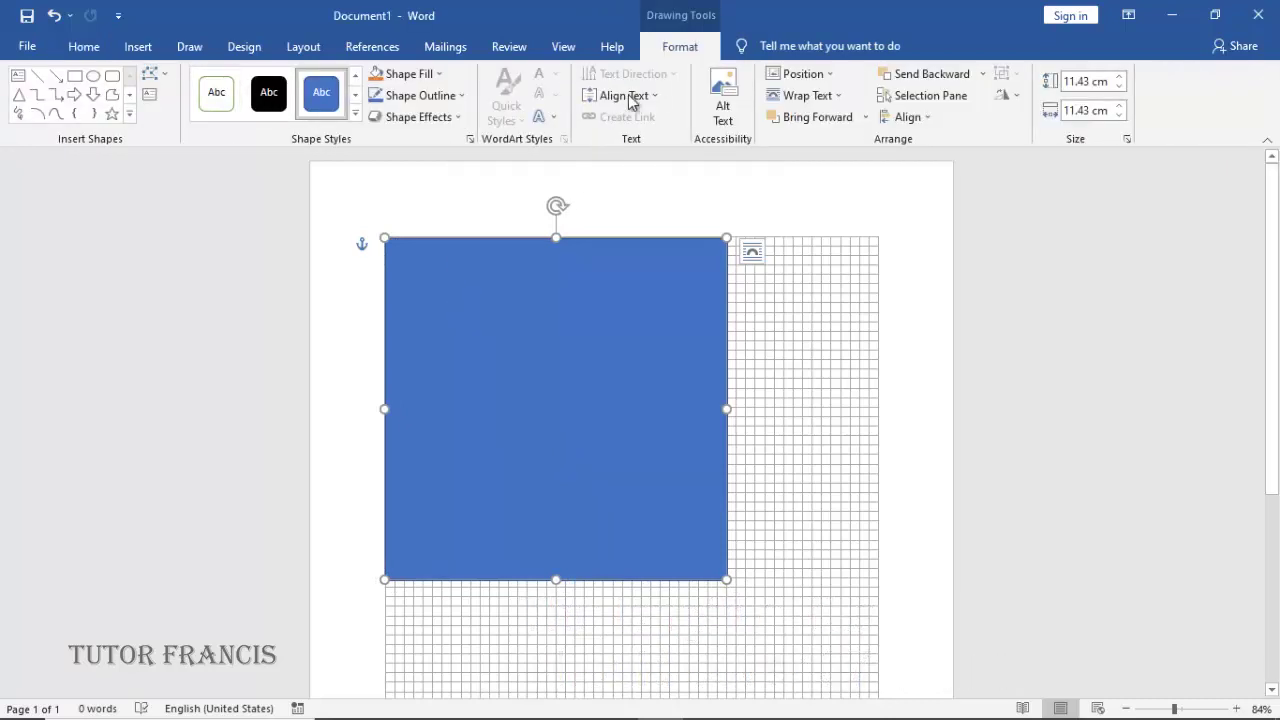
double_click(663, 50)
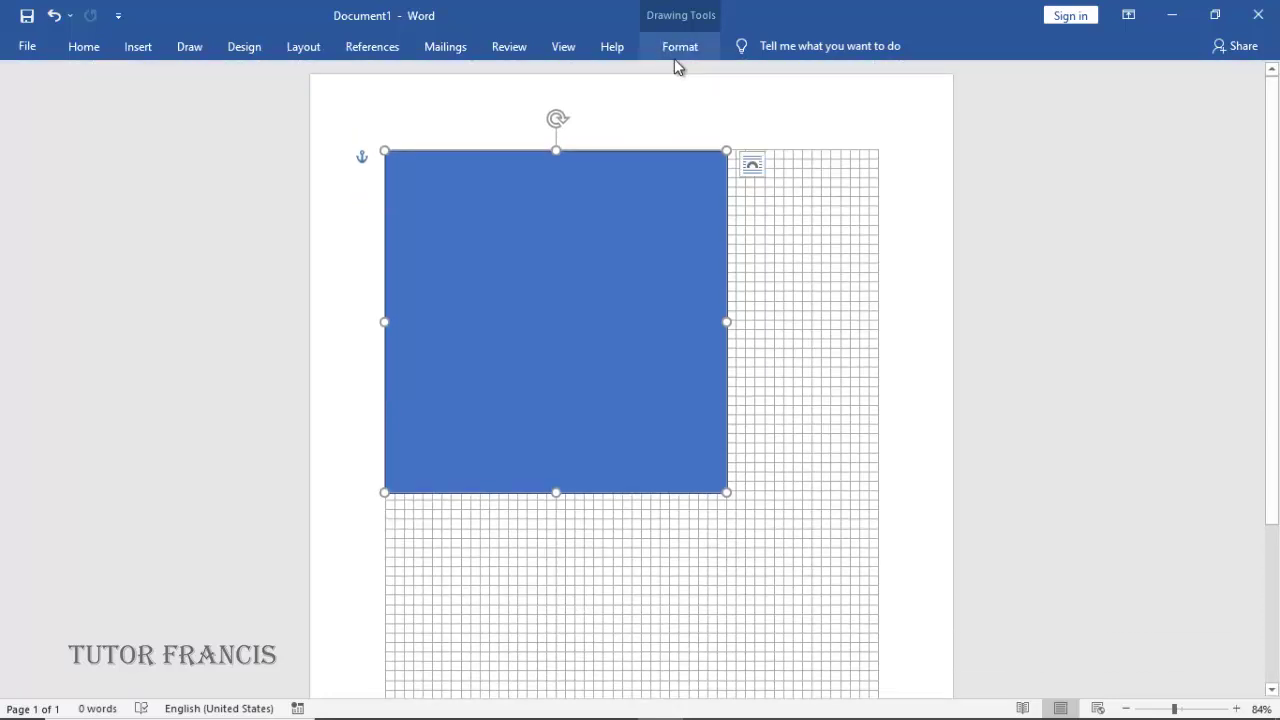
left_click(674, 62)
left_click(674, 64)
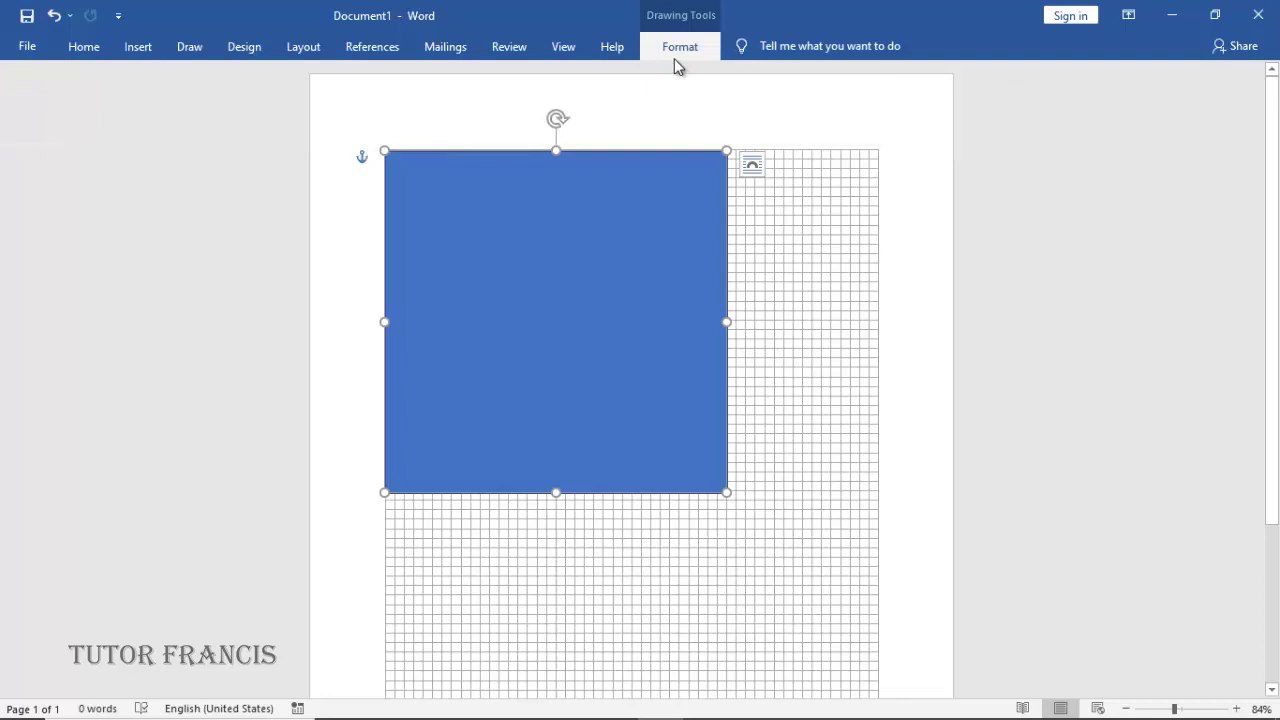
left_click(674, 62)
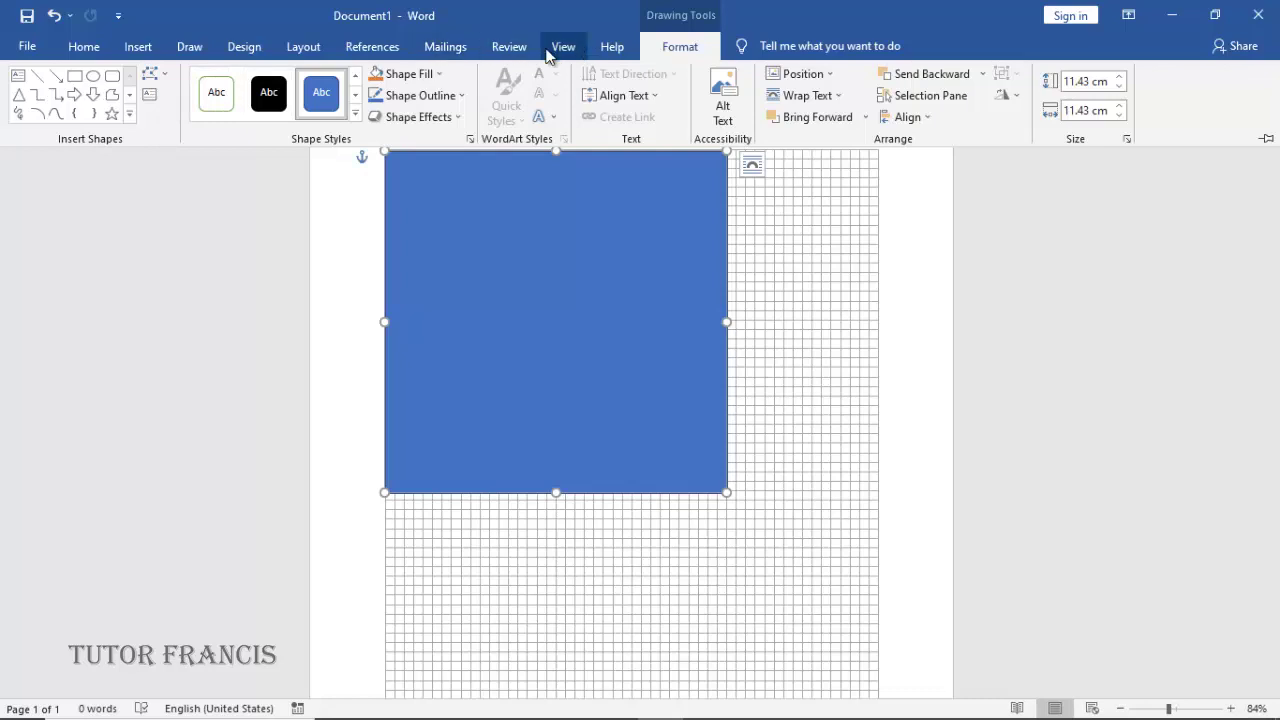
left_click(169, 80)
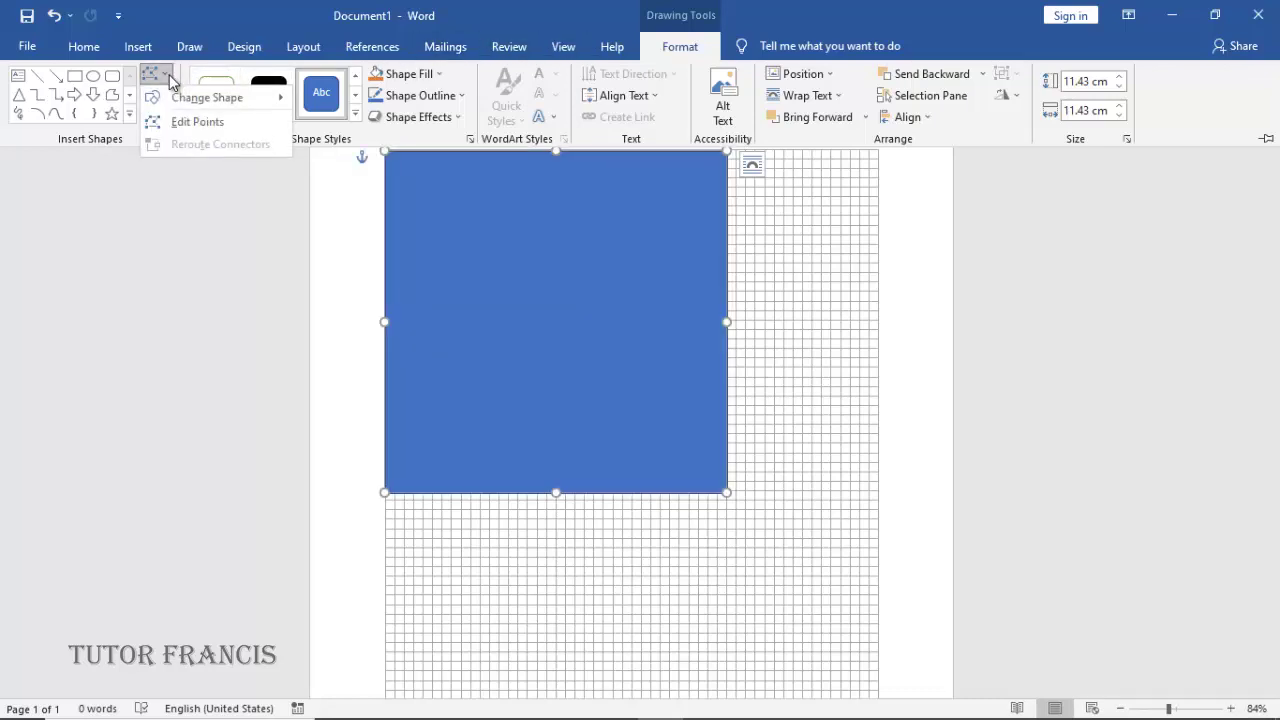
mouse_move(222, 104)
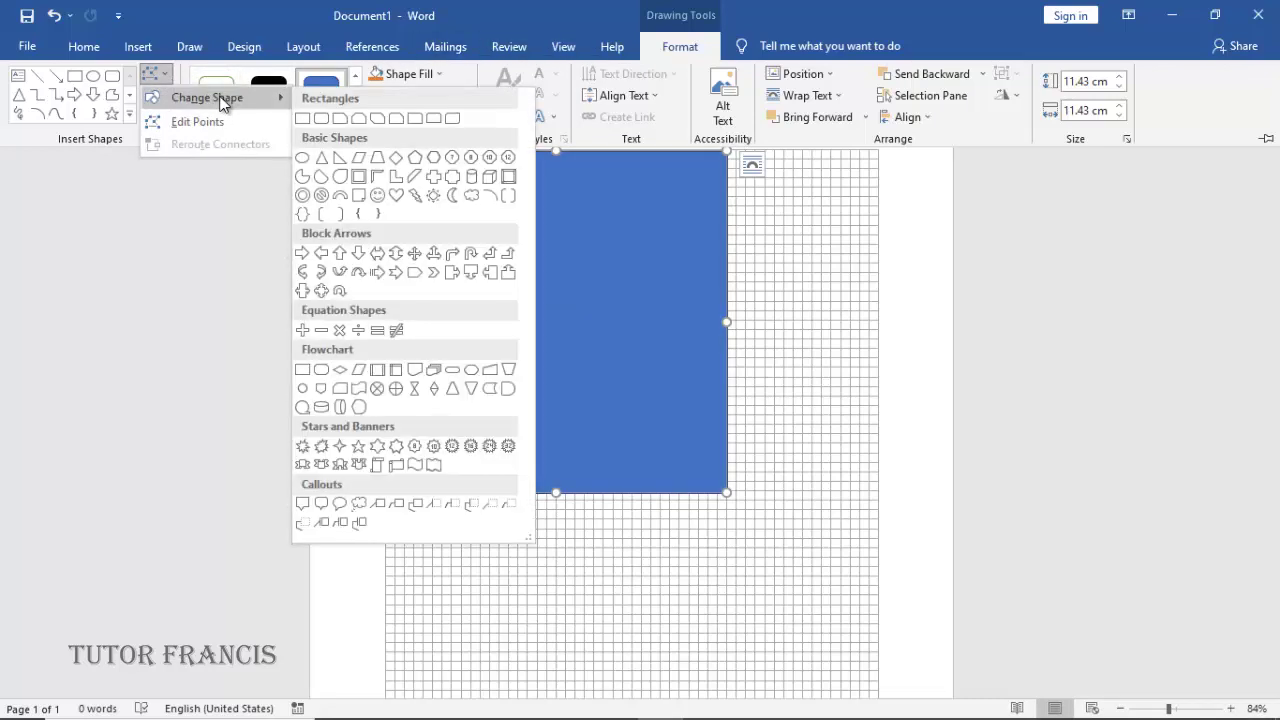
left_click(303, 196)
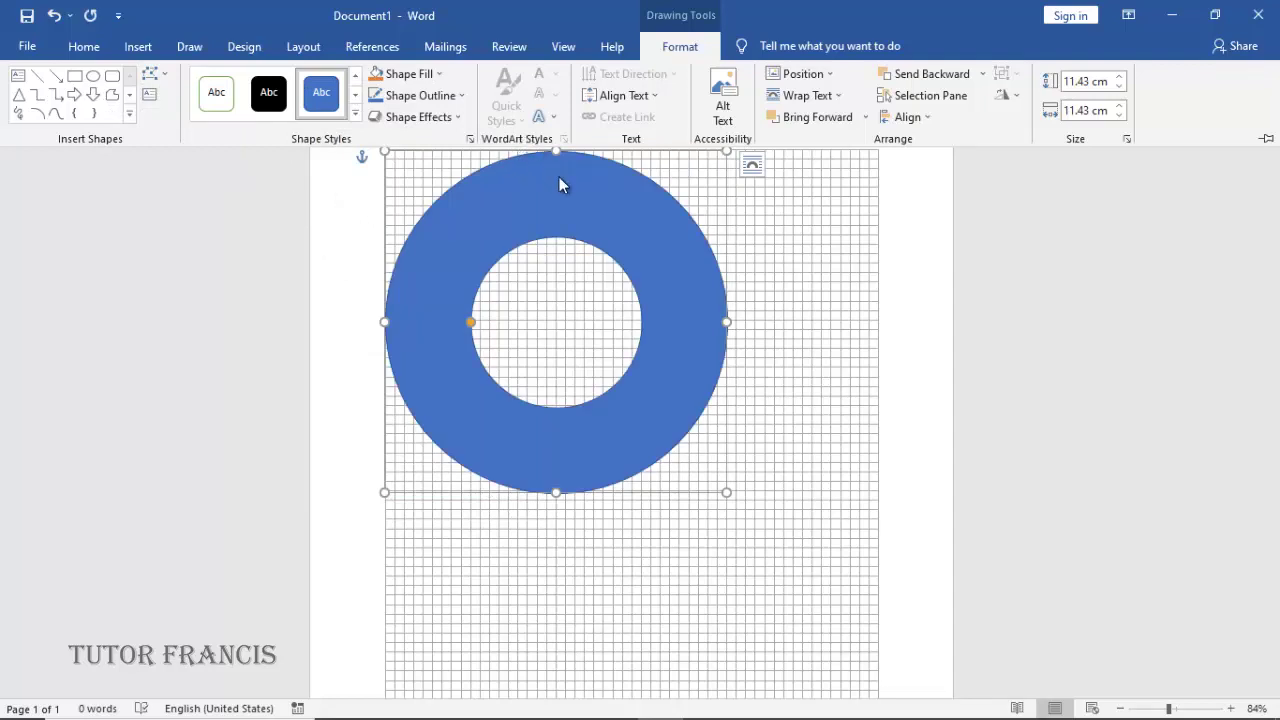
Move the donut slightly down and to the right, away from the grid's upper-left corner.
key("ctrl+F1")
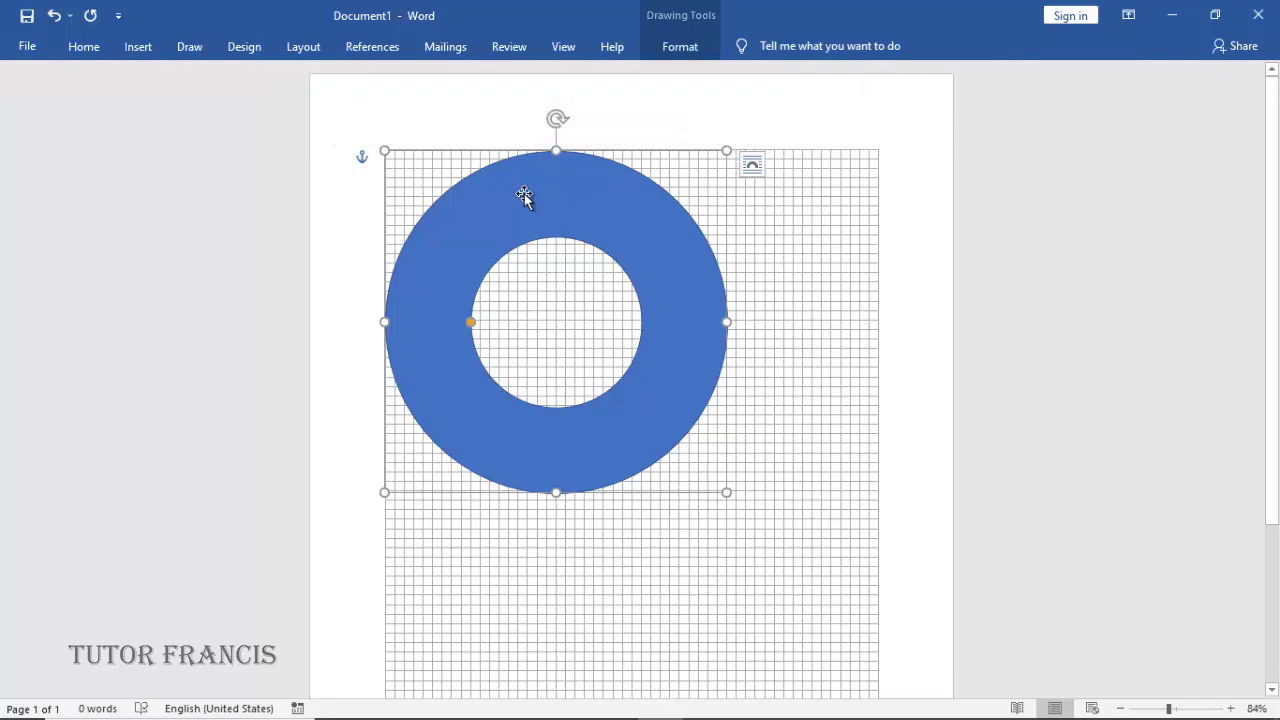
left_click_drag(524, 196, 570, 220)
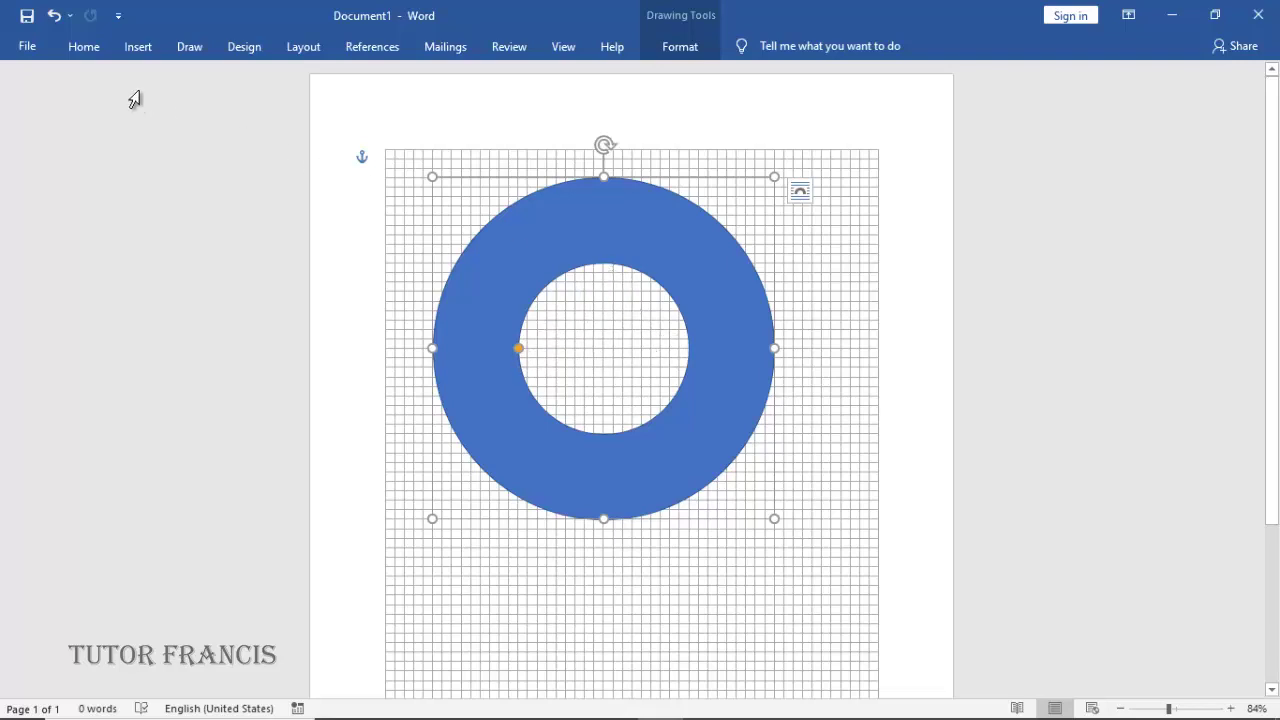
left_click(136, 47)
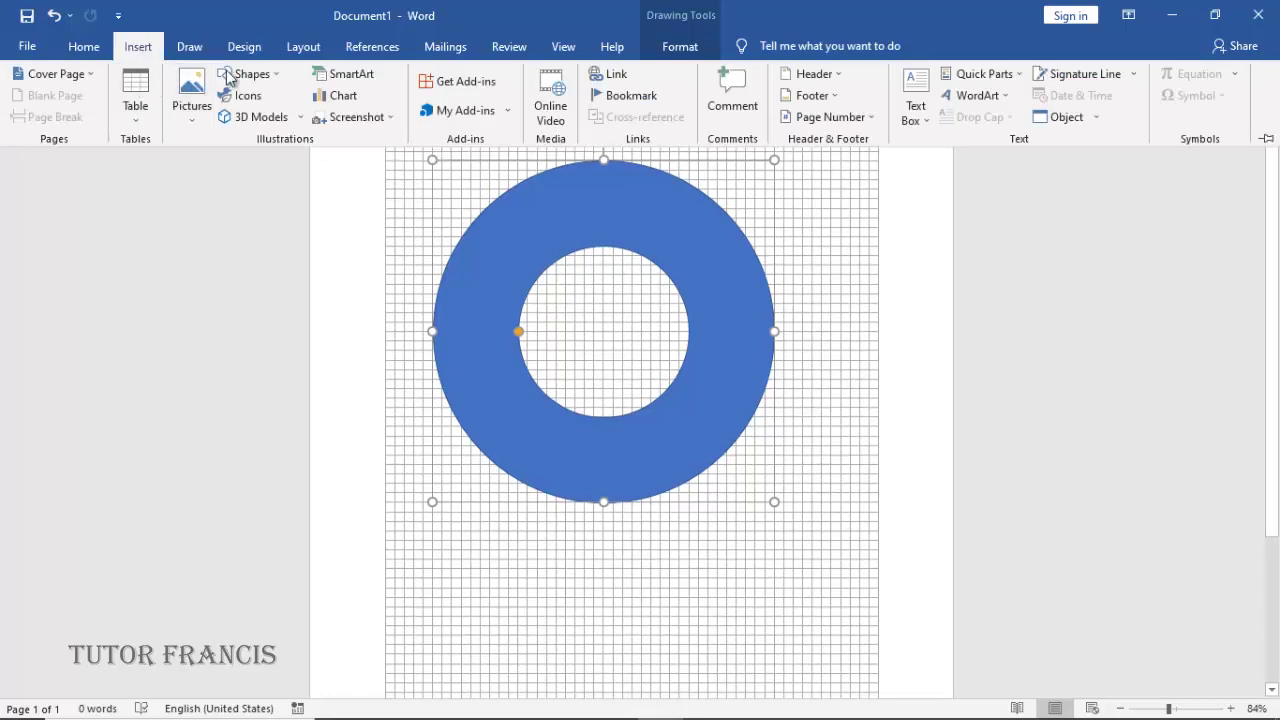
left_click(248, 74)
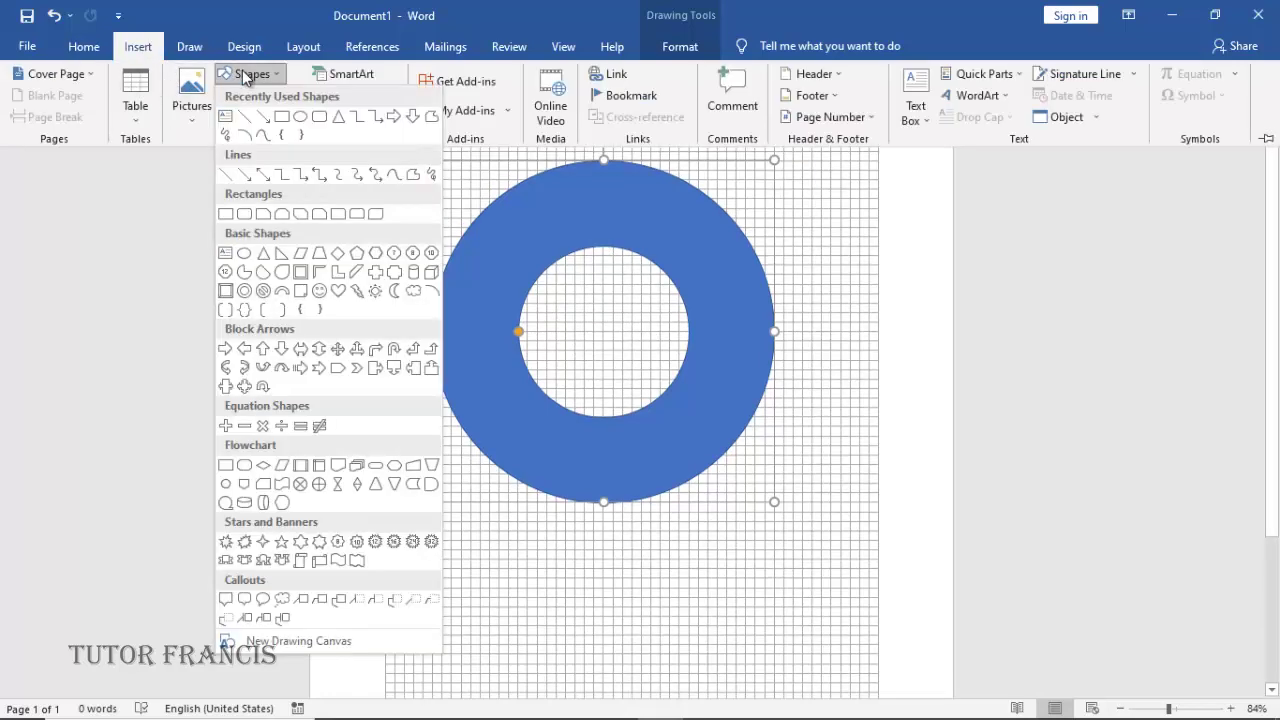
left_click(280, 120)
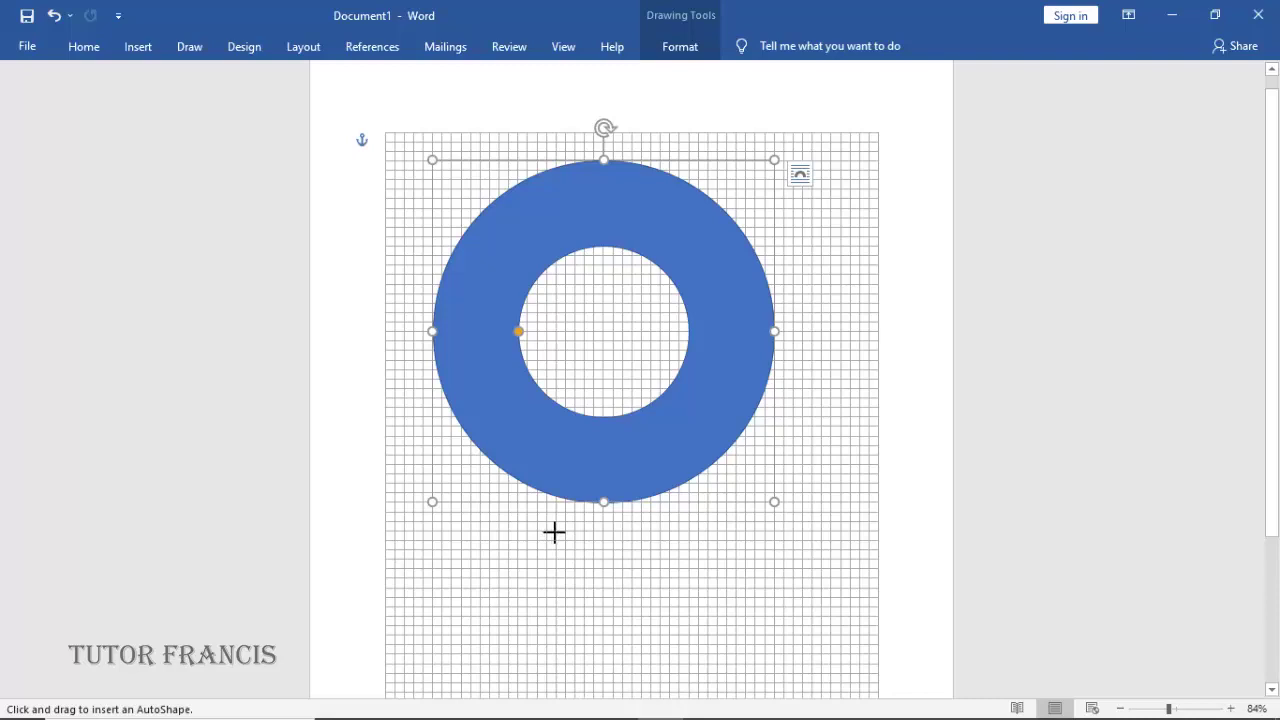
left_click_drag(554, 532, 577, 559)
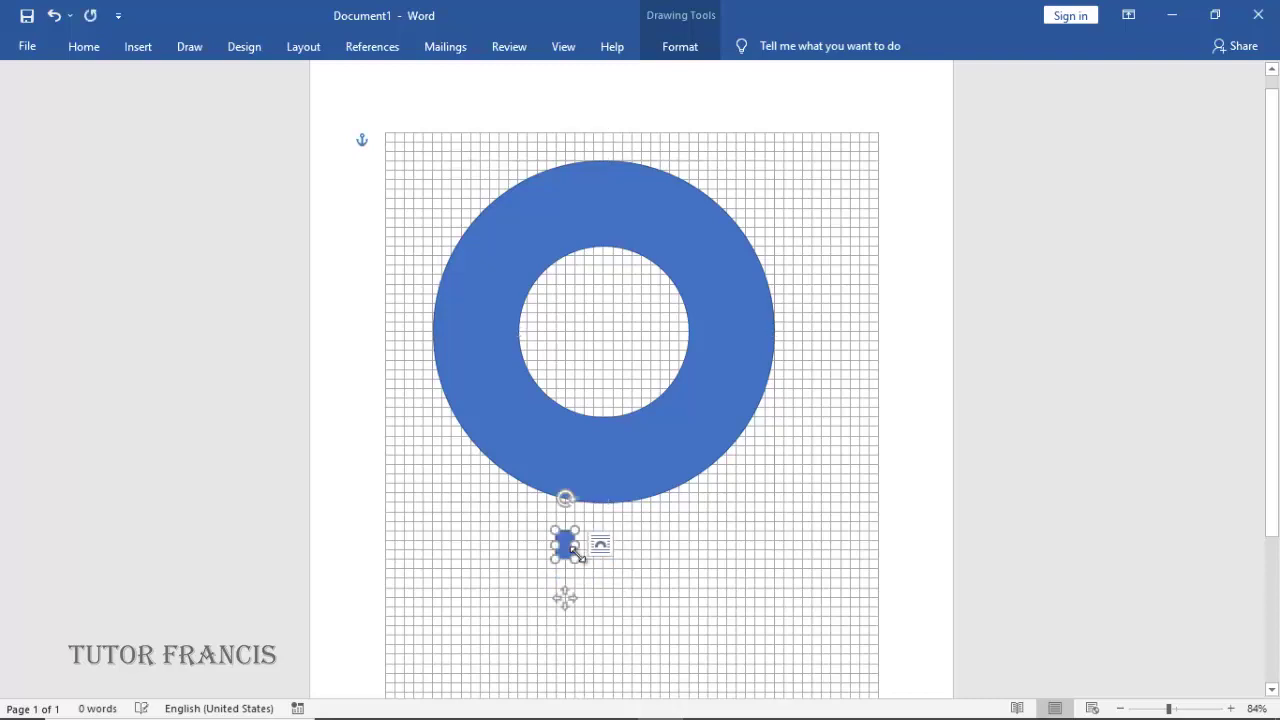
key("Delete")
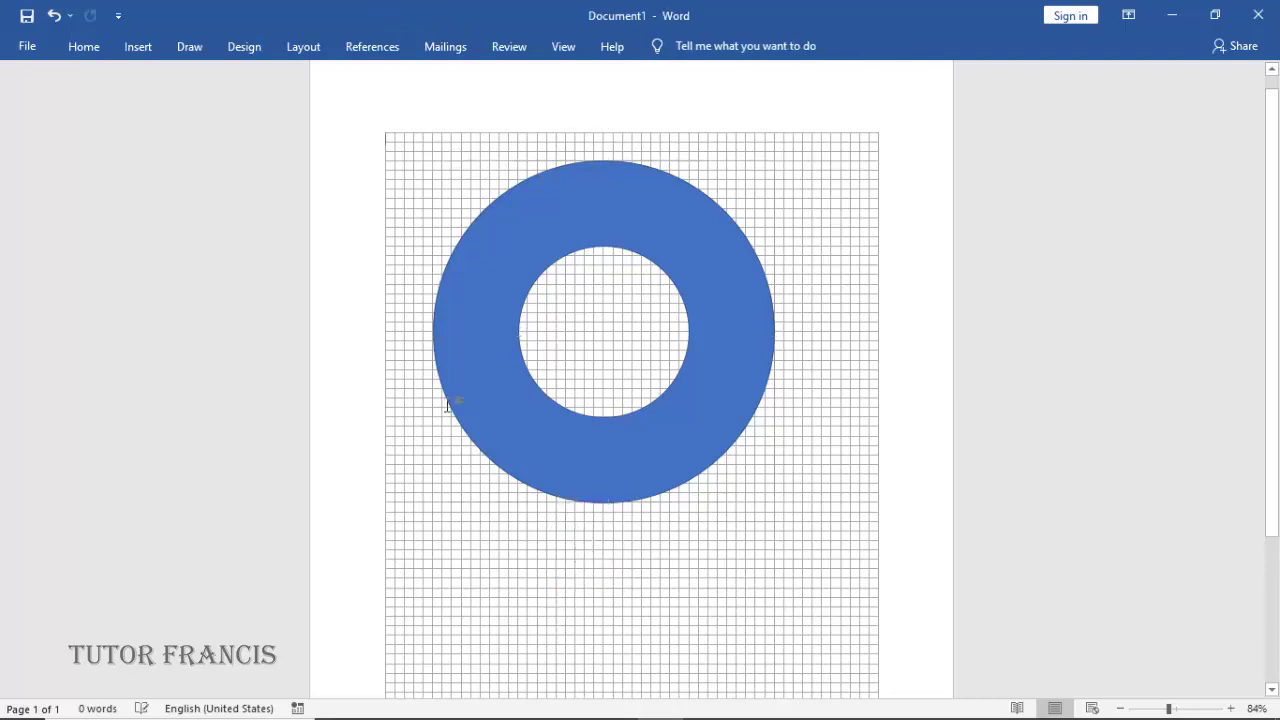
Draw a square about 4.45 cm on each side beneath the donut and move it down to leave a gap between them.
left_click(150, 54)
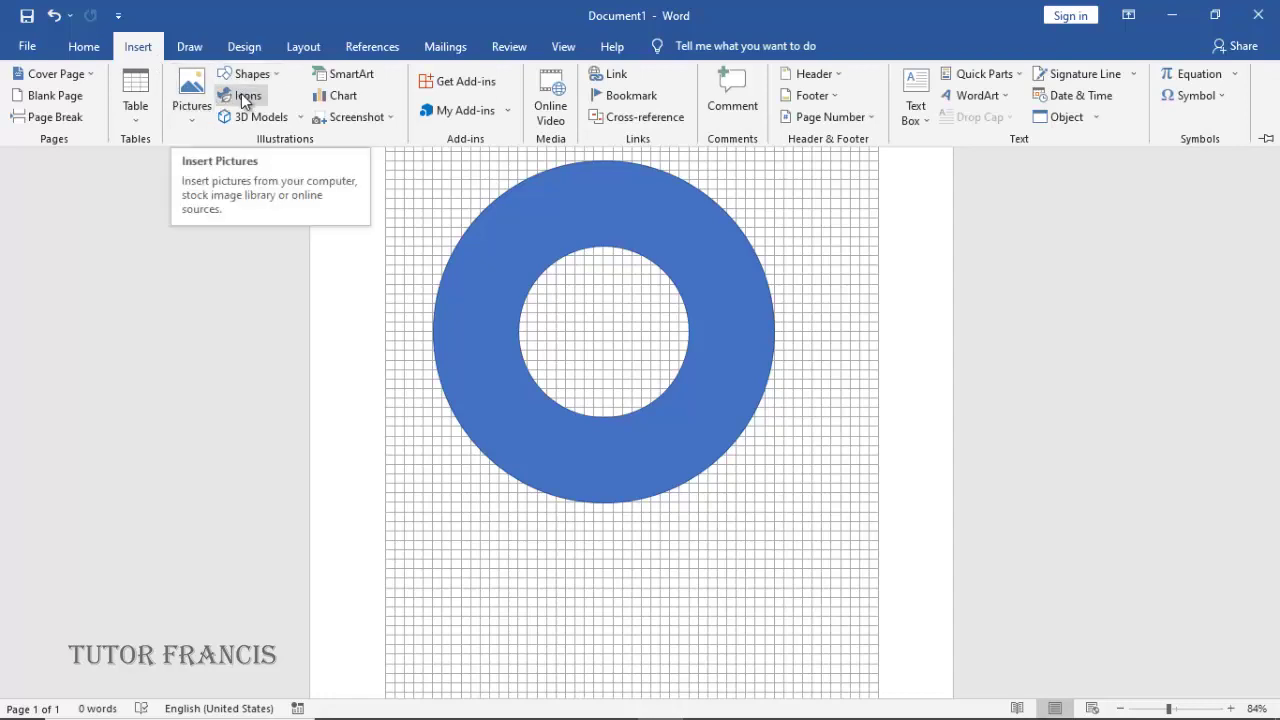
left_click(198, 52)
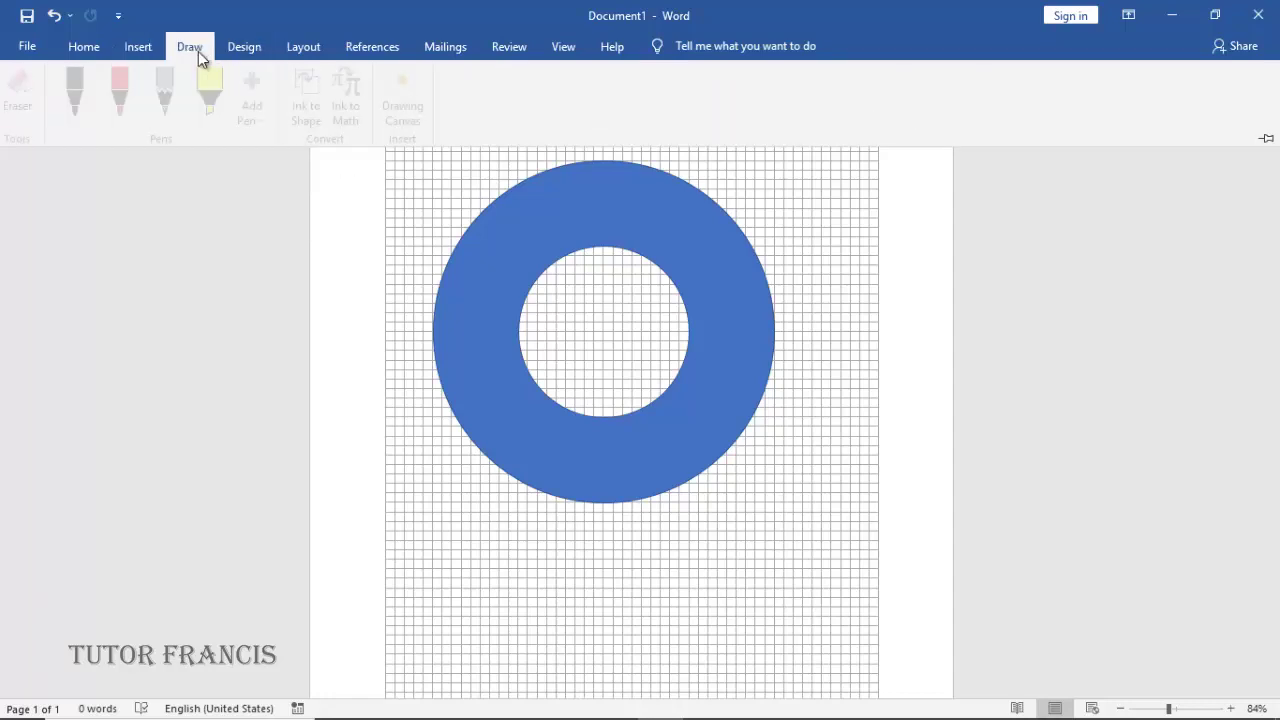
left_click(149, 42)
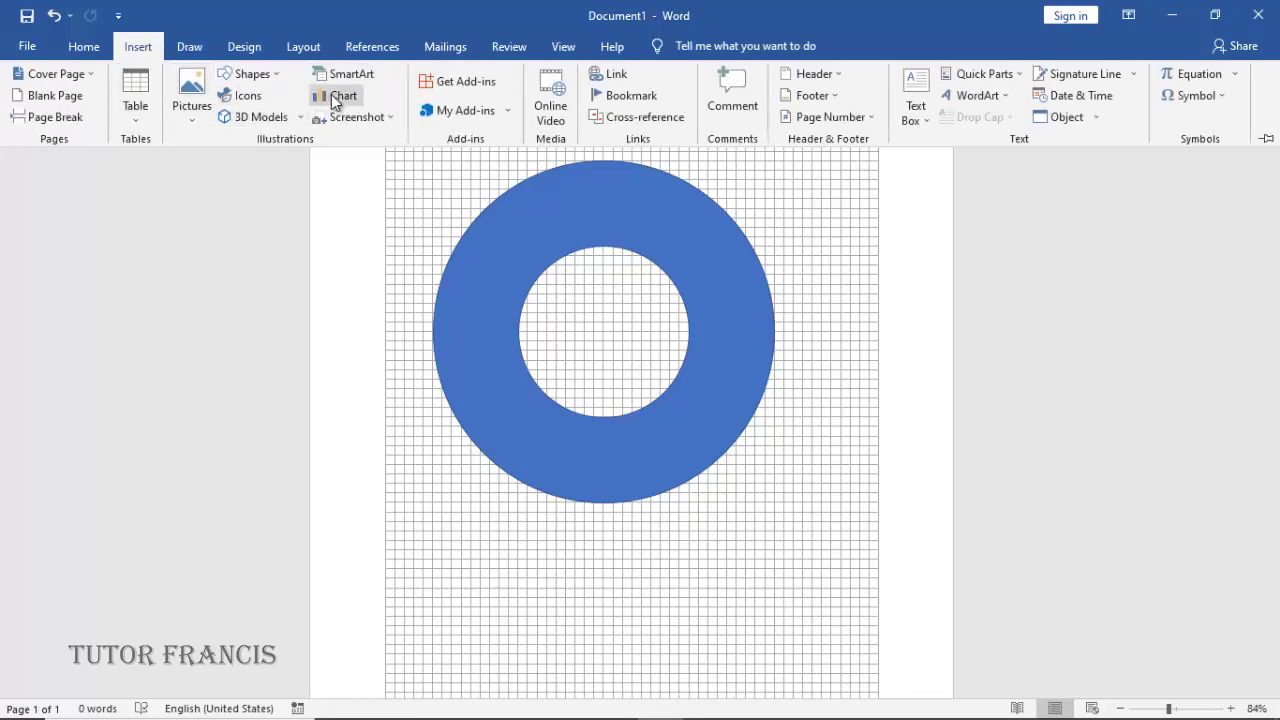
left_click(255, 74)
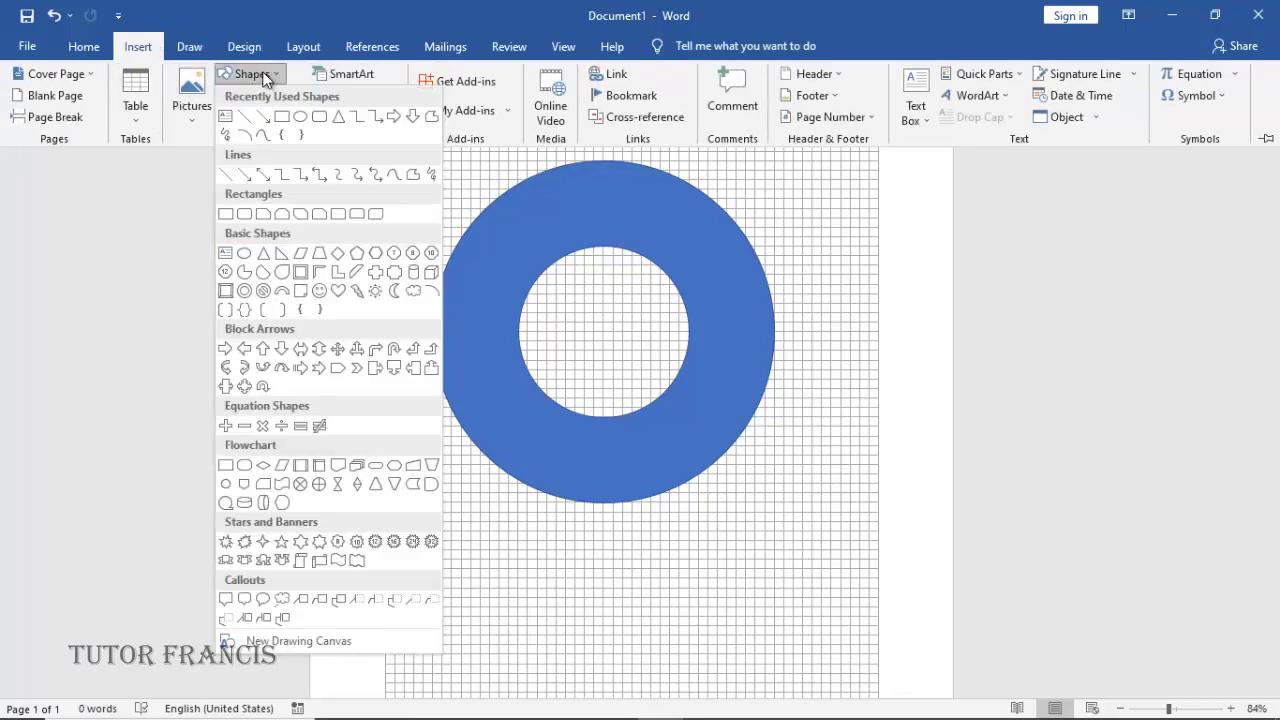
left_click(283, 118)
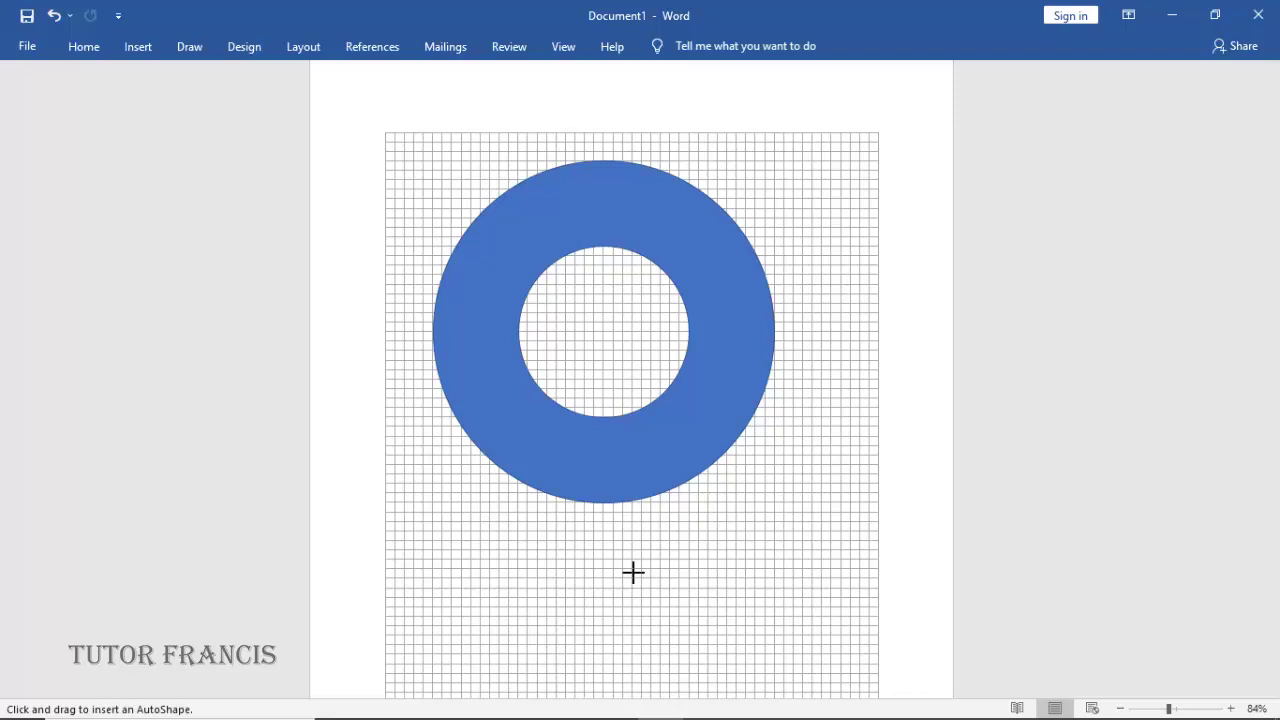
left_click_drag(633, 572, 689, 624)
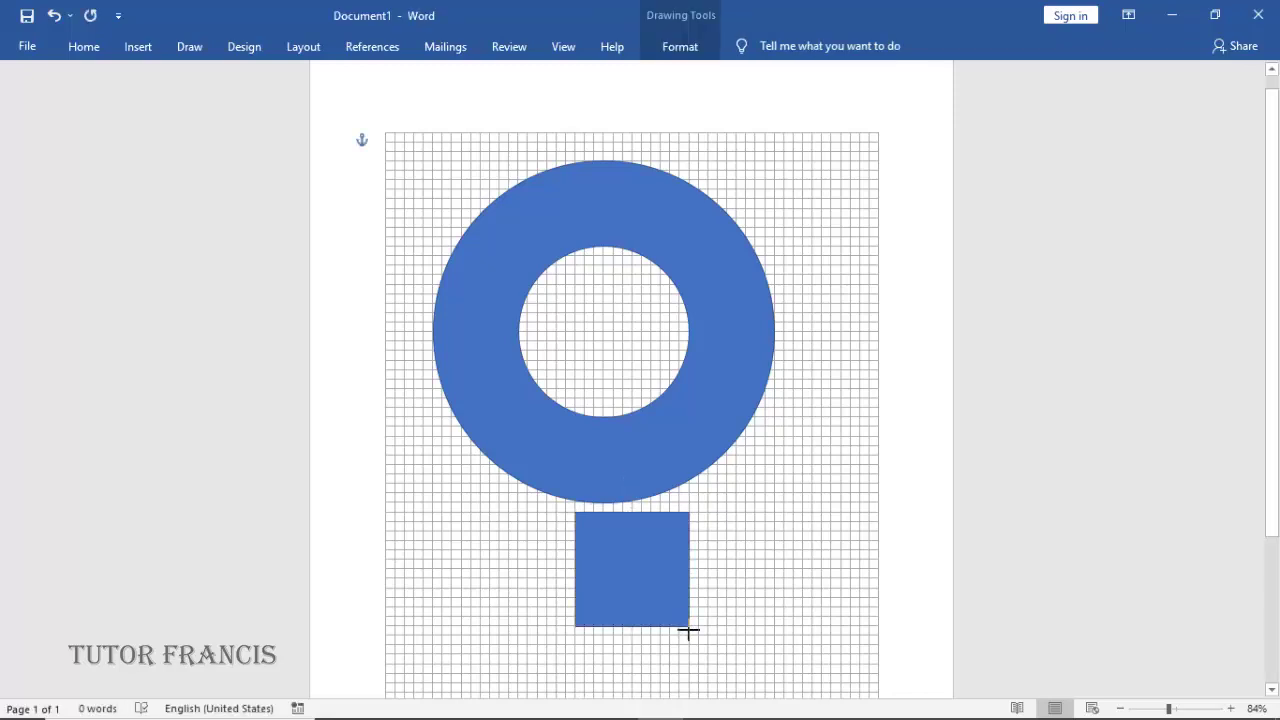
left_click_drag(688, 632, 698, 637)
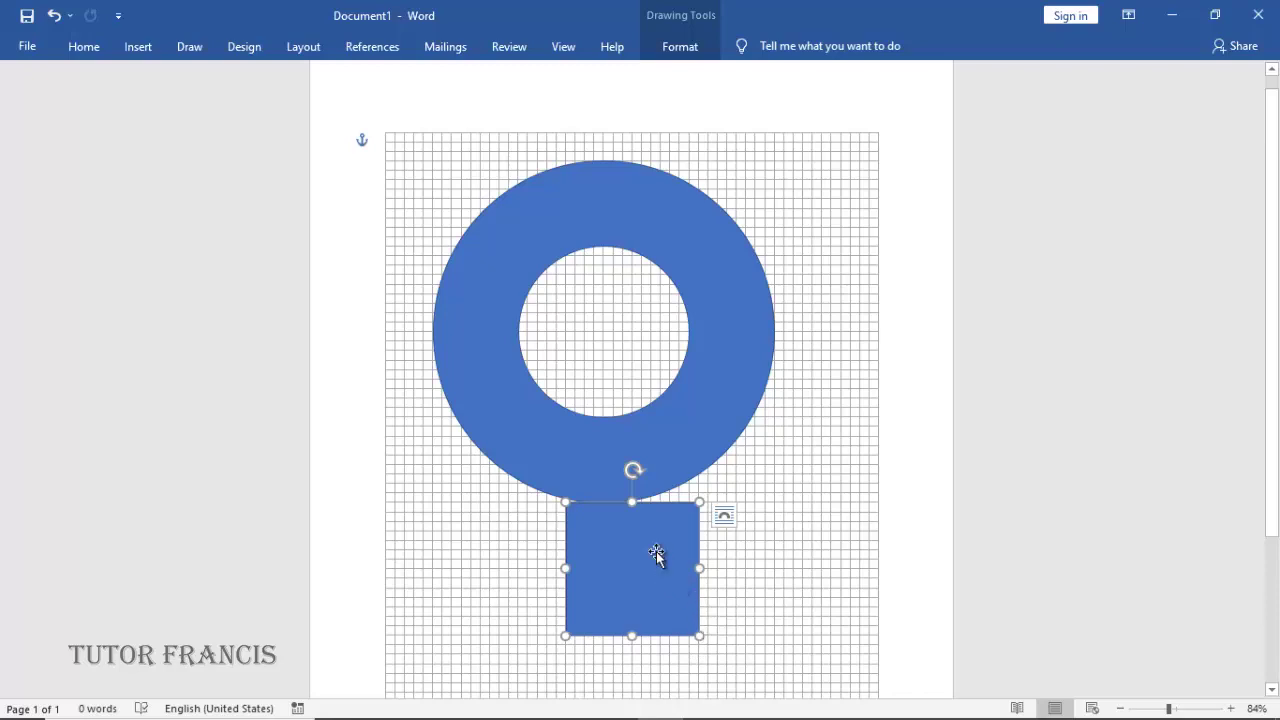
left_click_drag(656, 551, 657, 582)
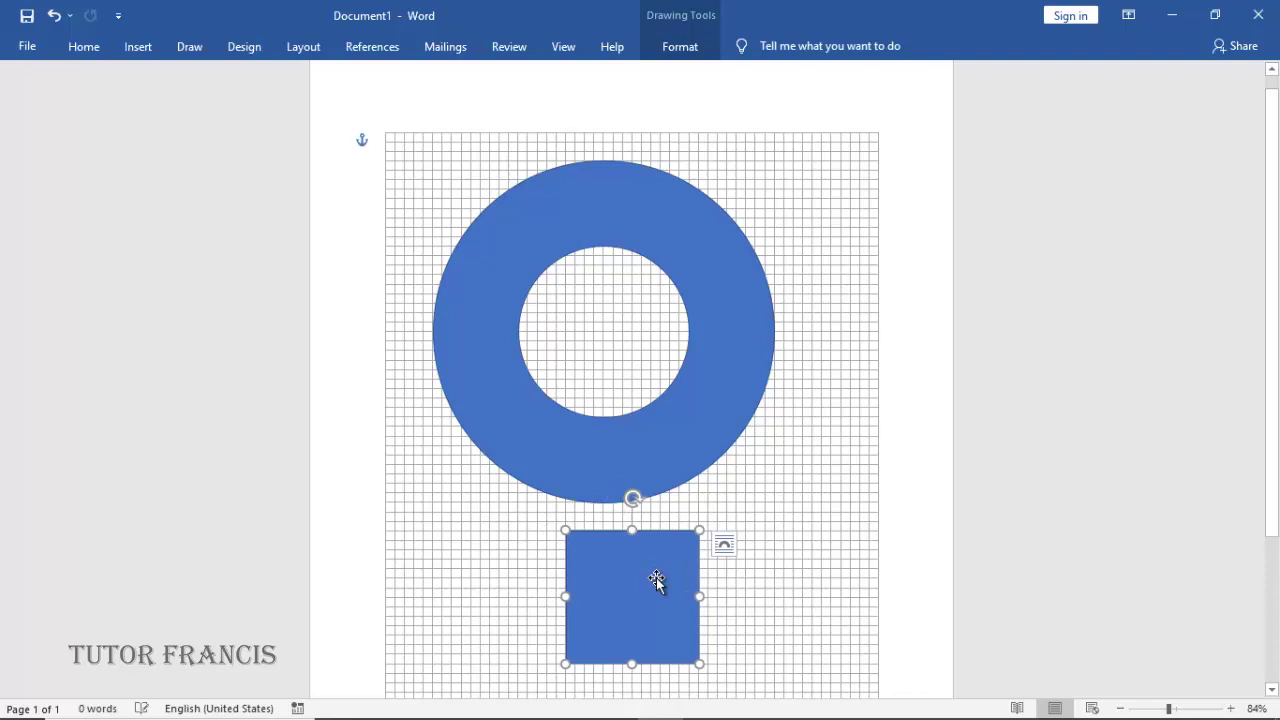
left_click(786, 546)
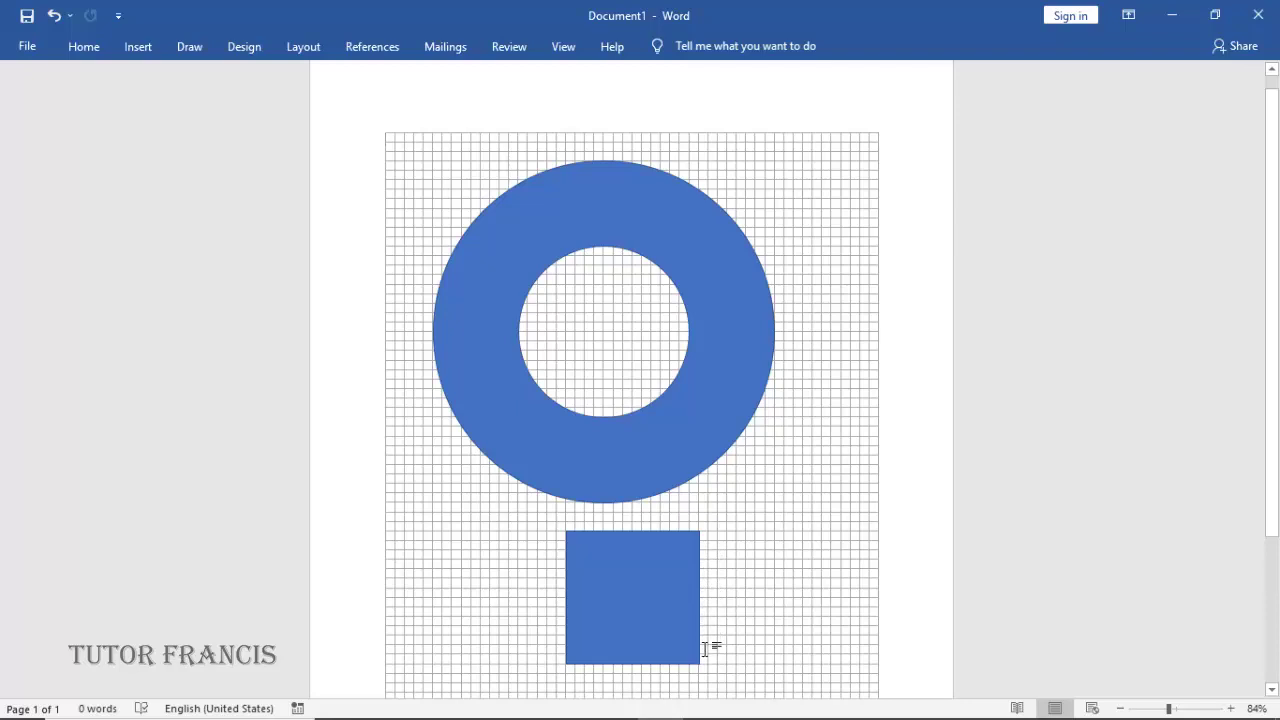
Change the small square's shape to an oval from the basic shapes to make a circle.
left_click(617, 613)
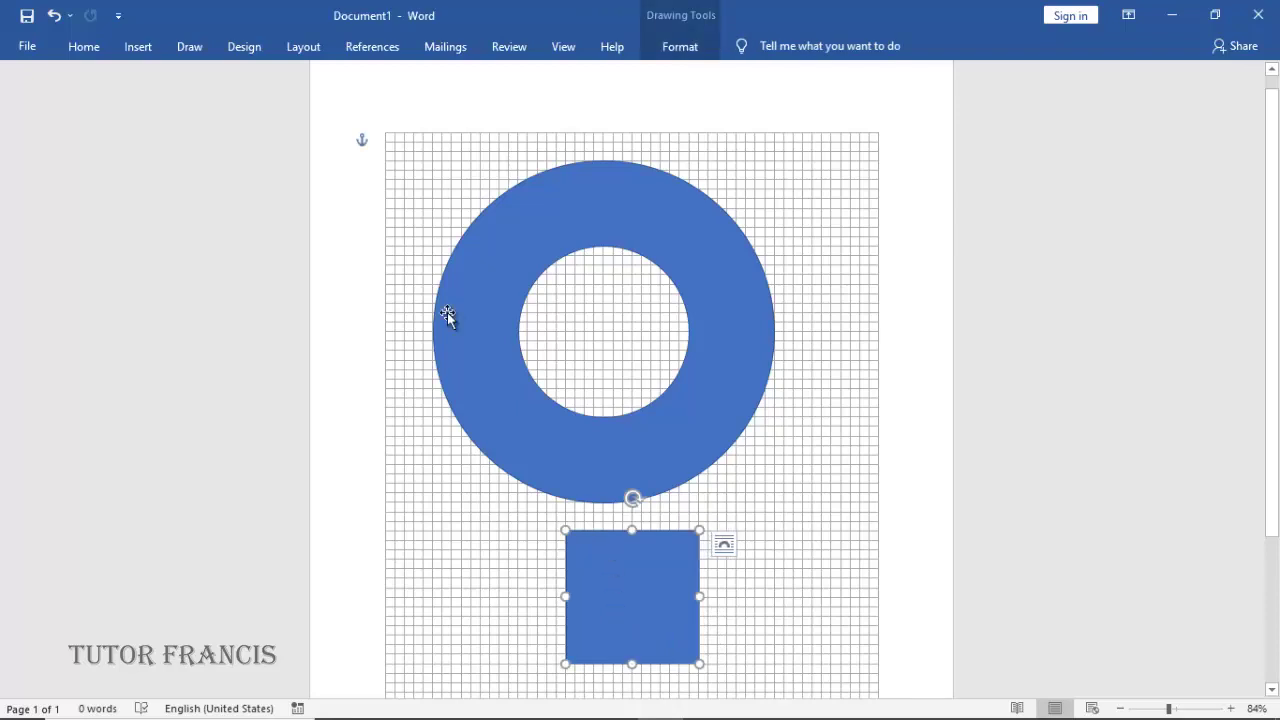
left_click(687, 50)
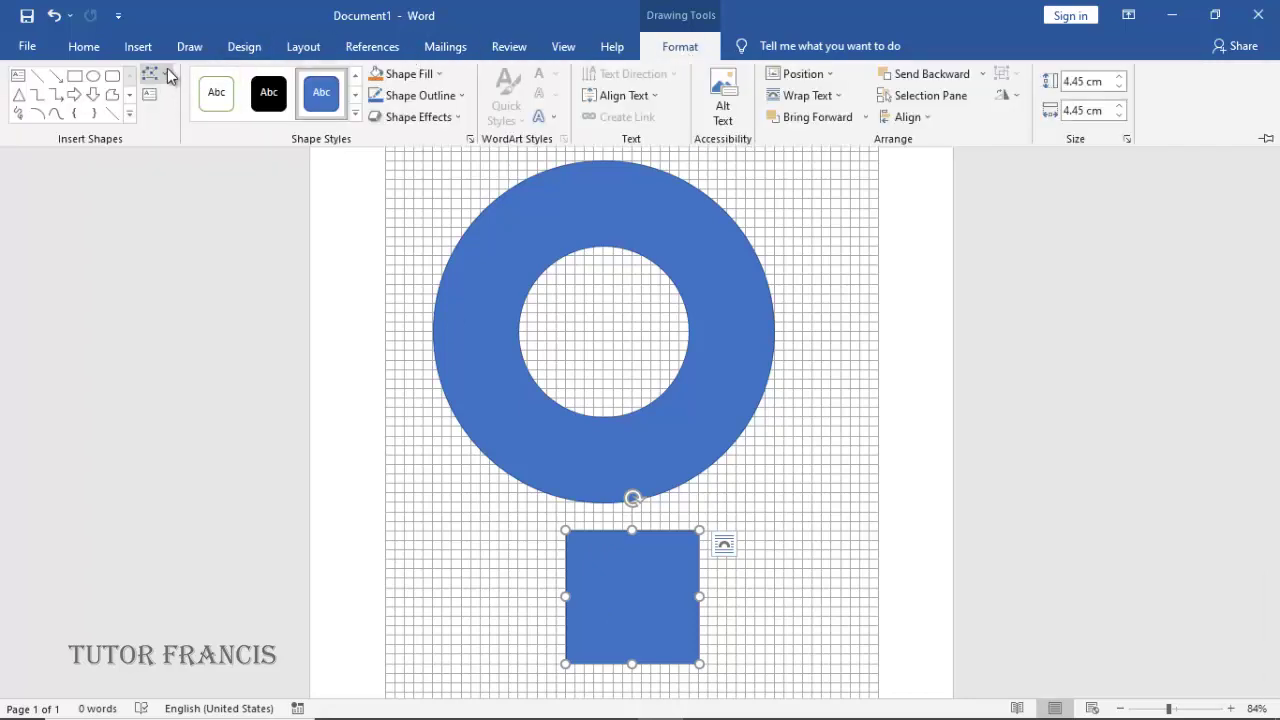
left_click(155, 75)
mouse_move(224, 100)
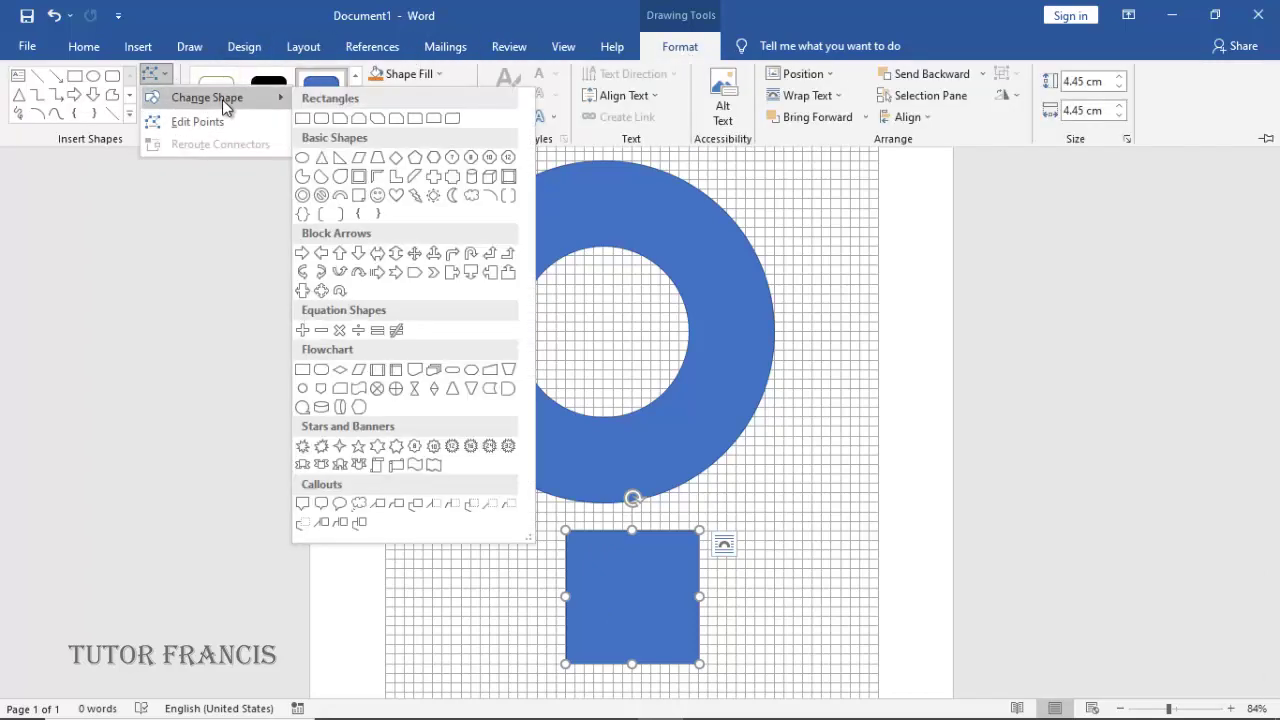
left_click(302, 166)
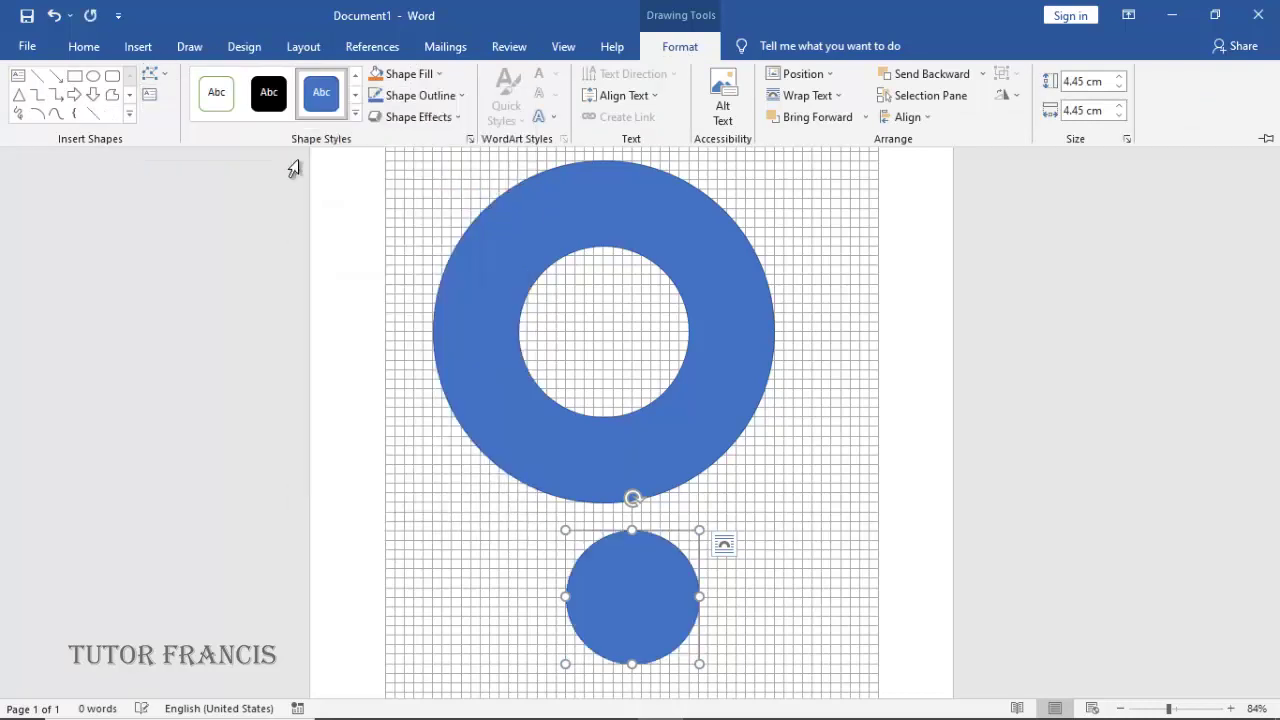
Move the small circle into the middle of the donut's hole.
key("ctrl+F1")
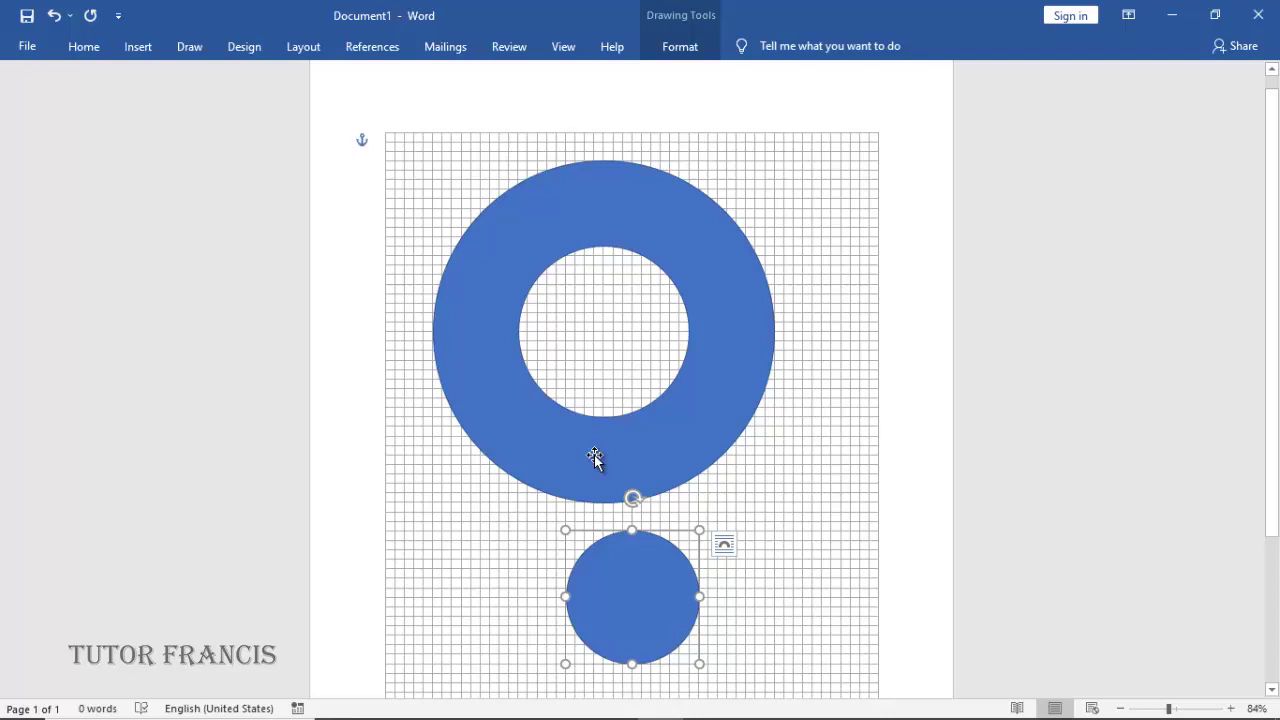
left_click_drag(646, 603, 611, 329)
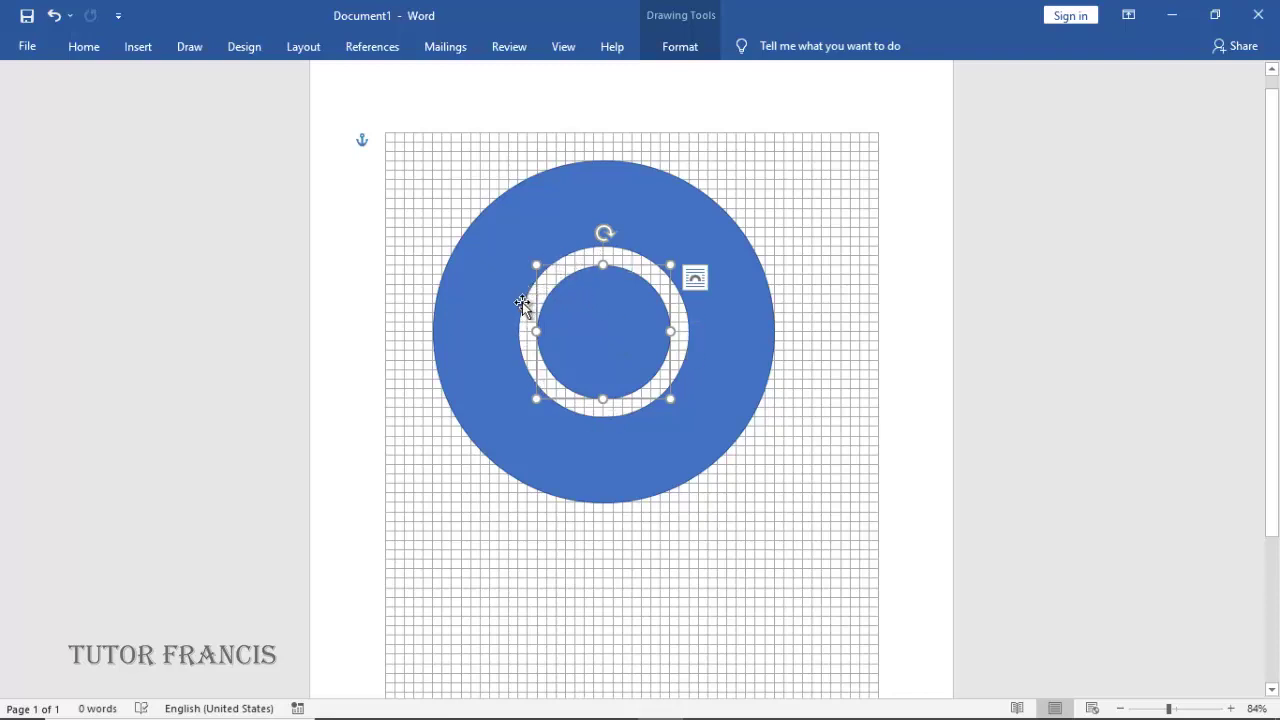
left_click(520, 304)
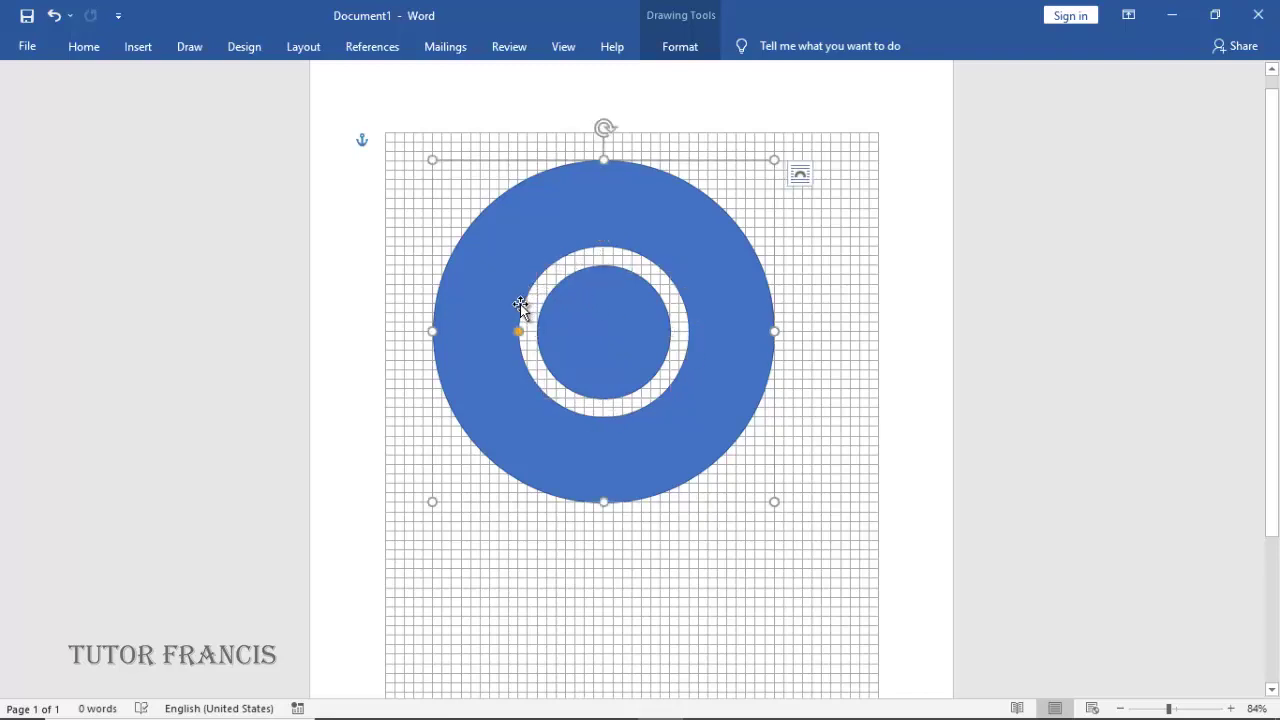
Fill the small circle inside the donut with orange.
left_click(592, 352)
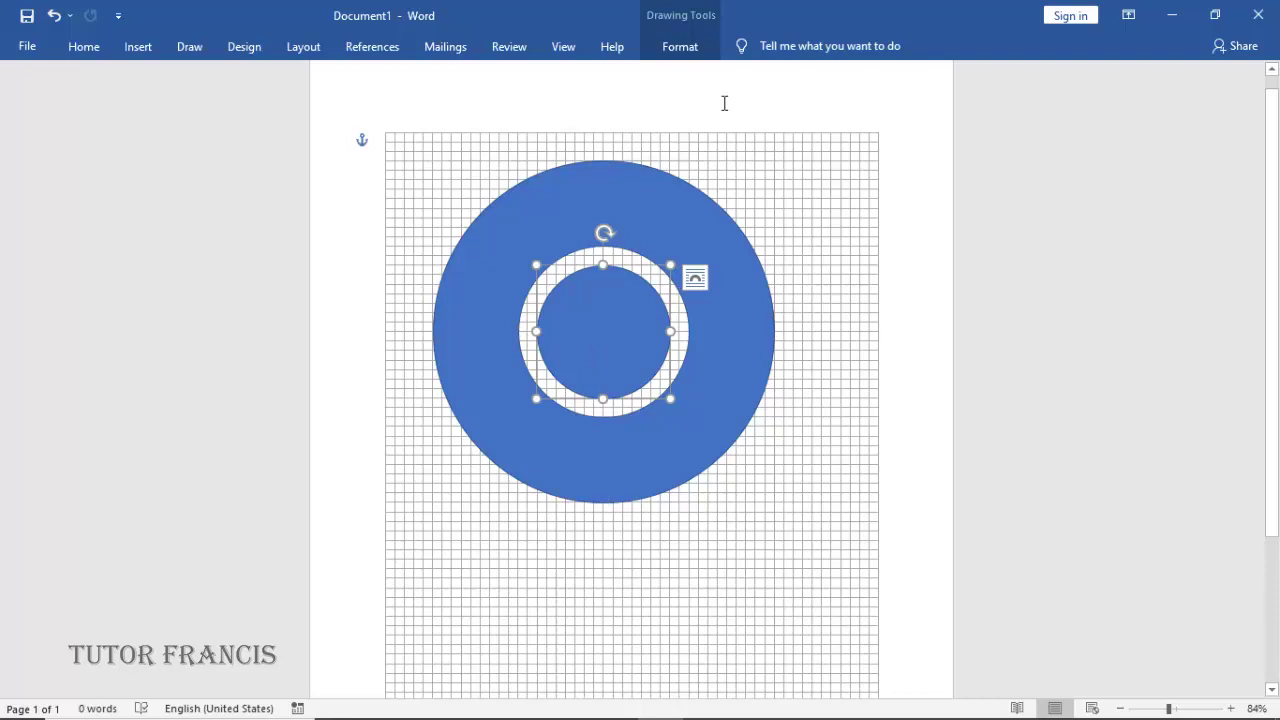
left_click(689, 47)
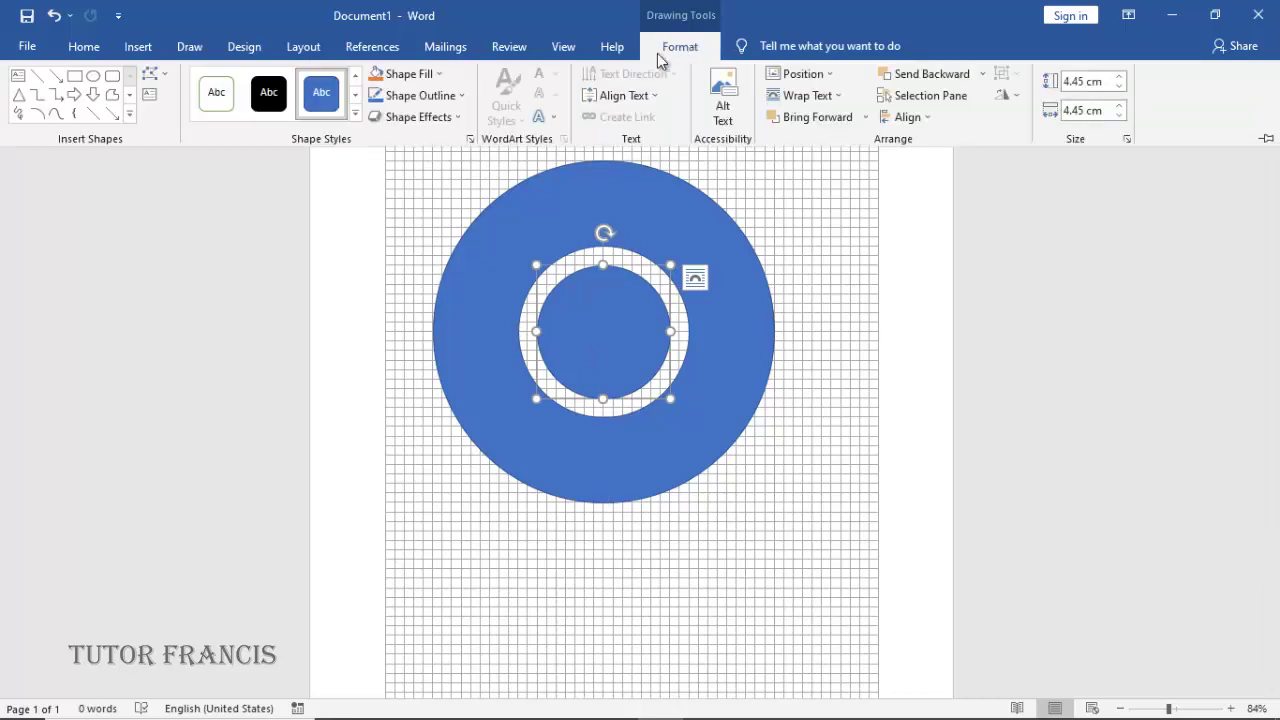
left_click(376, 74)
key("ctrl+F1")
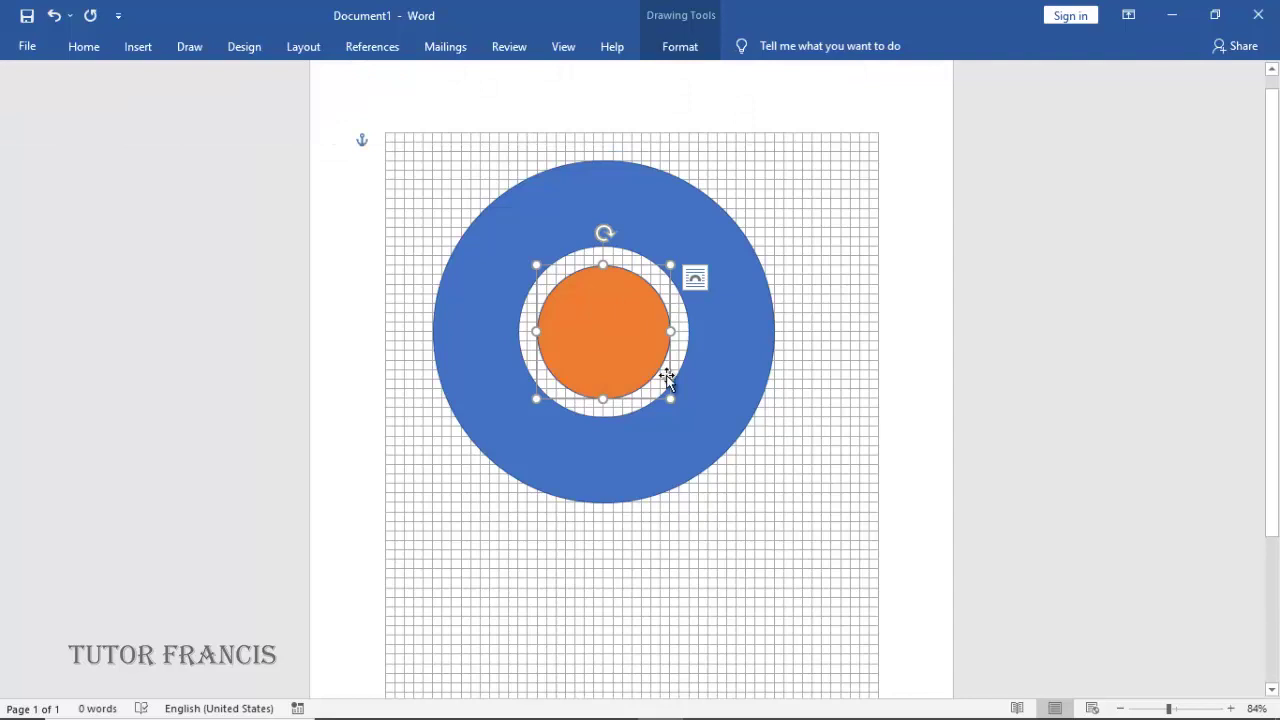
Shrink the donut's hole until its edge meets the orange circle.
left_click(566, 418)
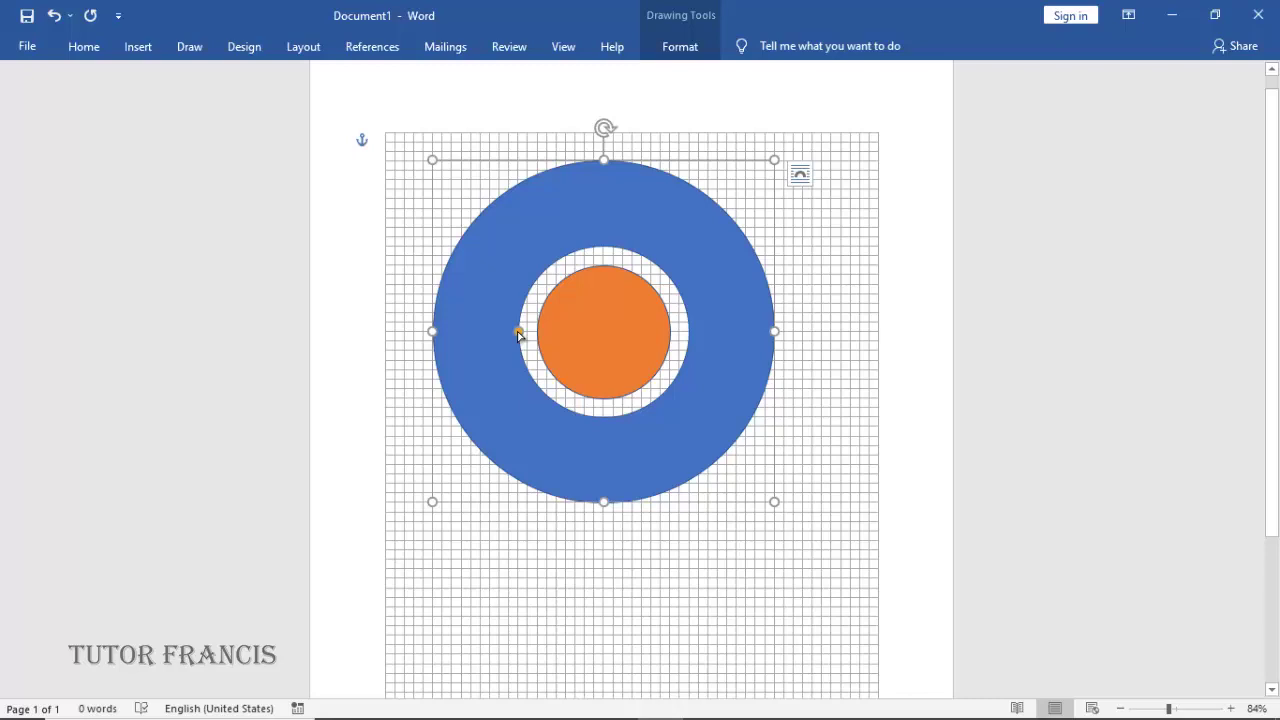
left_click_drag(519, 334, 536, 338)
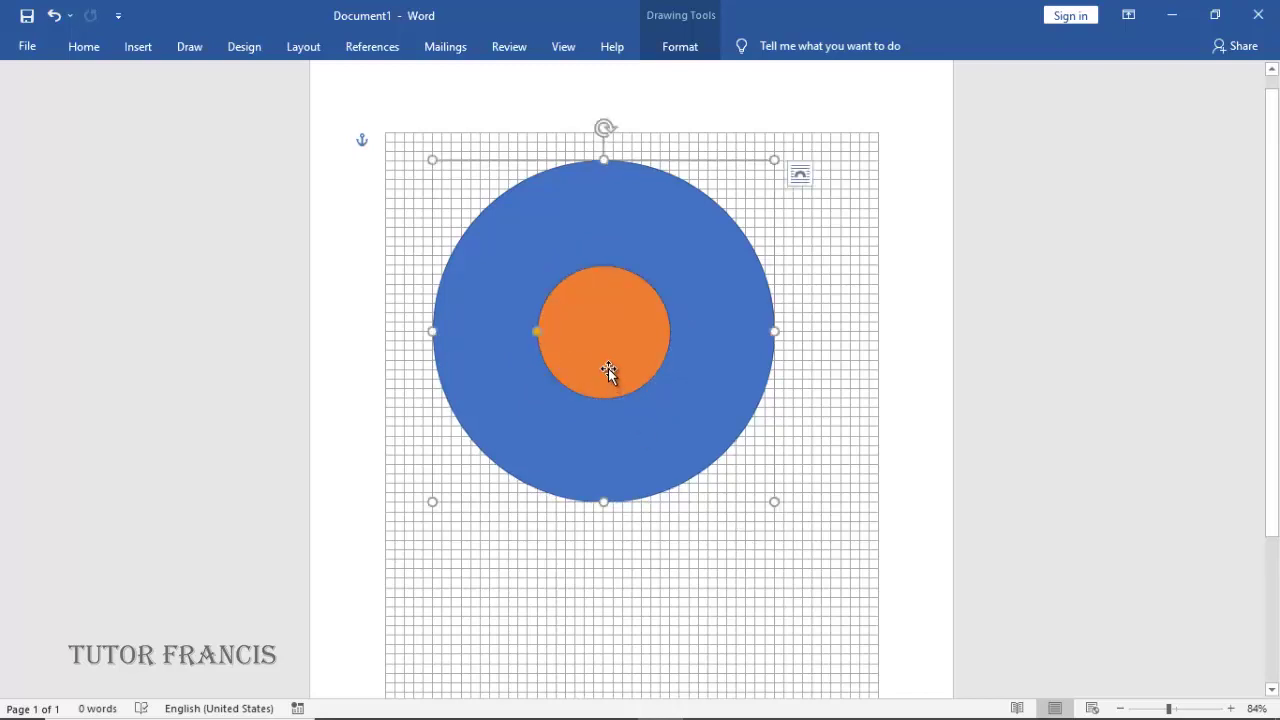
Move the orange circle out of the donut to the grid's upper-right corner and reposition the donut toward the grid's left side.
left_click_drag(608, 374, 663, 631)
mouse_move(605, 398)
left_mouse_down()
mouse_move(662, 417)
mouse_move(633, 390)
mouse_move(588, 392)
mouse_move(611, 386)
mouse_move(596, 360)
mouse_move(624, 376)
mouse_move(622, 396)
left_mouse_up()
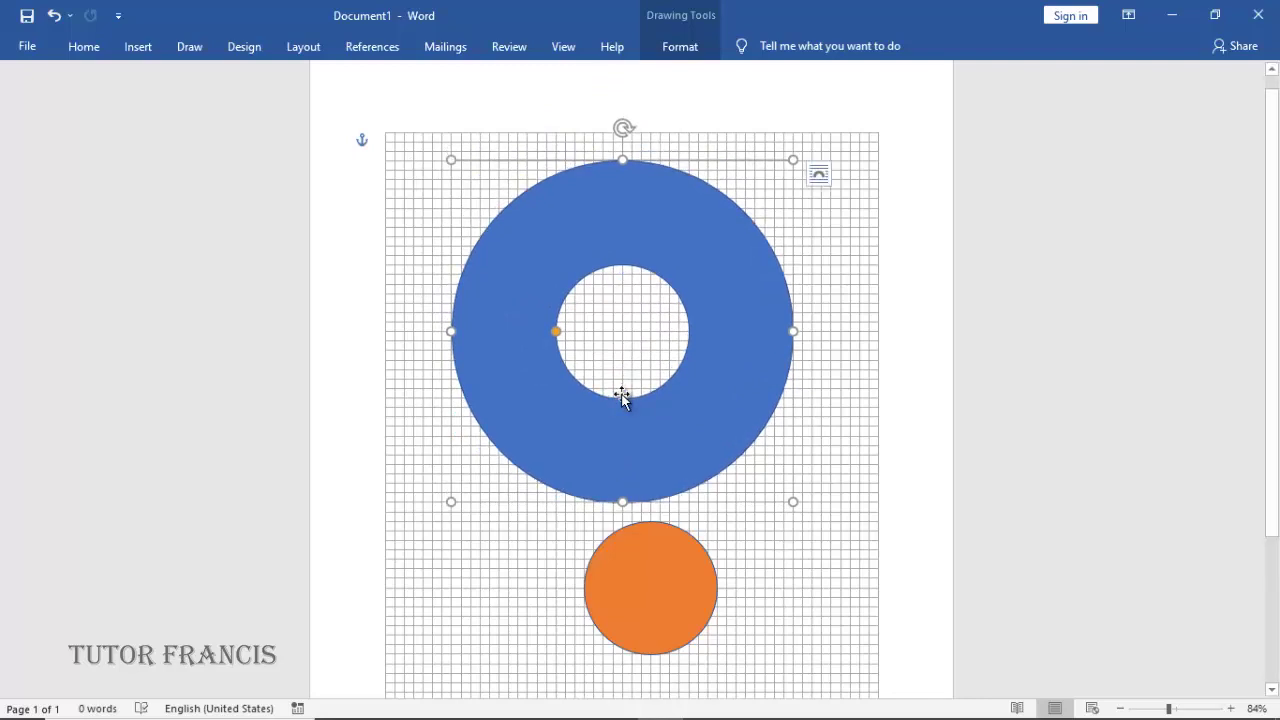
left_click(651, 578)
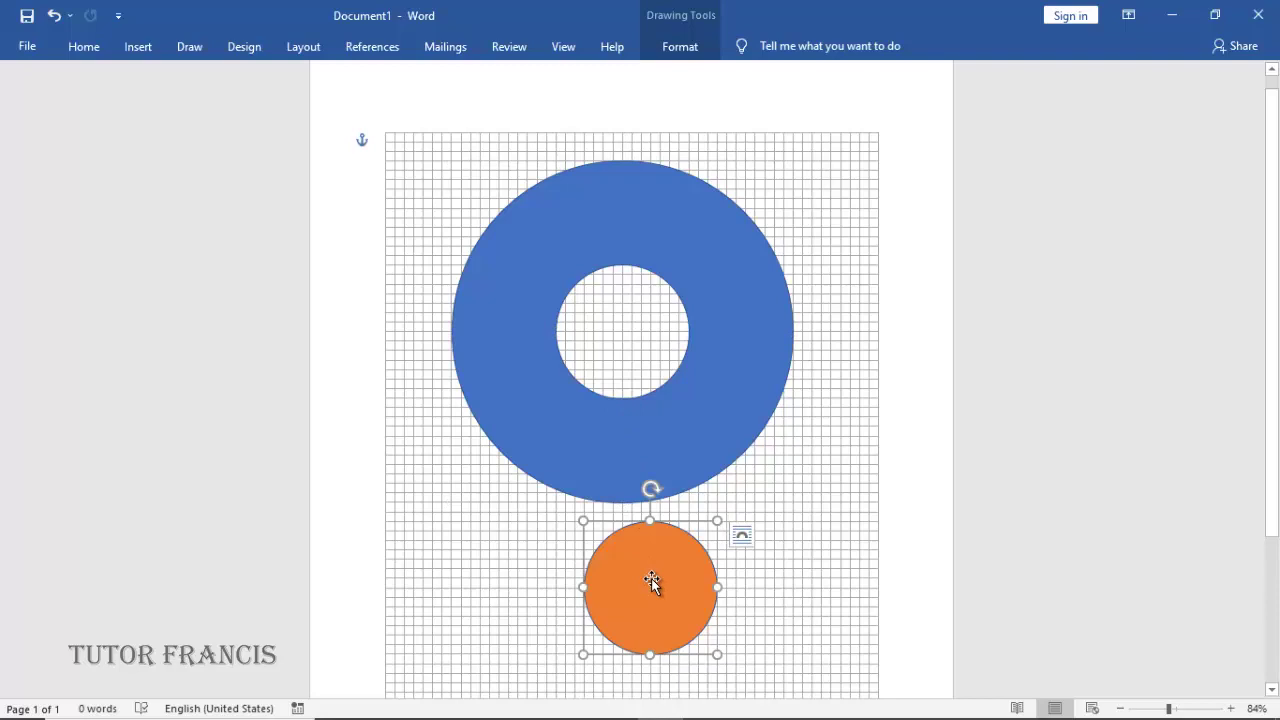
left_click_drag(651, 578, 860, 172)
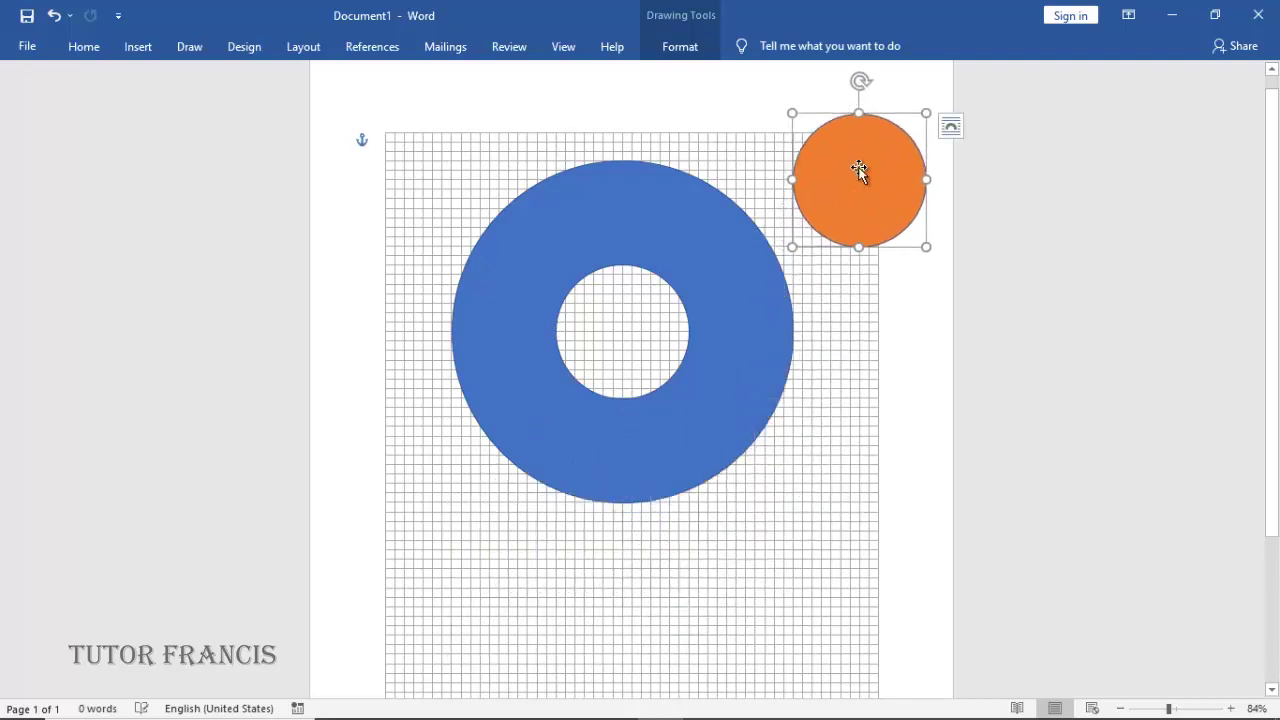
left_click(659, 222)
mouse_move(614, 226)
left_mouse_down()
mouse_move(709, 297)
mouse_move(614, 234)
mouse_move(581, 233)
mouse_move(591, 226)
left_mouse_up()
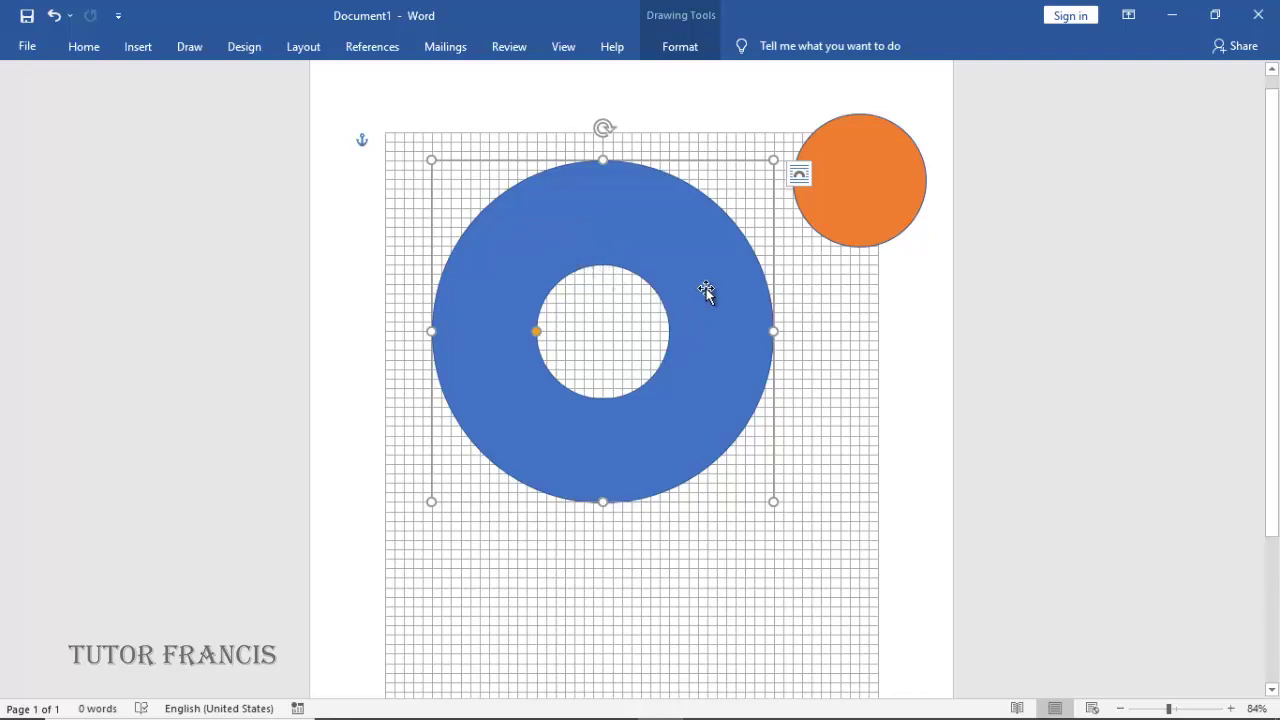
Fill the donut with the picture IMG_20230501_161757_353 from the Paint folder and move it slightly down and to the left.
right_click(606, 222)
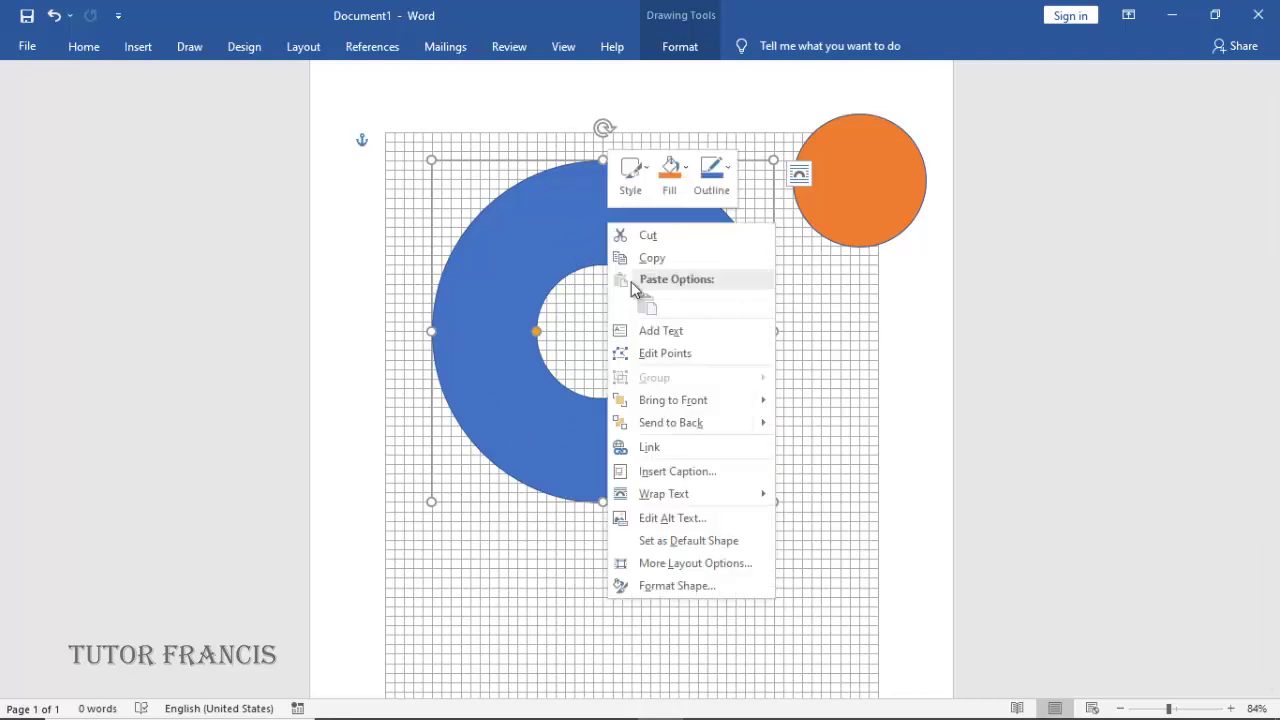
left_click(668, 588)
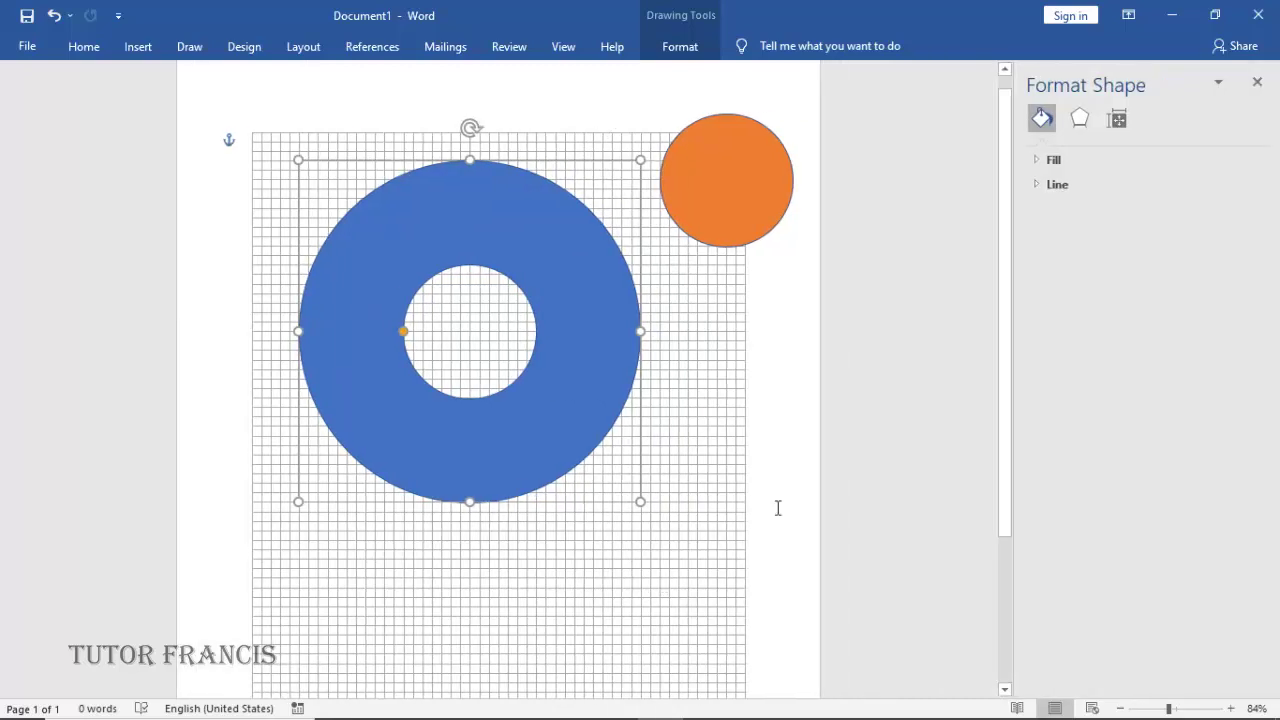
left_click(1047, 163)
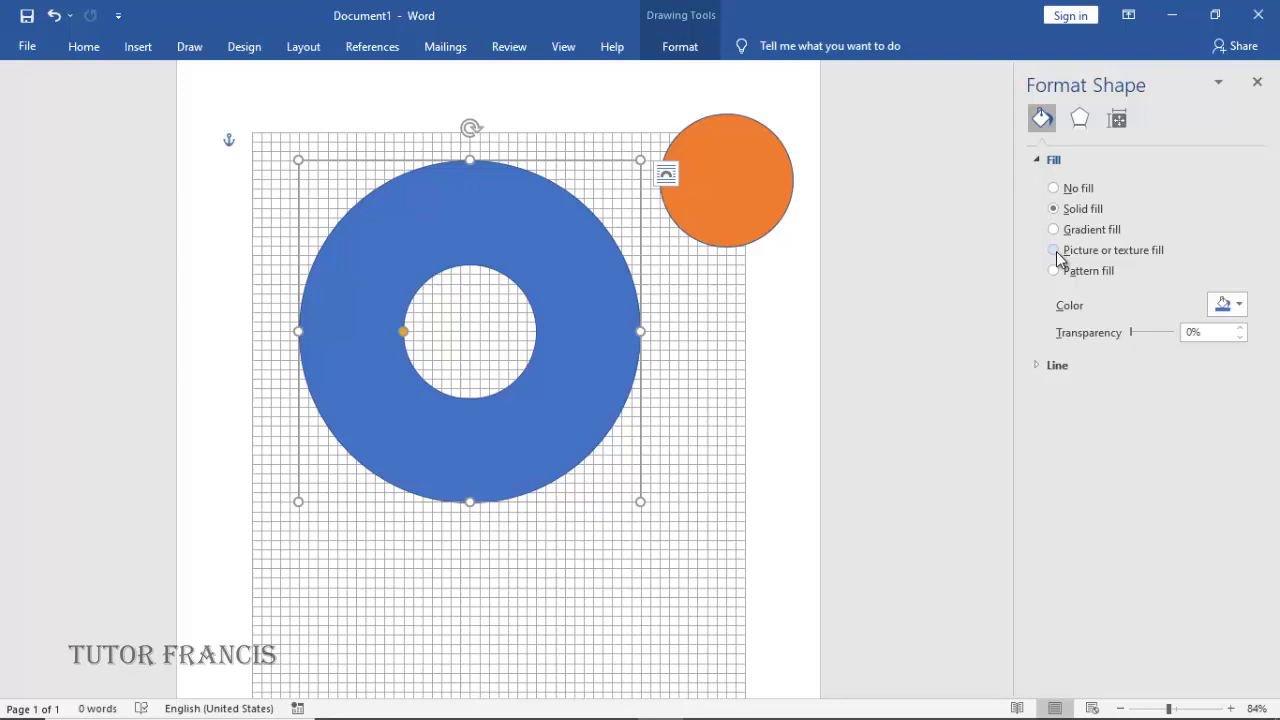
left_click(1053, 250)
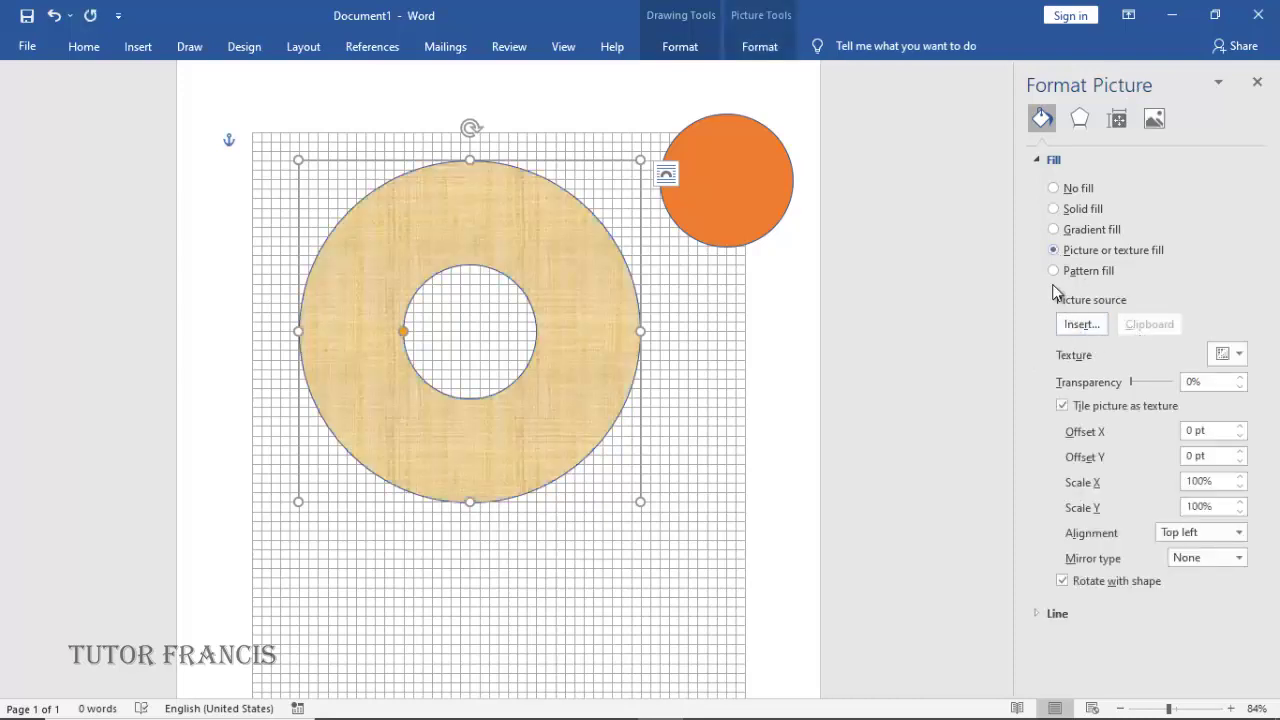
left_click(1087, 326)
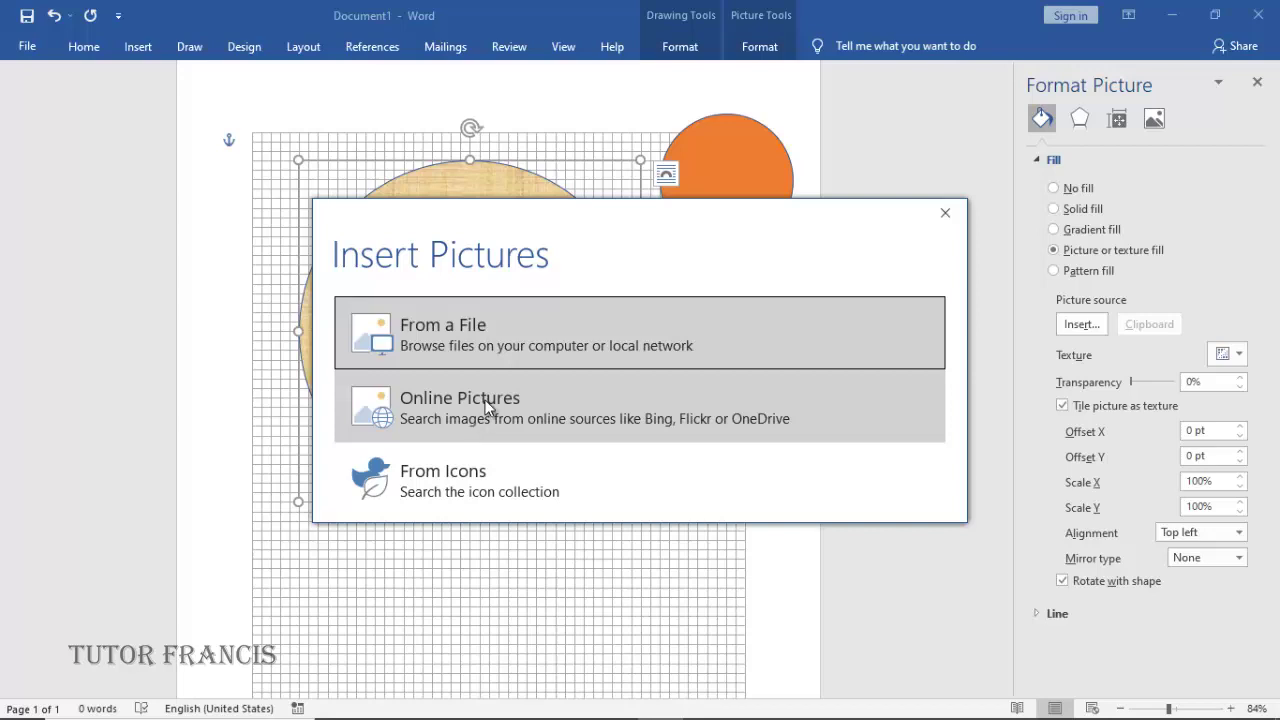
left_click(450, 340)
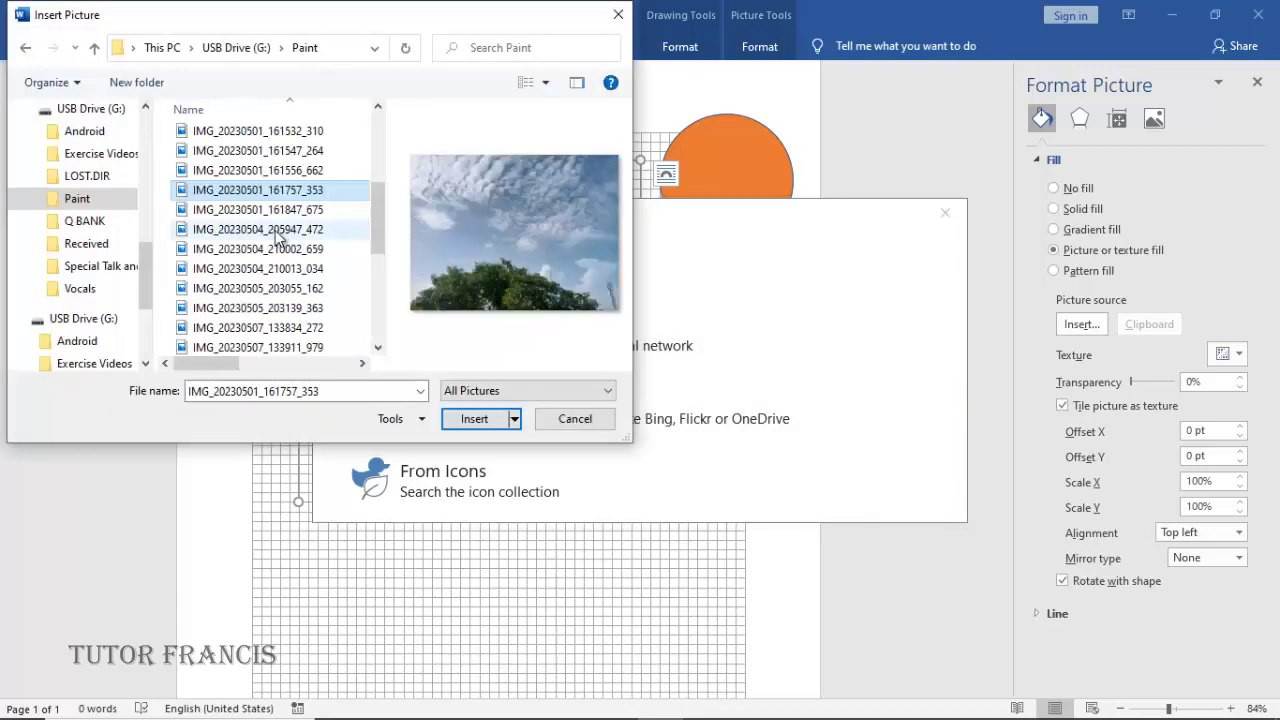
double_click(209, 186)
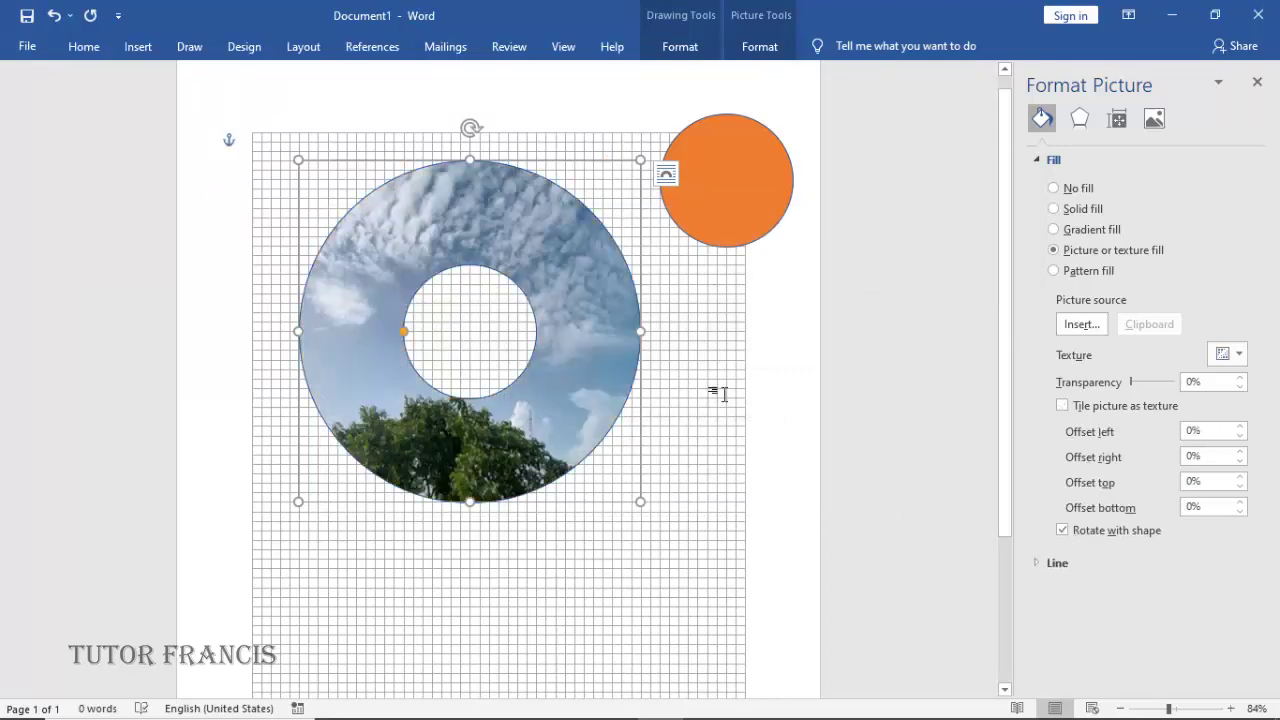
mouse_move(592, 350)
left_mouse_down()
mouse_move(646, 423)
mouse_move(596, 312)
mouse_move(614, 330)
mouse_move(577, 365)
mouse_move(591, 371)
mouse_move(557, 371)
mouse_move(583, 370)
left_mouse_up()
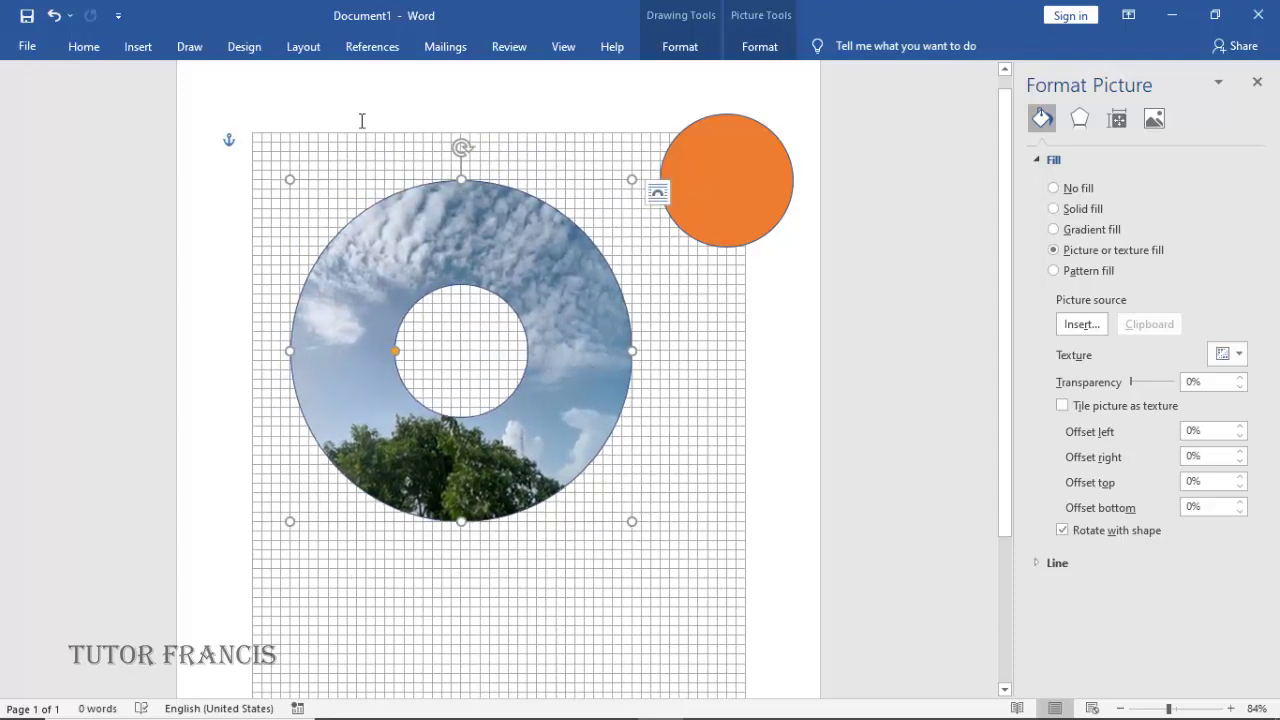
Draw a text box about 5.08 cm high and 2.54 cm wide over the left part of the donut's ring.
left_click(138, 47)
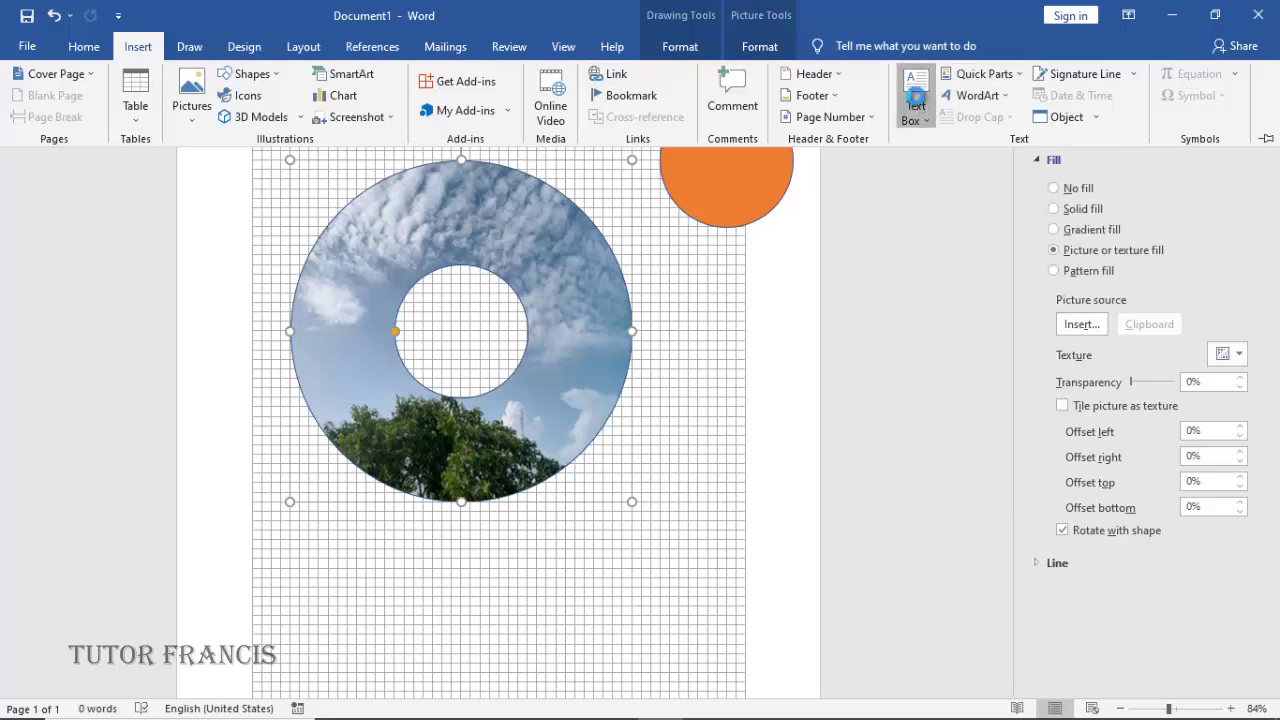
left_click(913, 100)
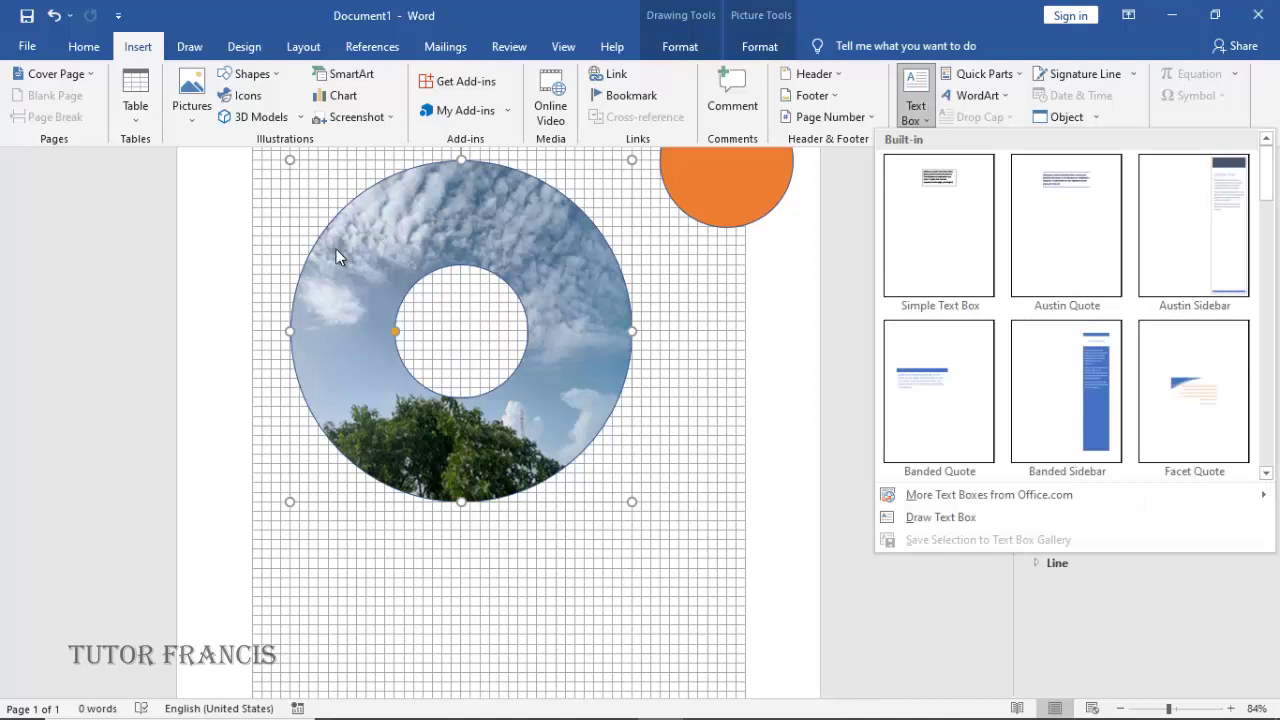
left_click(936, 517)
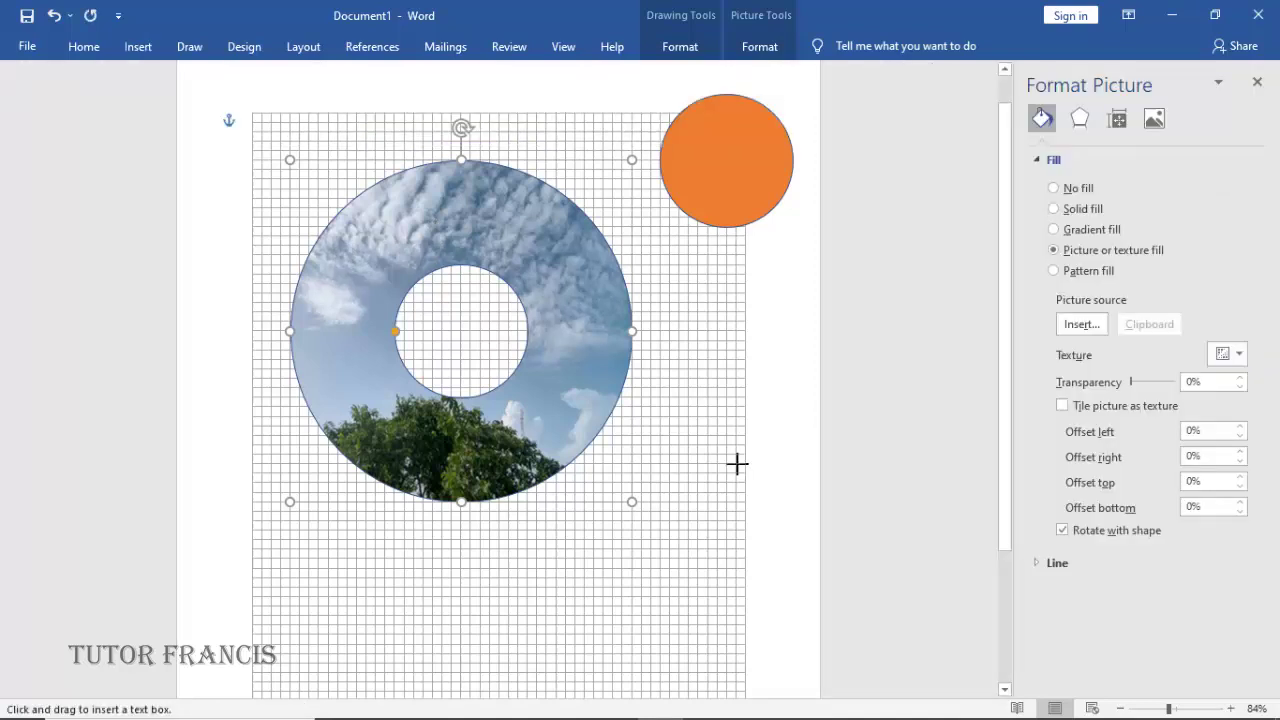
left_click_drag(318, 264, 396, 416)
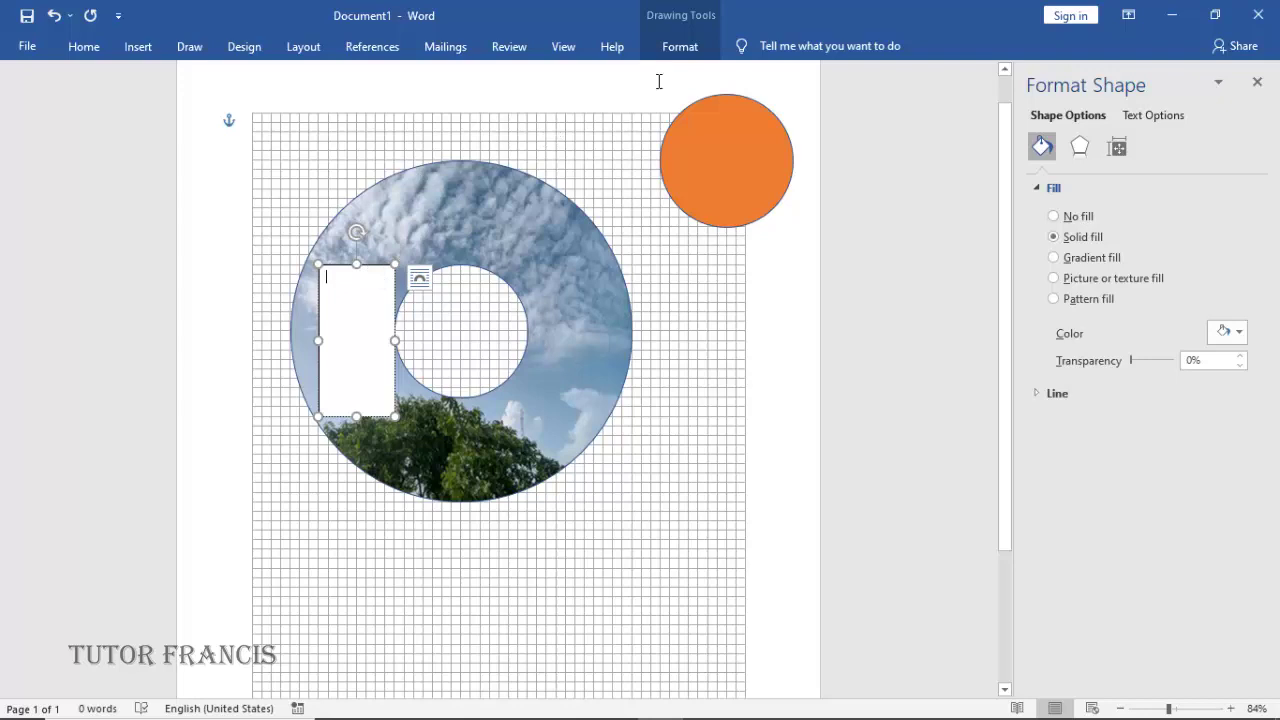
Remove the fill and the outline from the text box on the donut.
left_click(678, 50)
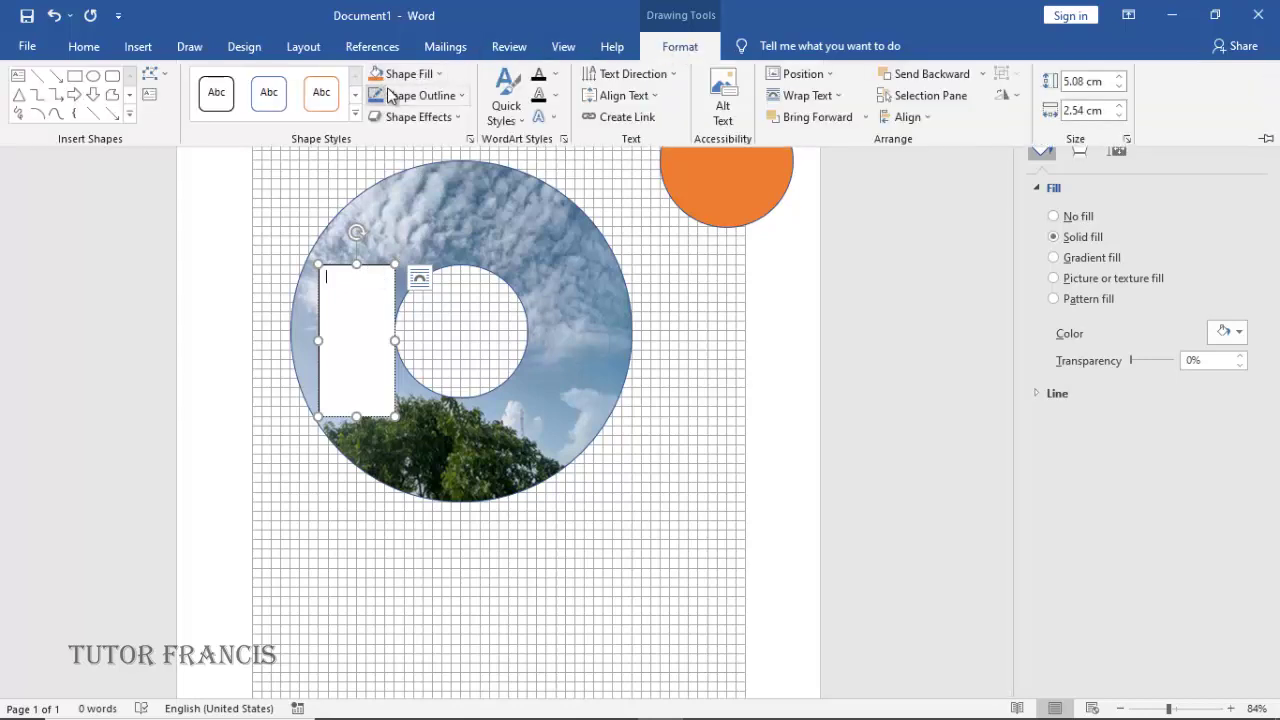
left_click(427, 74)
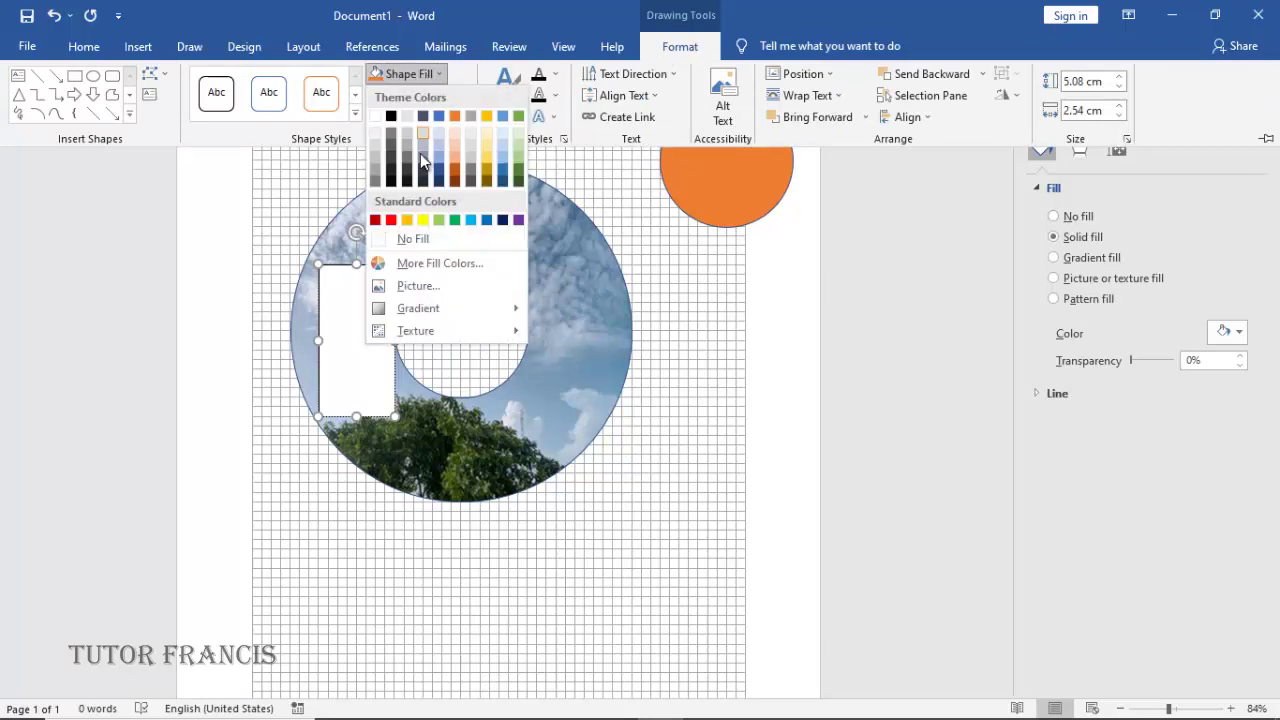
left_click(401, 241)
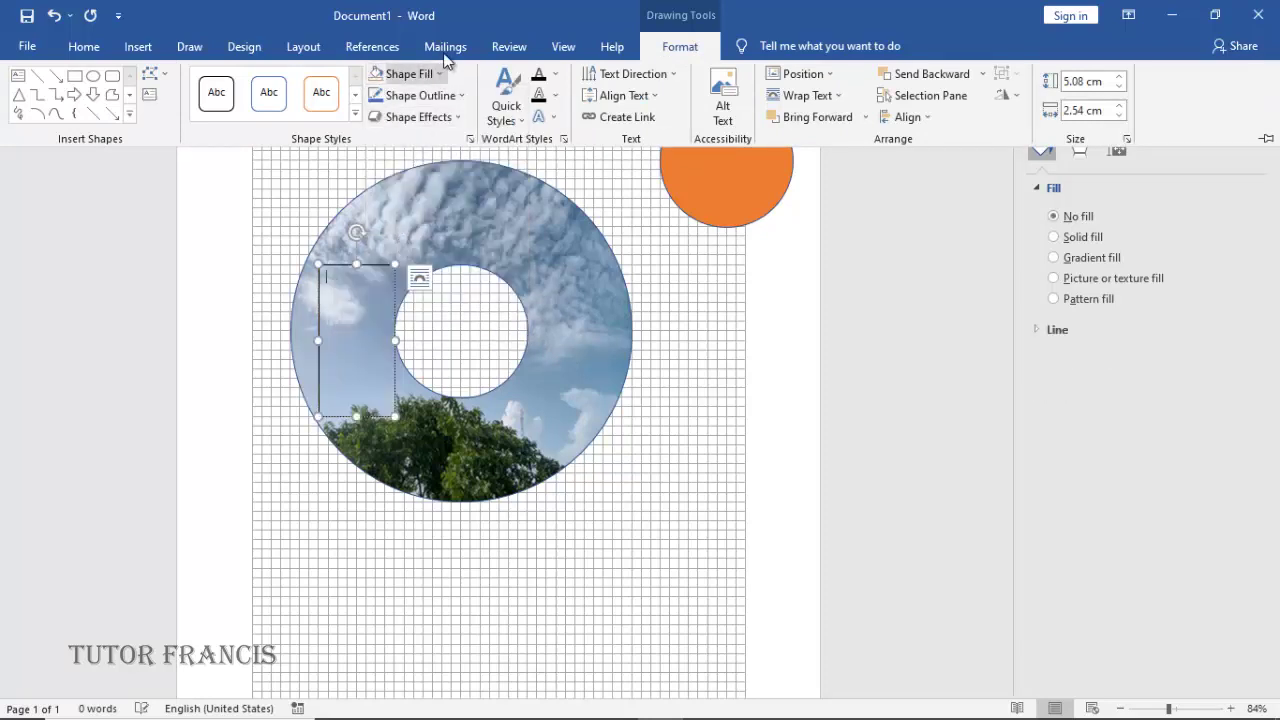
left_click(437, 68)
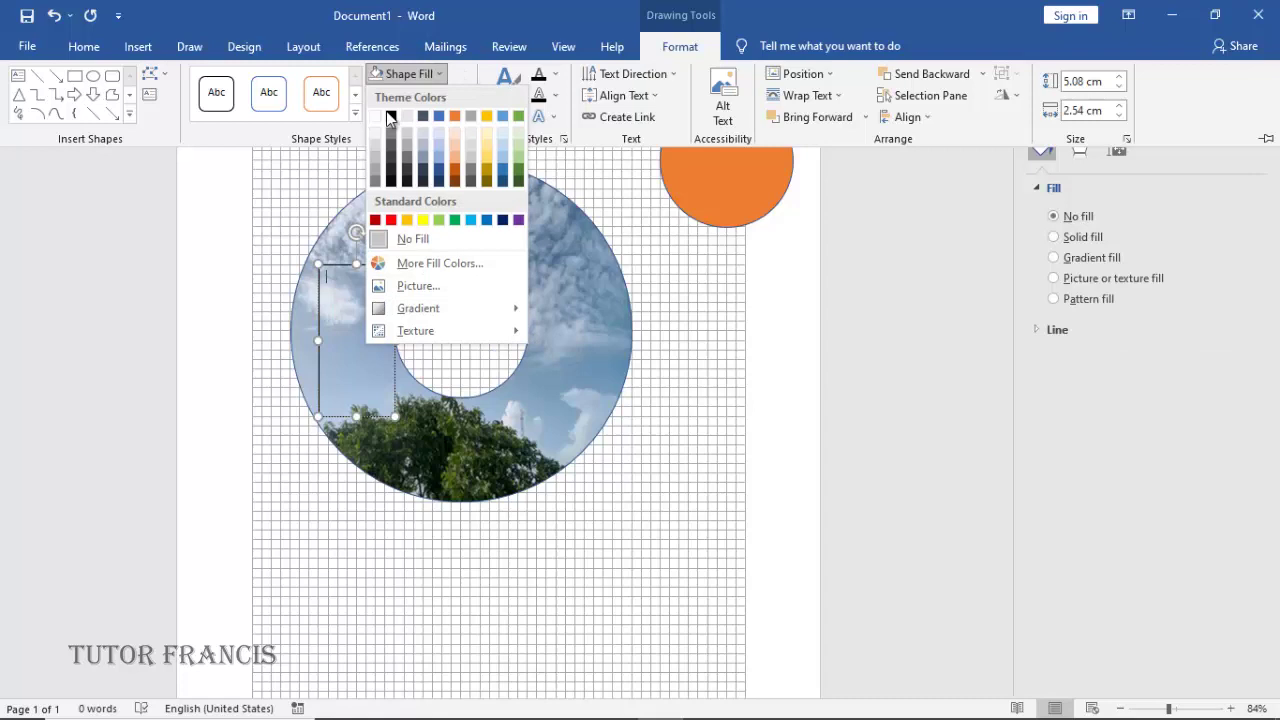
left_click(321, 95)
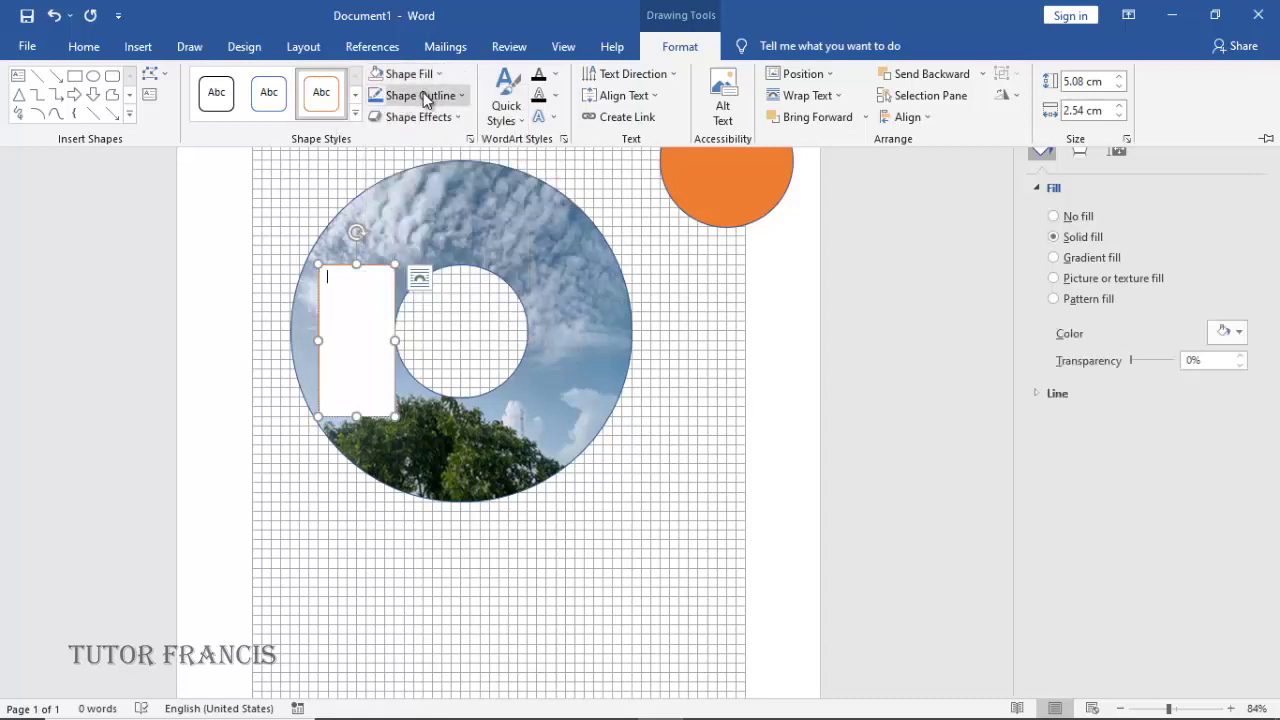
left_click(423, 95)
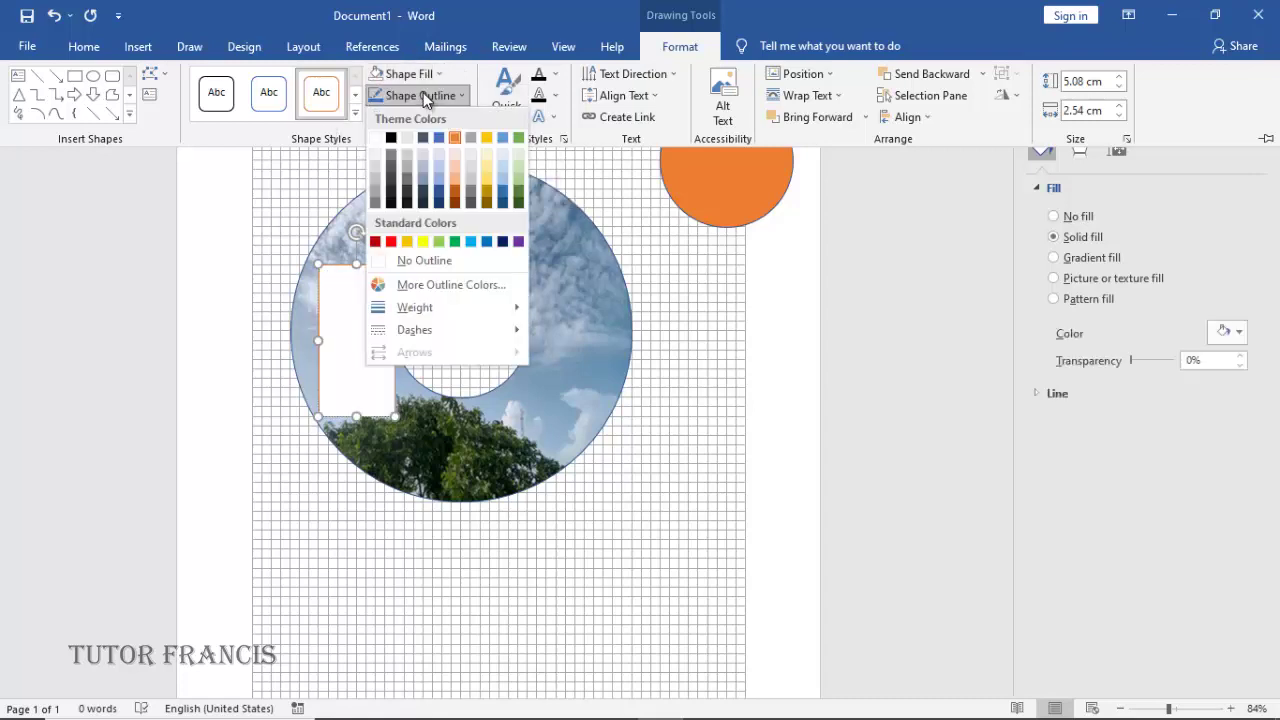
left_click(413, 260)
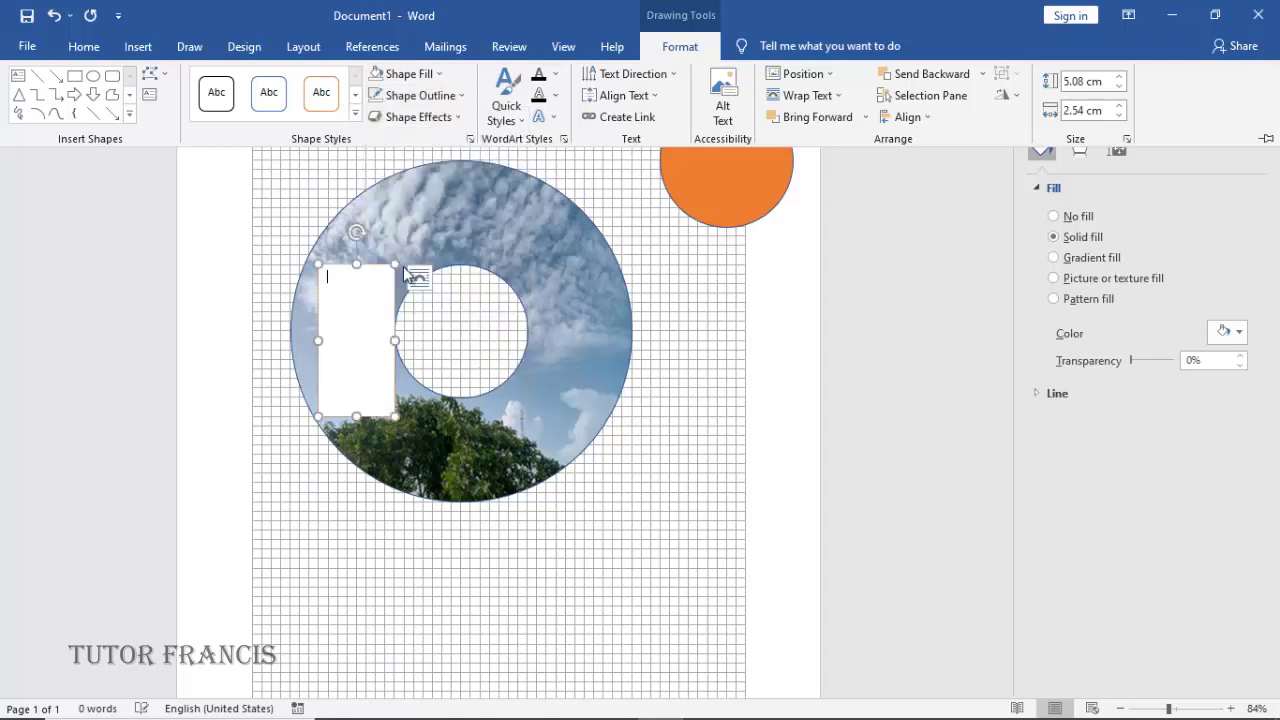
left_click(381, 87)
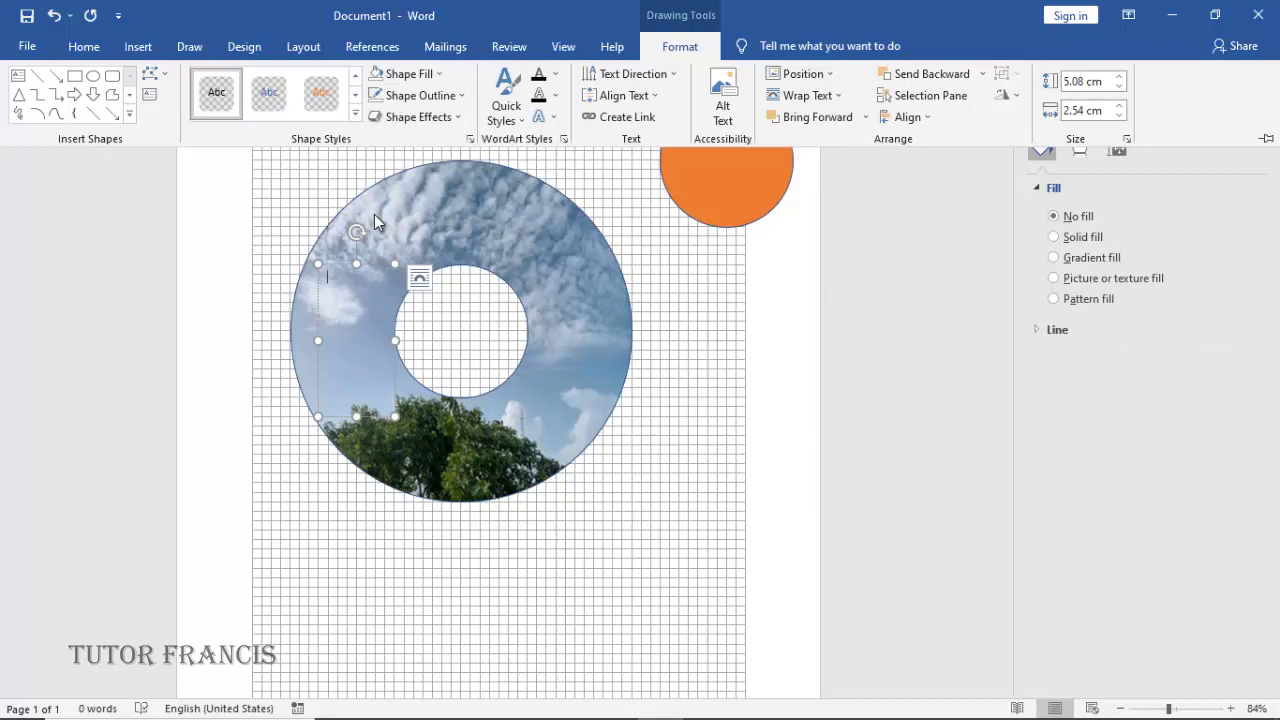
Enter the text "MUSIC DVD" in the transparent text box.
key("ctrl+F1")
type("M")
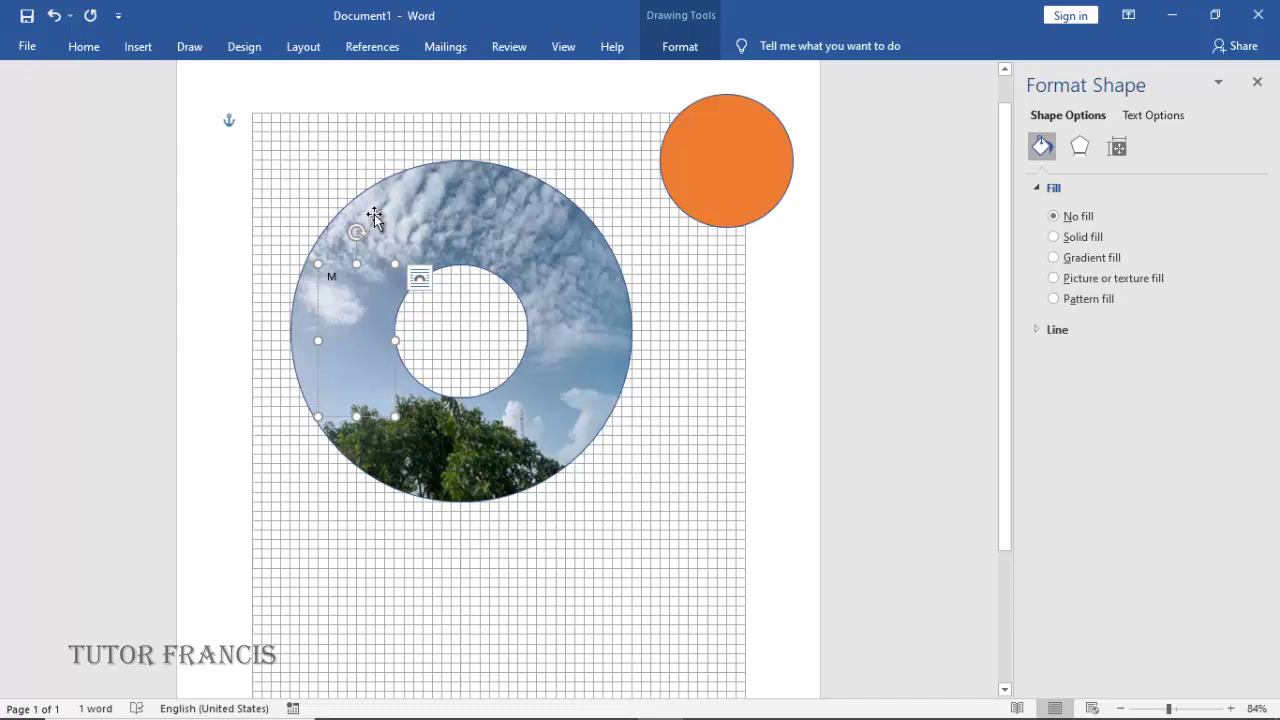
type("USIC")
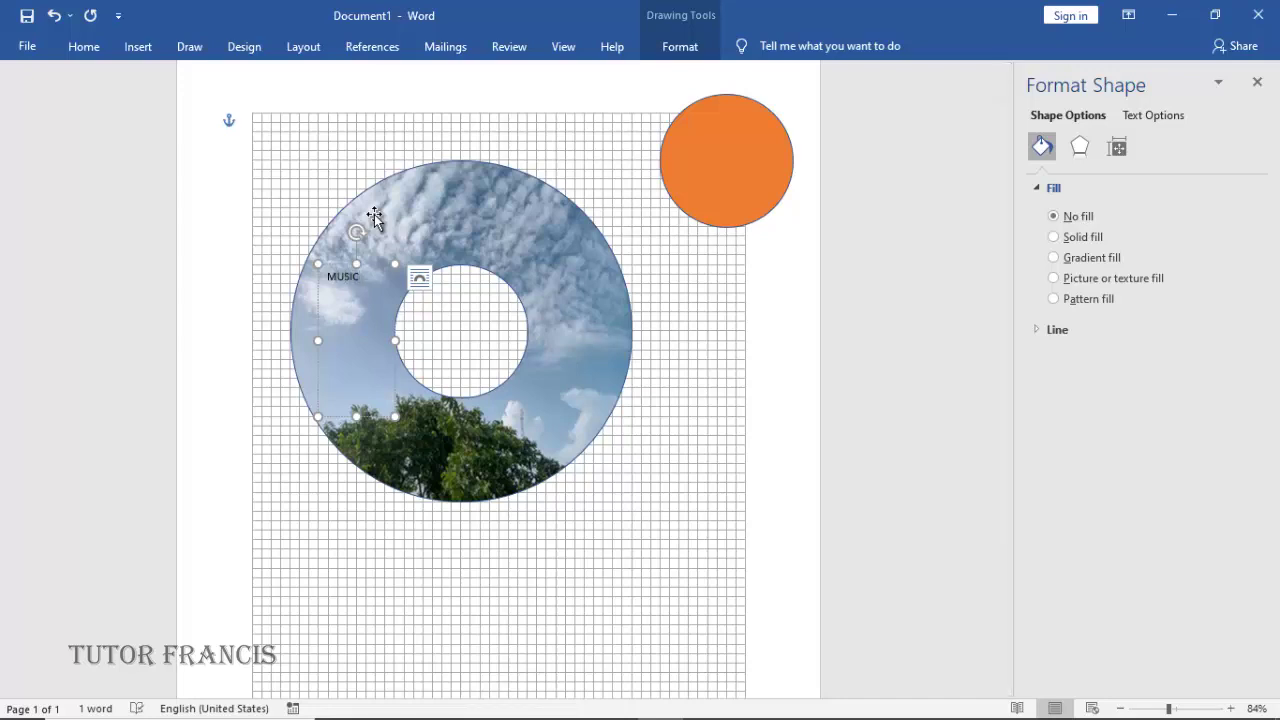
type(" DVD")
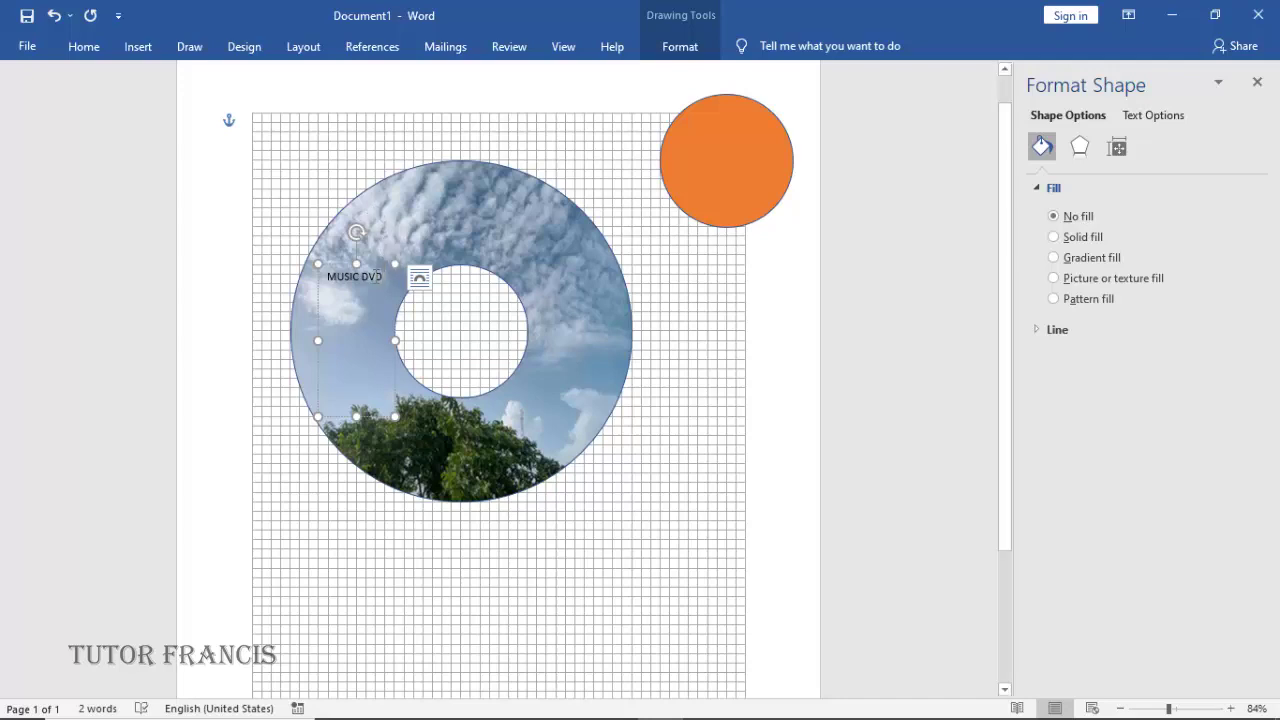
Change the font of the "MUSIC DVD" text on the donut to Impact.
left_click(419, 277)
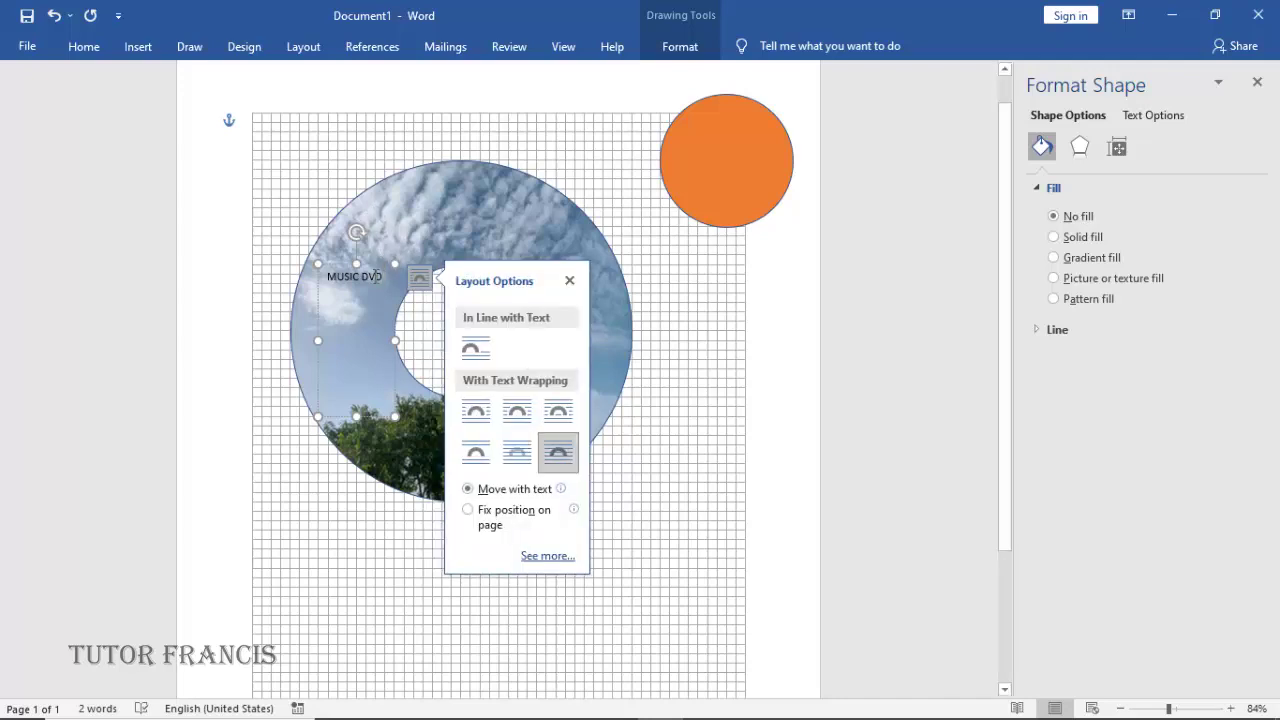
left_click_drag(385, 410, 326, 270)
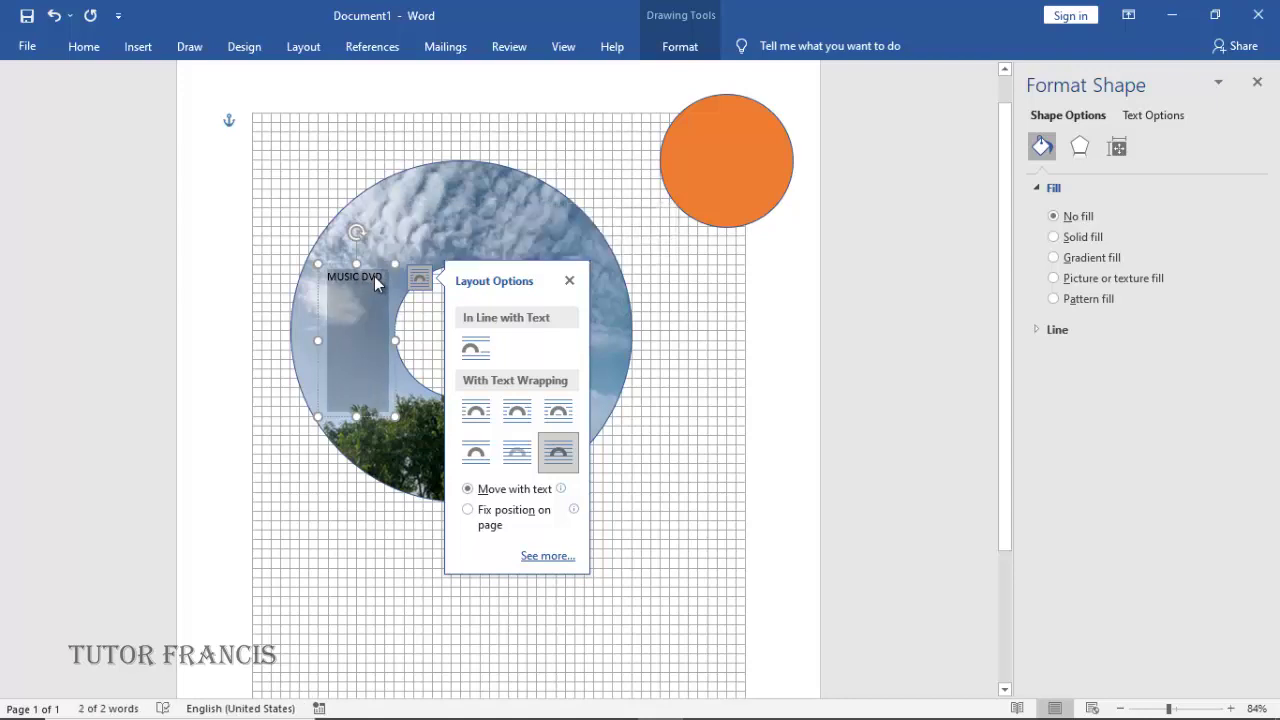
left_click(90, 47)
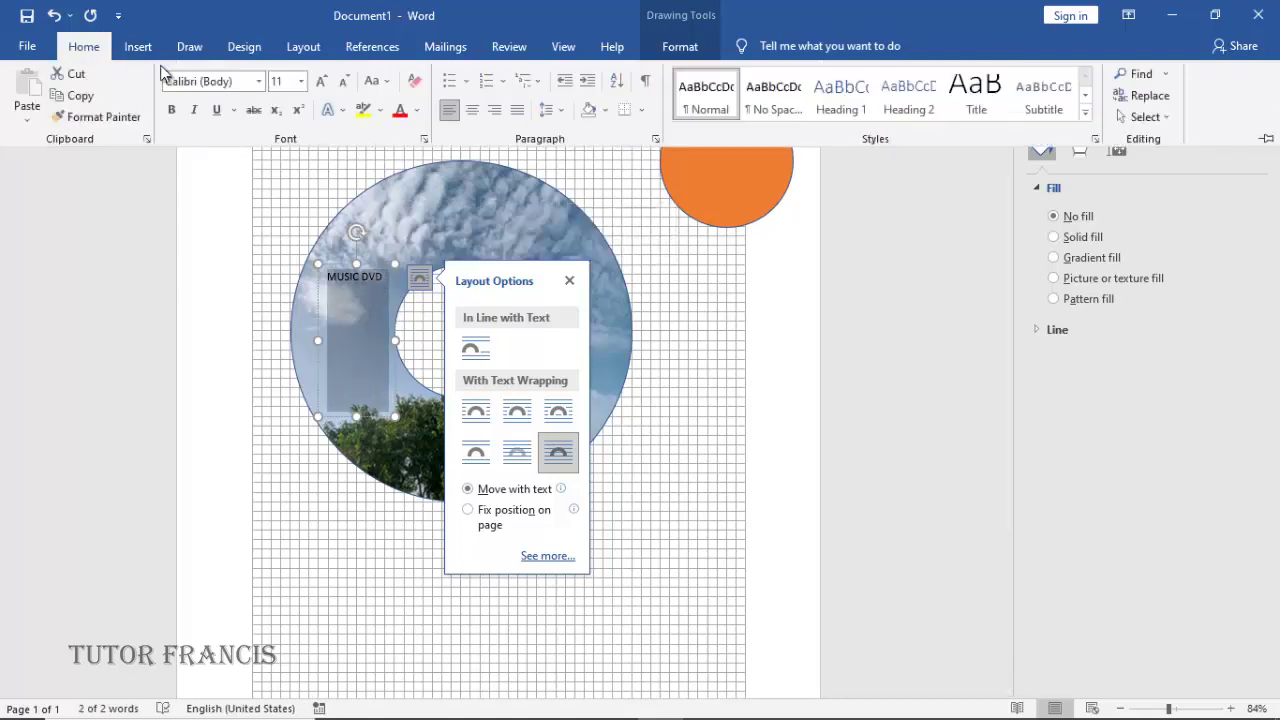
left_click(258, 82)
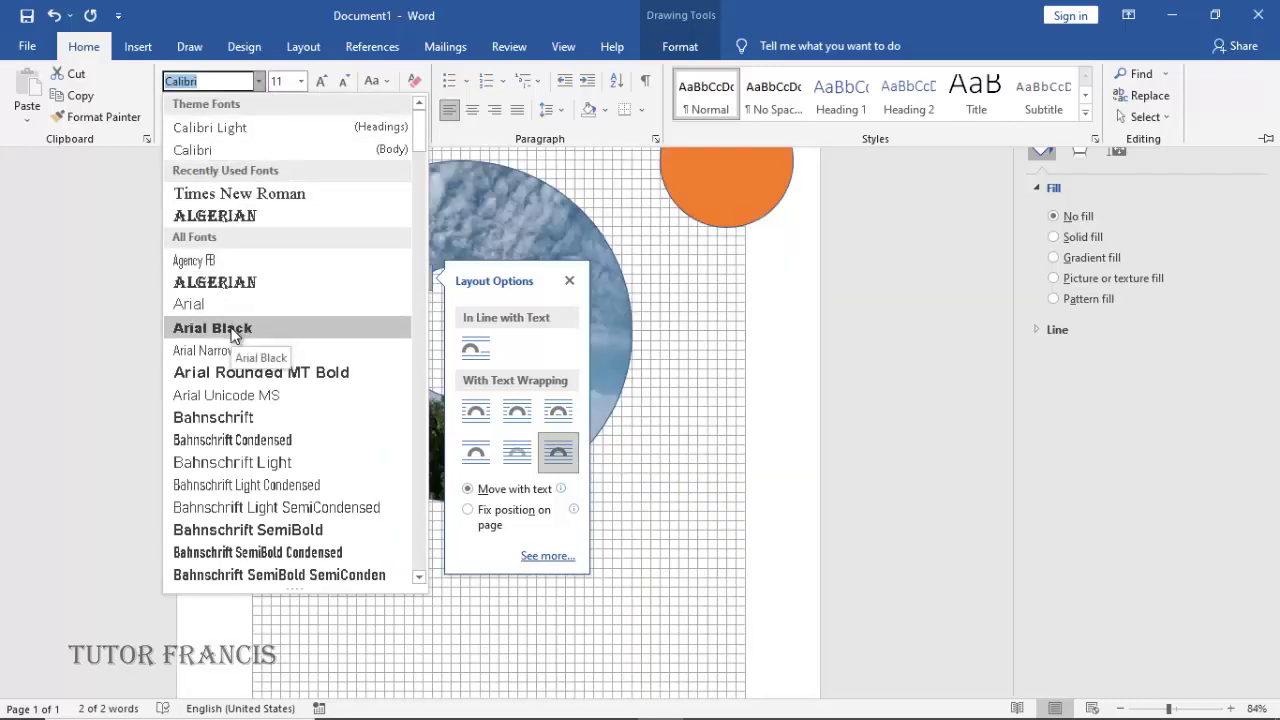
type("i")
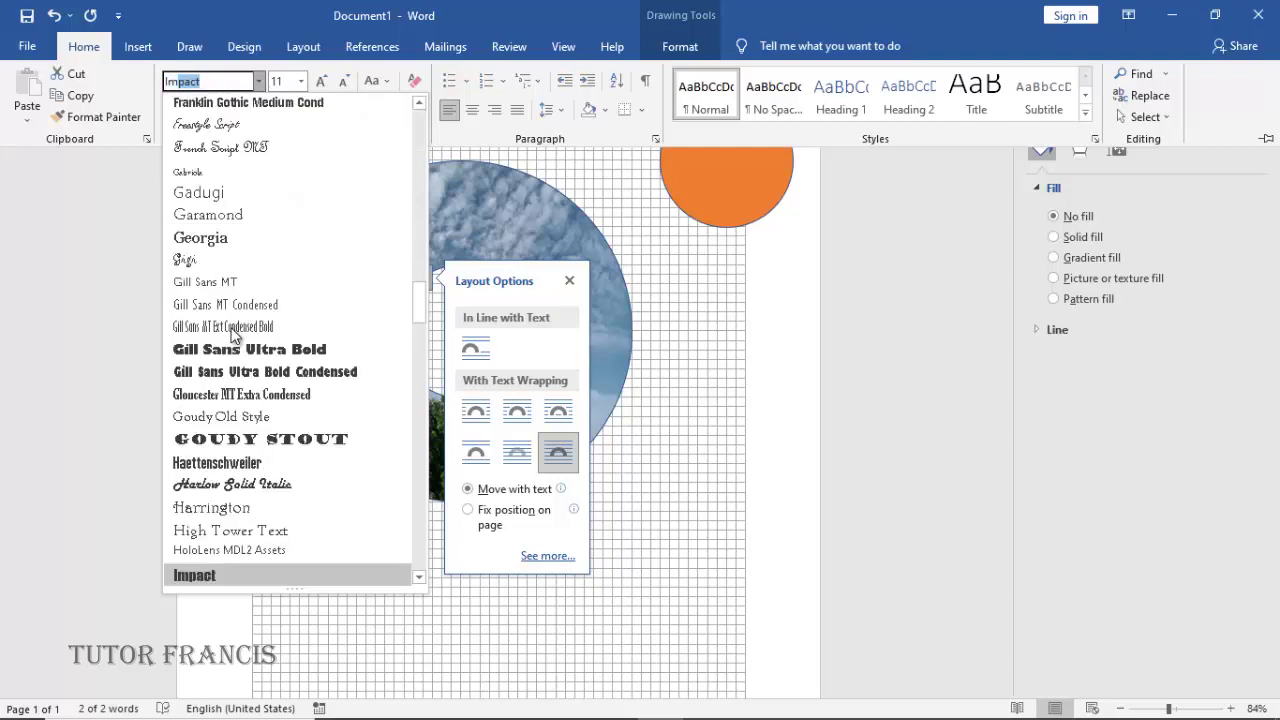
key("Return")
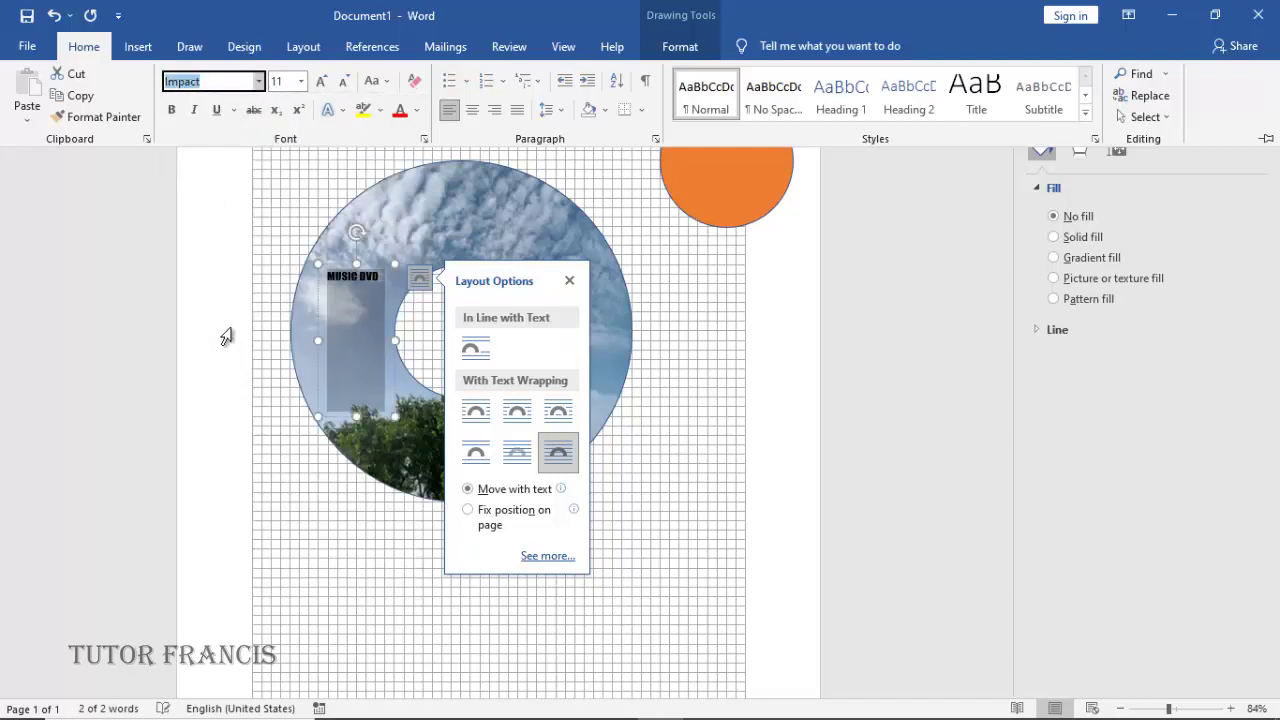
List "Track 01" to "Track 05" on separate lines below "MUSIC DVD" in the same text box.
left_click(337, 345)
left_click(367, 304)
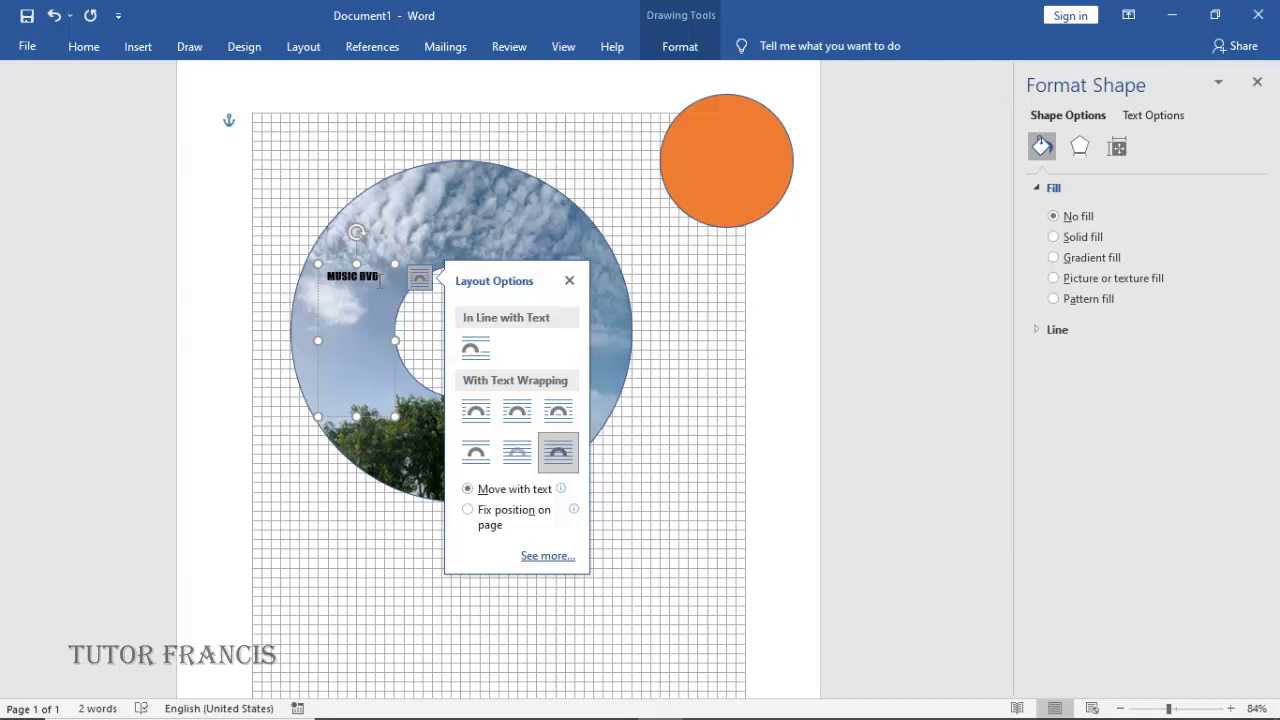
type("Track 01")
key("Return")
type("track ck")
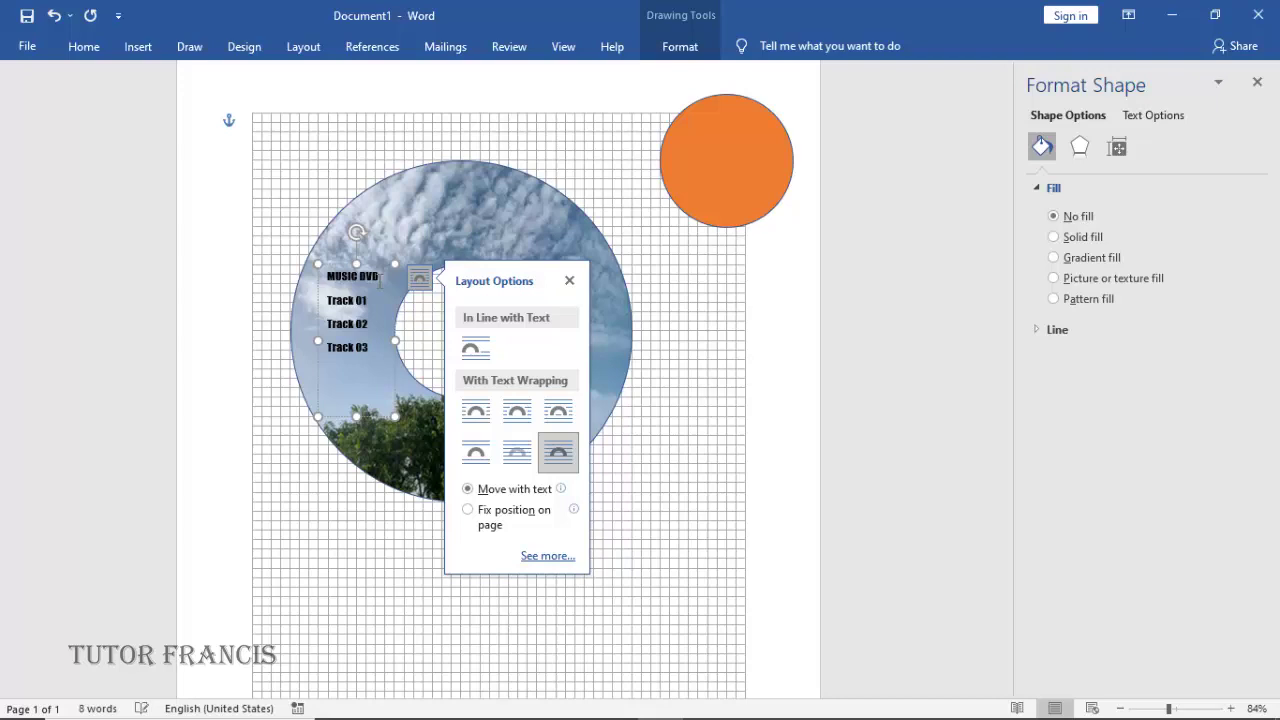
type("Track ")
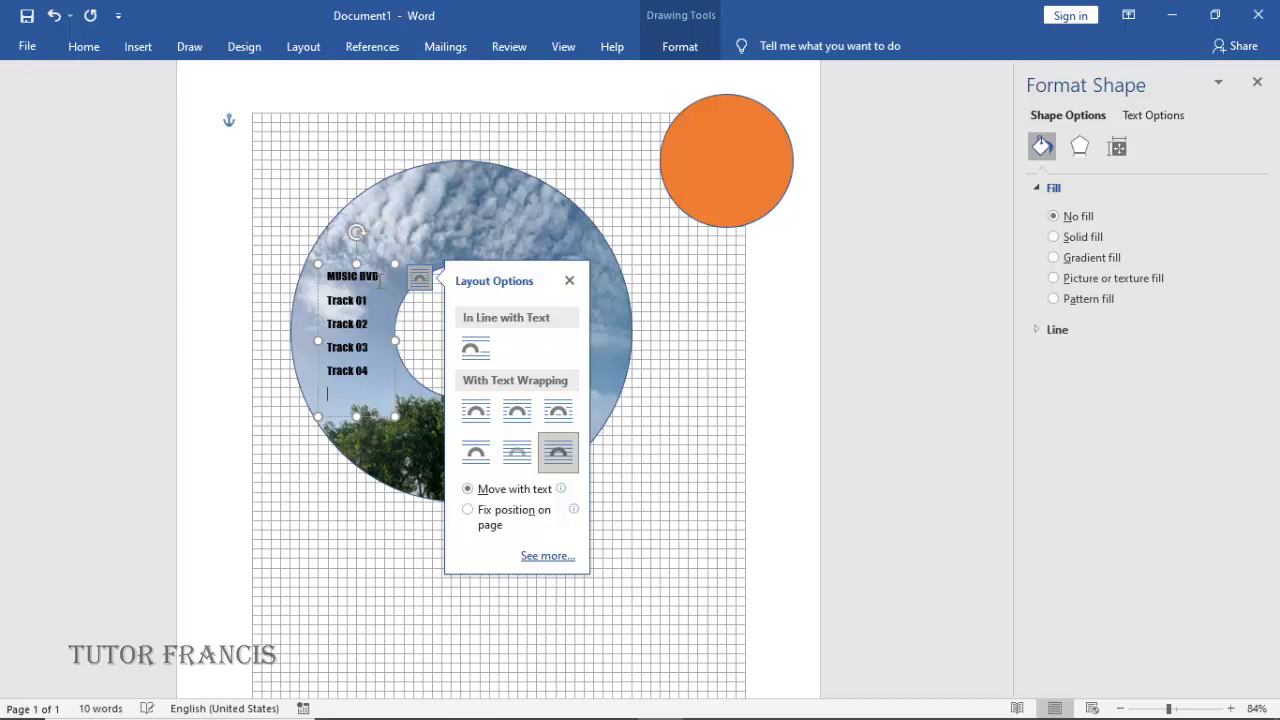
type("04")
key("Return")
type("Track 05")
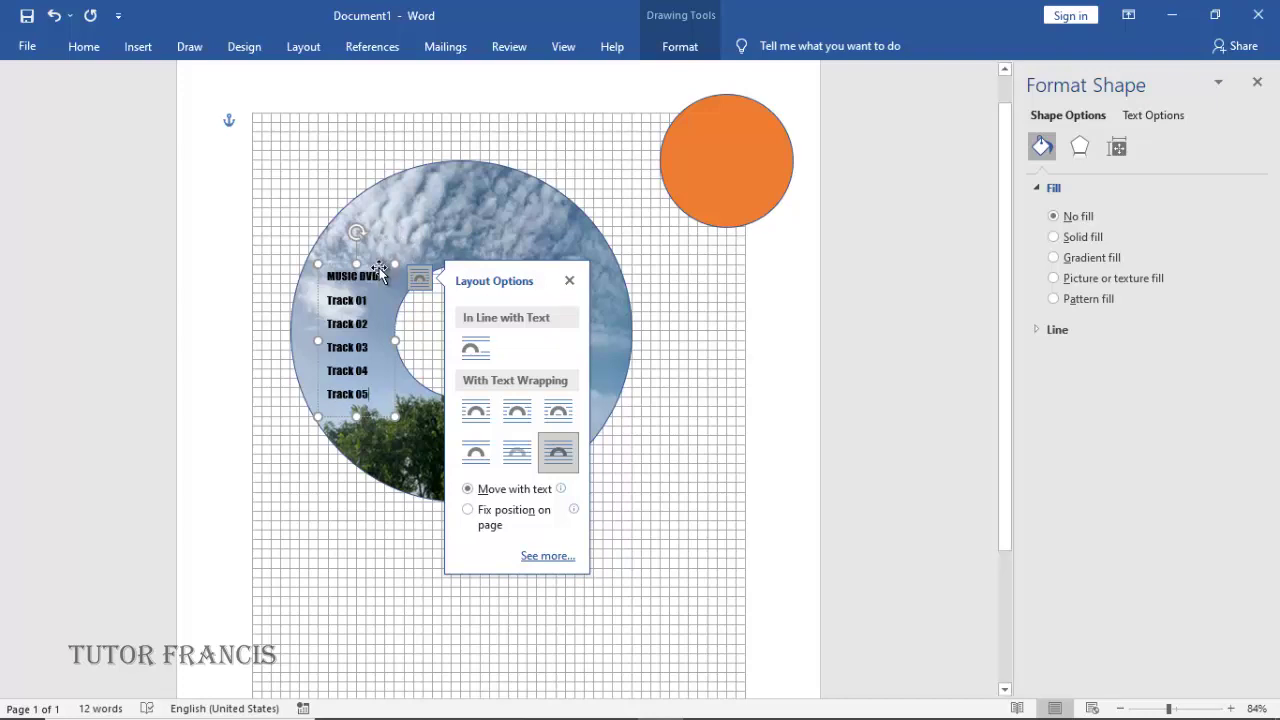
Duplicate the track list text box and place the copy over the right part of the donut's ring.
left_click(381, 271)
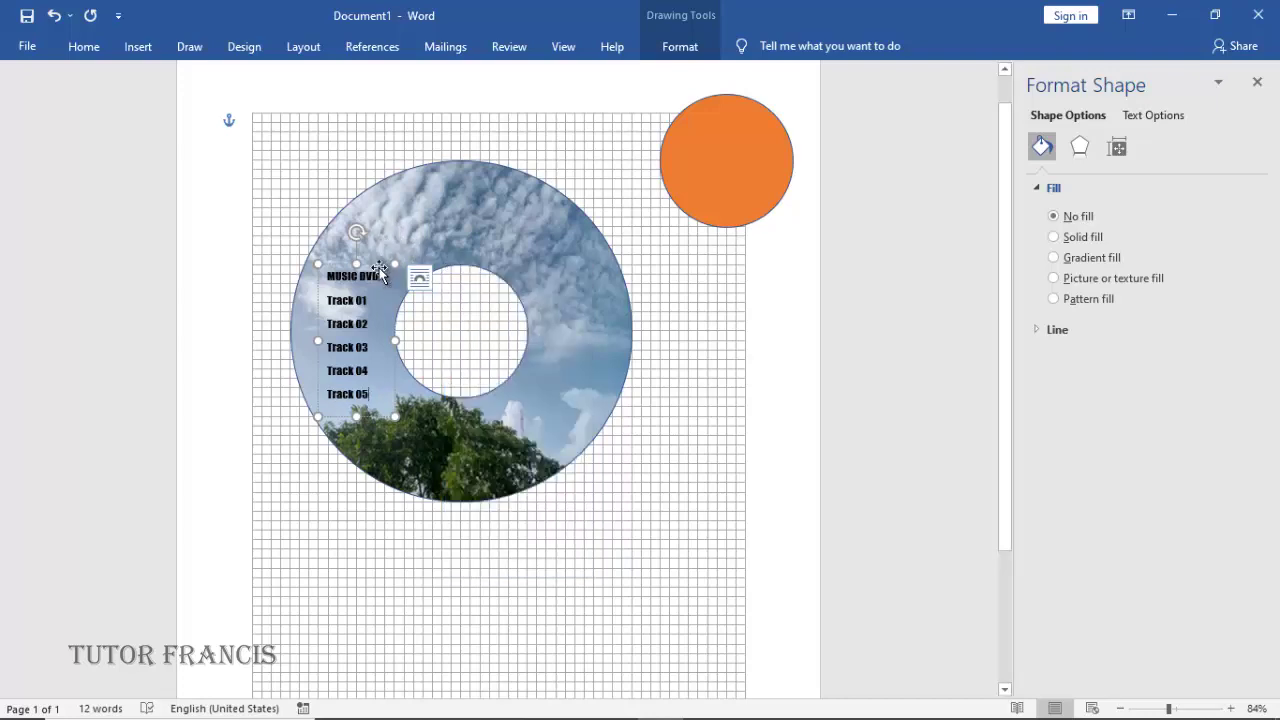
right_click(380, 269)
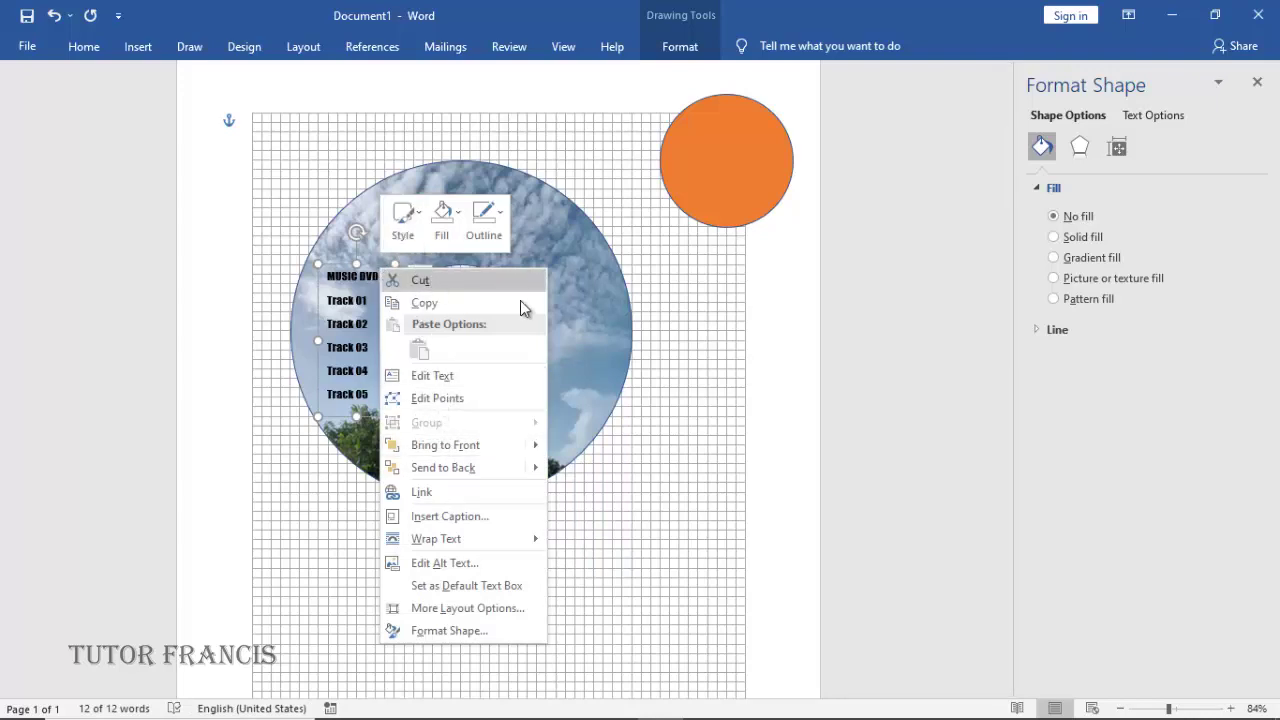
left_click(624, 319)
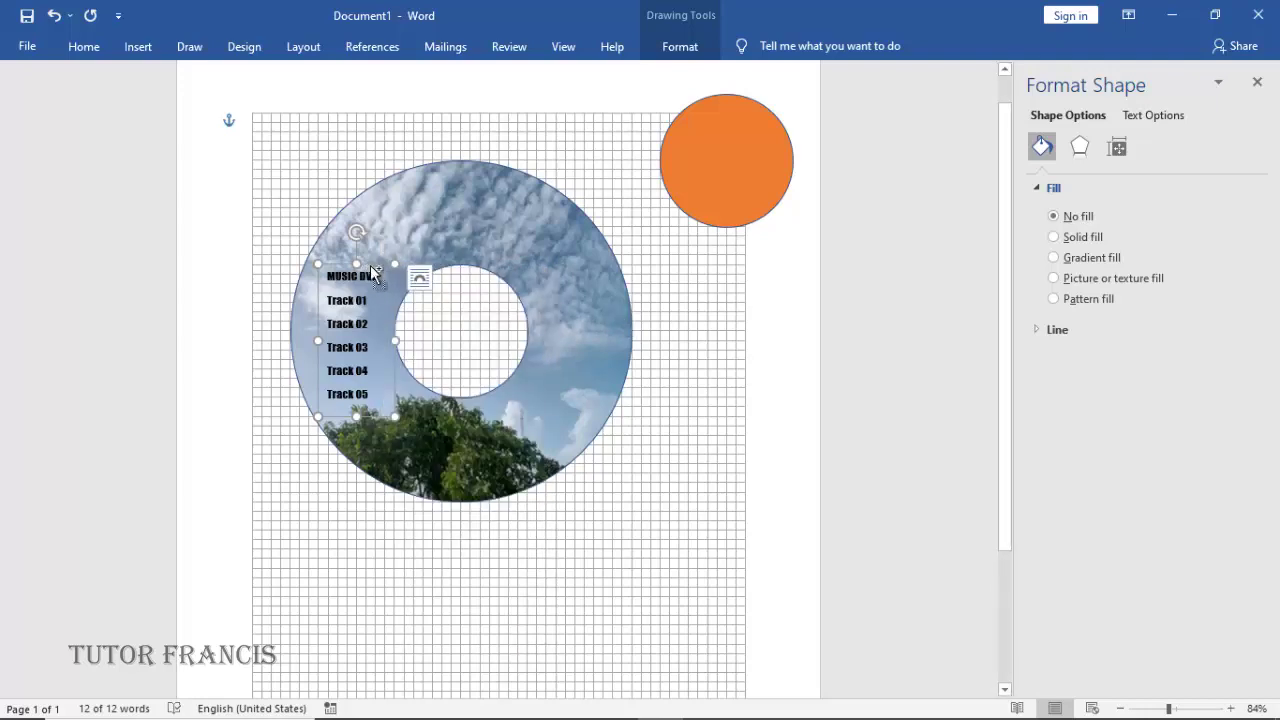
key("ctrl+v")
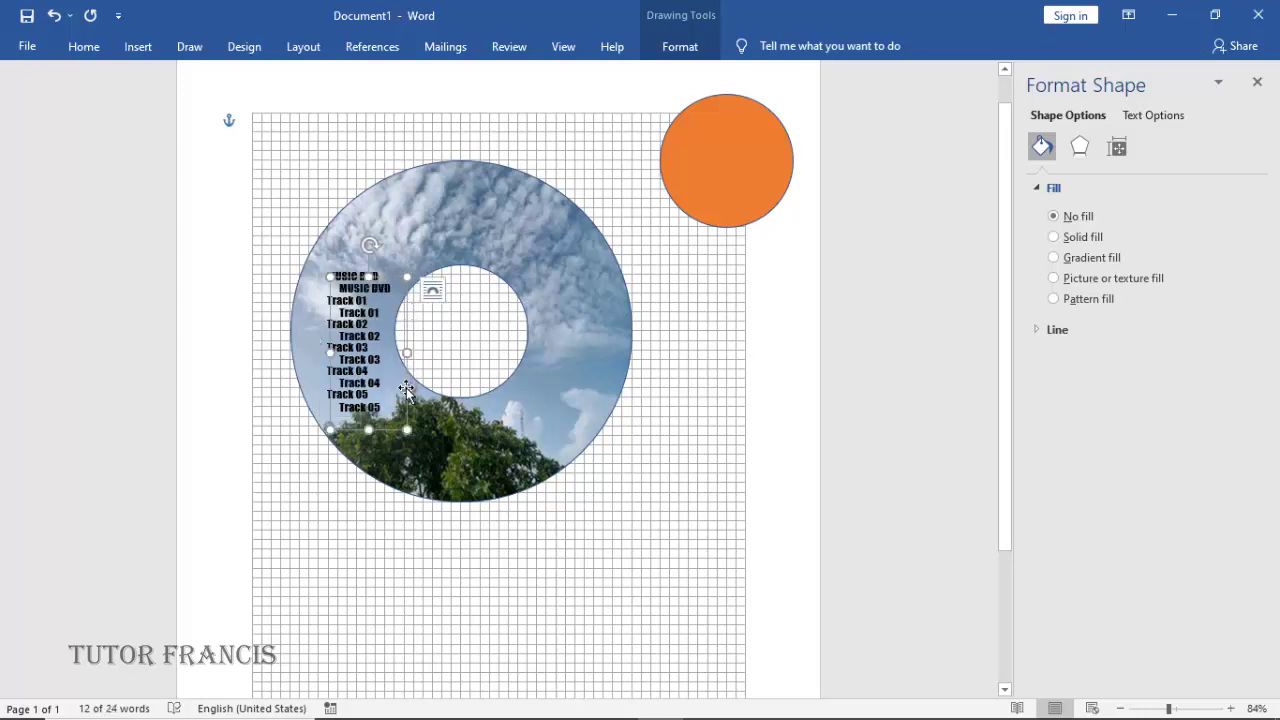
left_click_drag(400, 390, 607, 372)
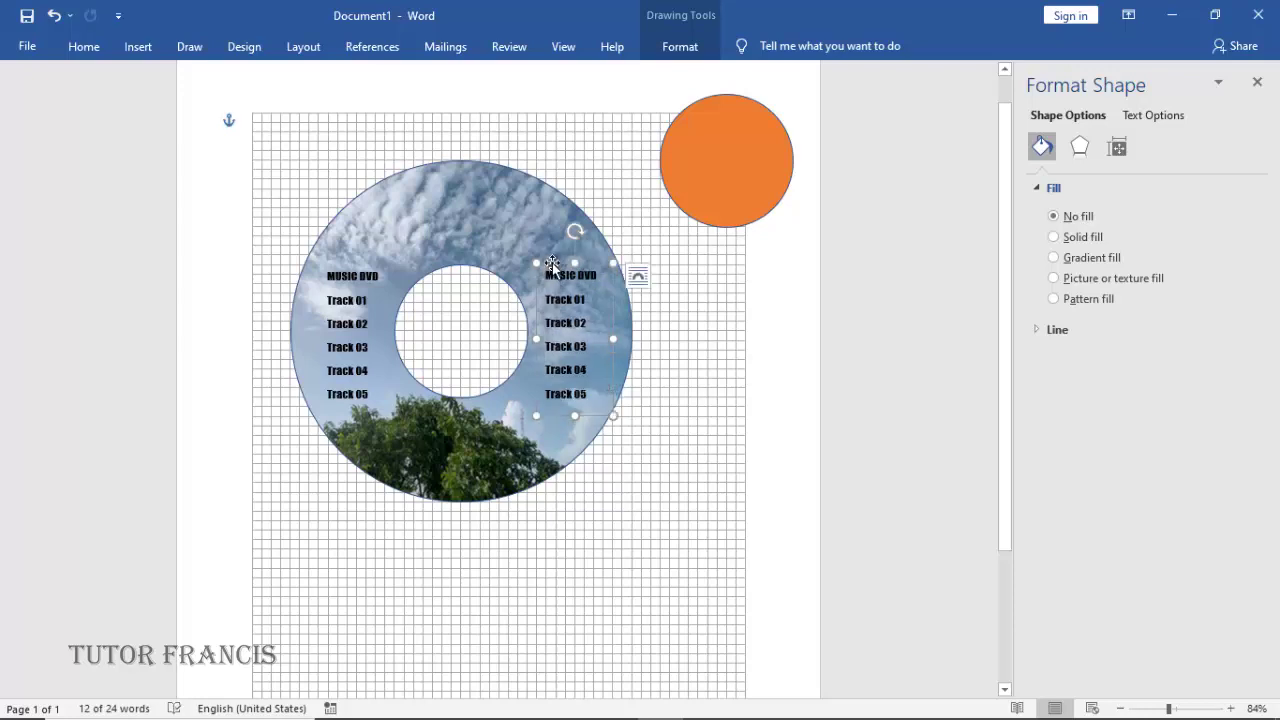
Duplicate the right track list and turn one copy into an empty, wide text box across the upper part of the donut's ring.
key("ctrl+d")
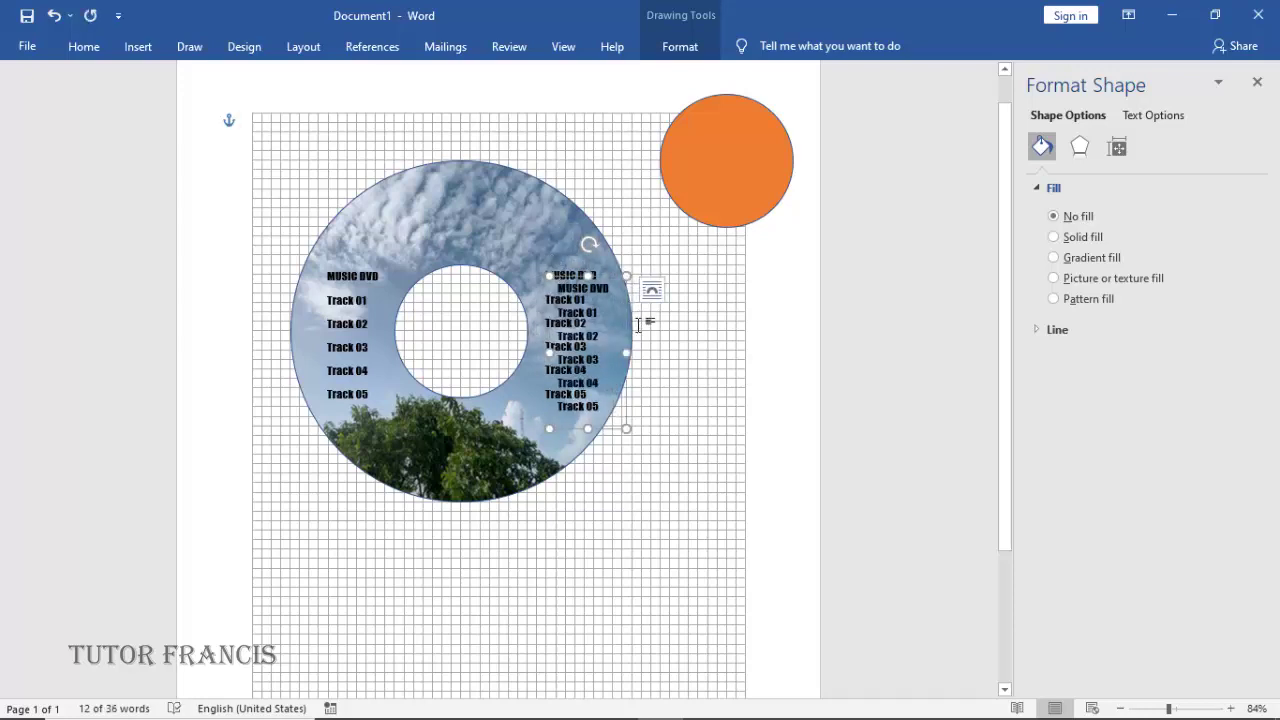
left_click_drag(613, 291, 547, 251)
key("ctrl+z")
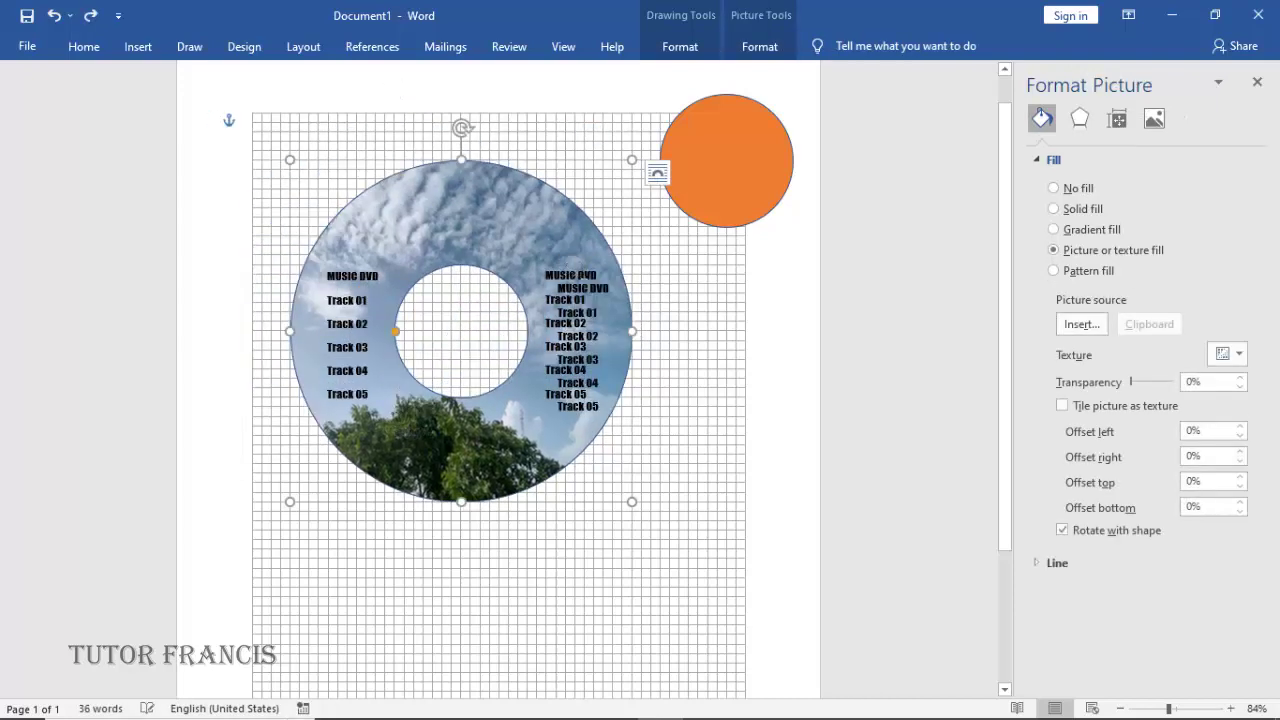
left_click(610, 328)
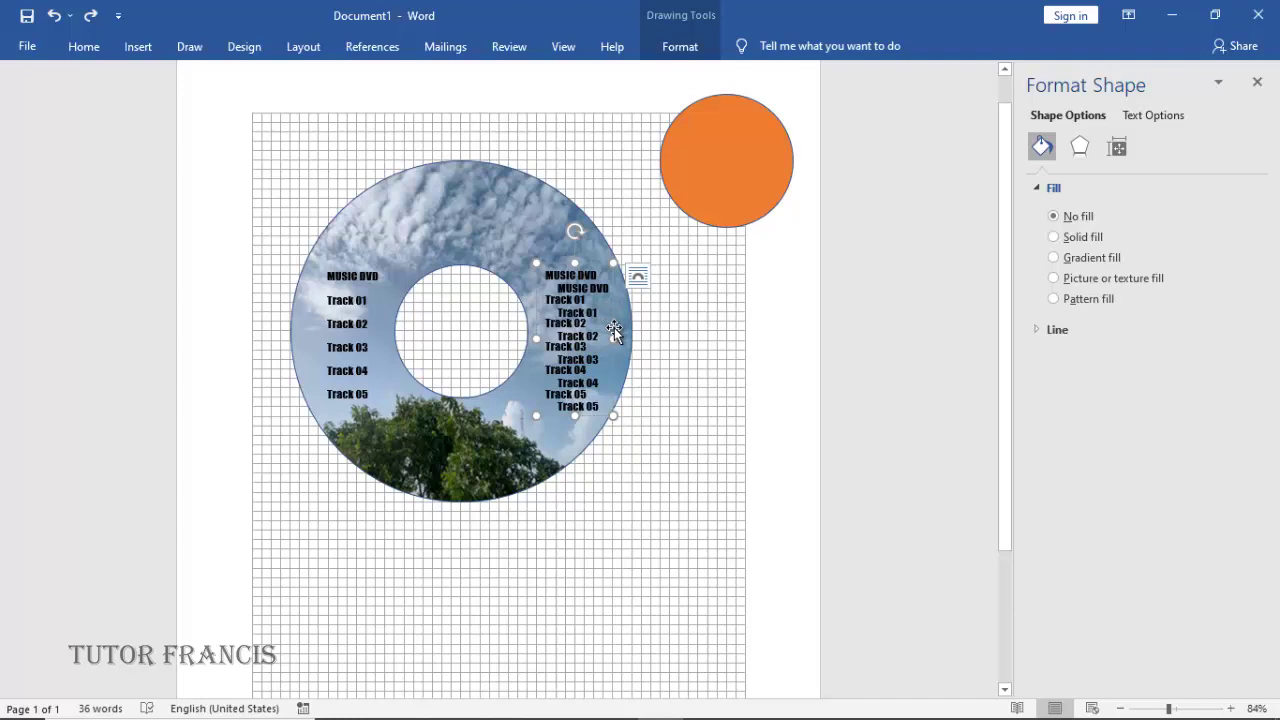
left_click_drag(613, 330, 560, 300)
key("Delete")
left_click_drag(654, 343, 538, 237)
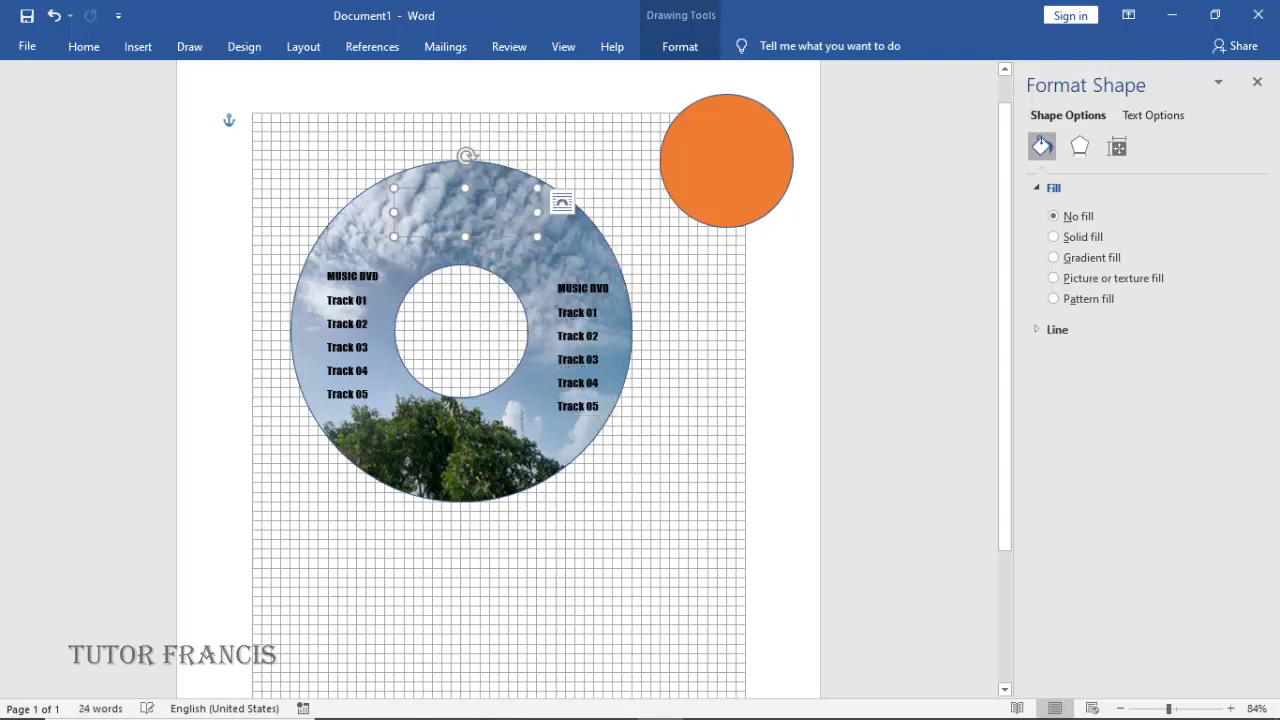
Enter the title "WEST LIFE MUSIC" in the upper text box and format it underlined, size 18 and dark red.
type("WEST LIFE MUSIC")
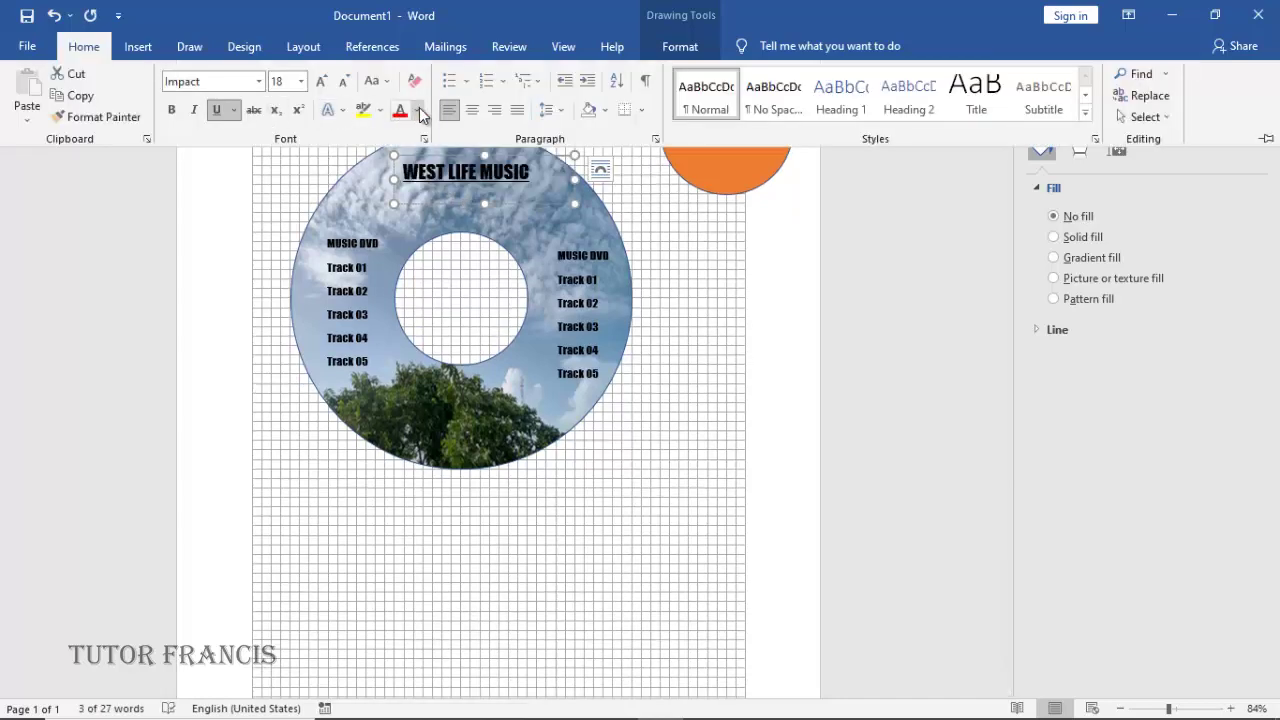
left_click(418, 109)
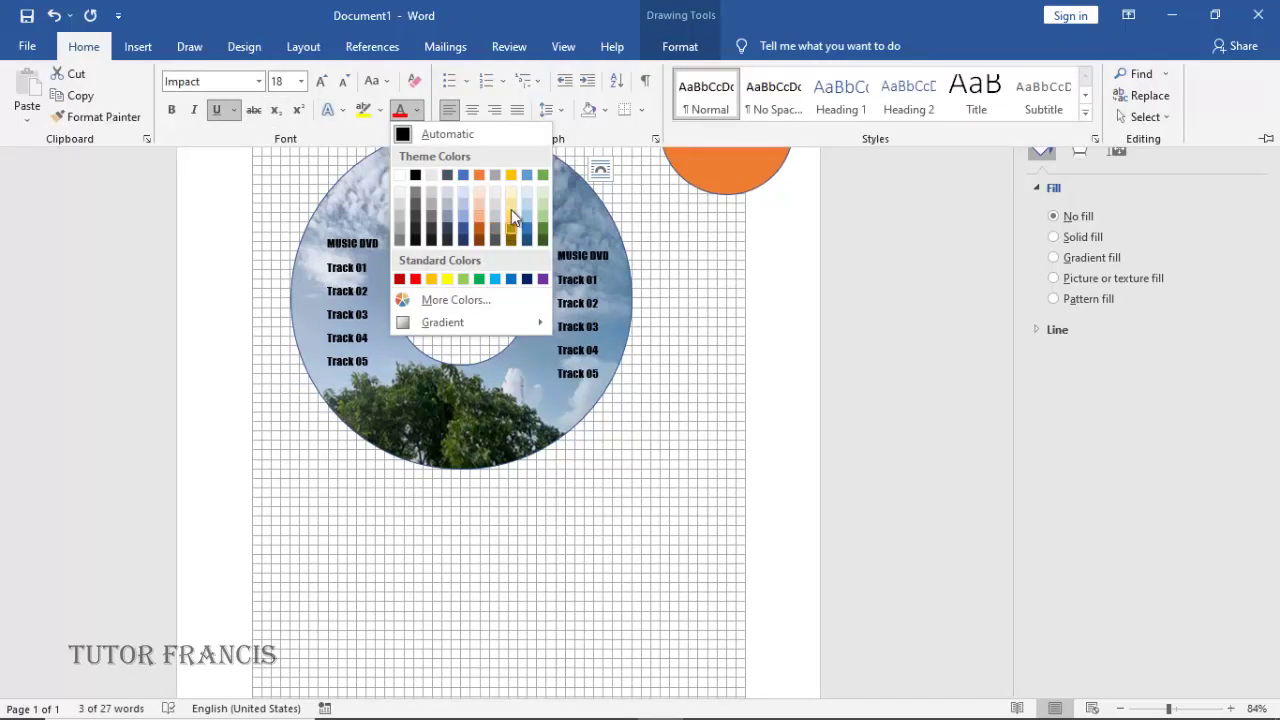
left_click(401, 280)
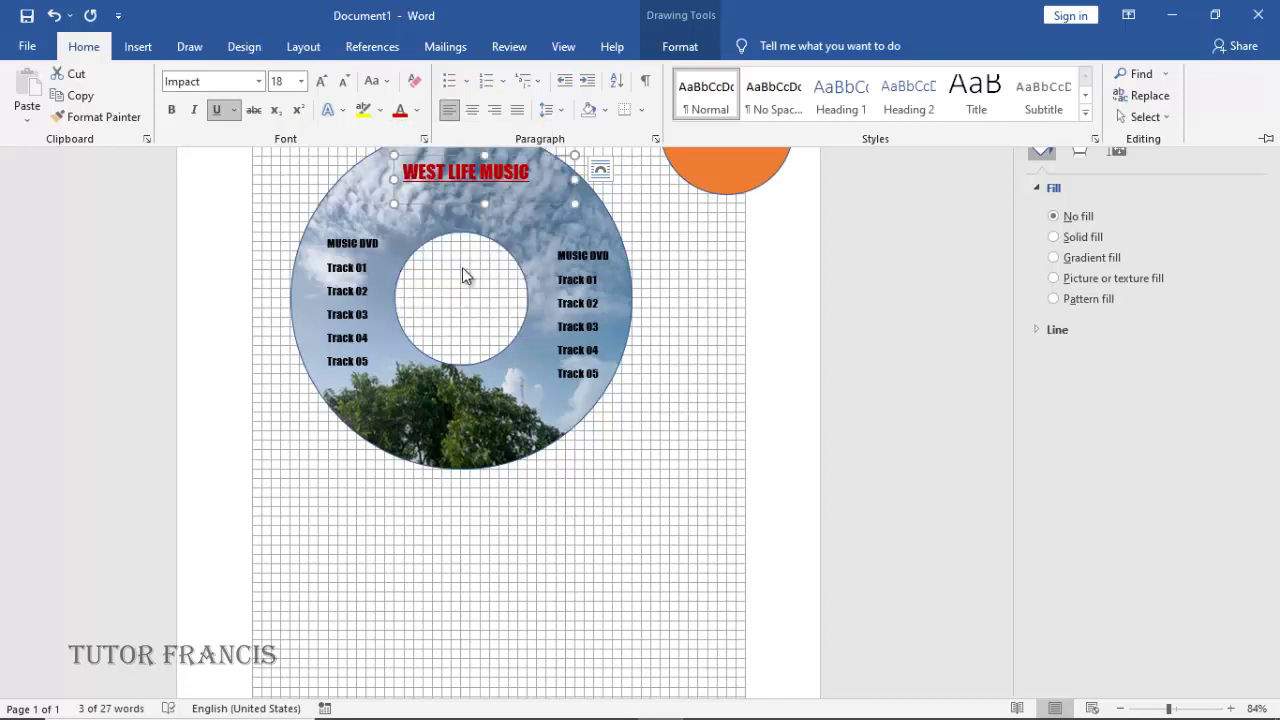
key("ctrl+F1")
left_click(625, 231)
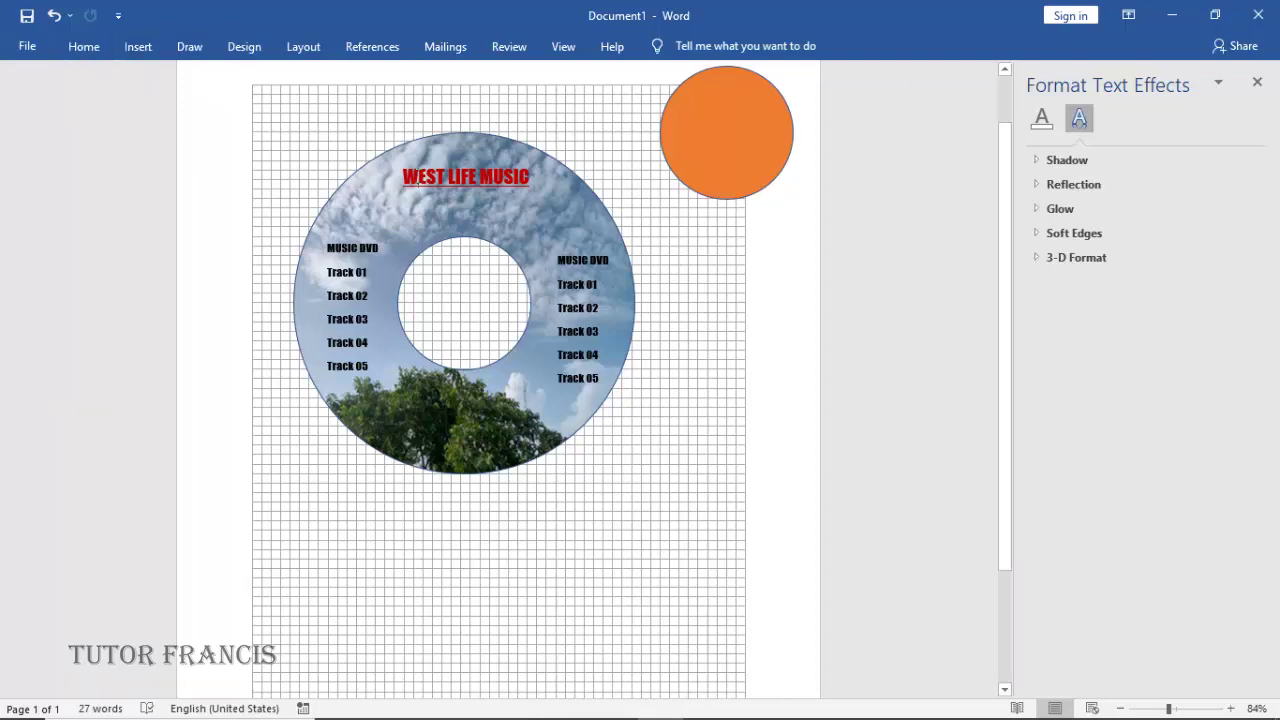
Group the donut with the title text box and both track list text boxes.
left_click(442, 190)
left_click(452, 210)
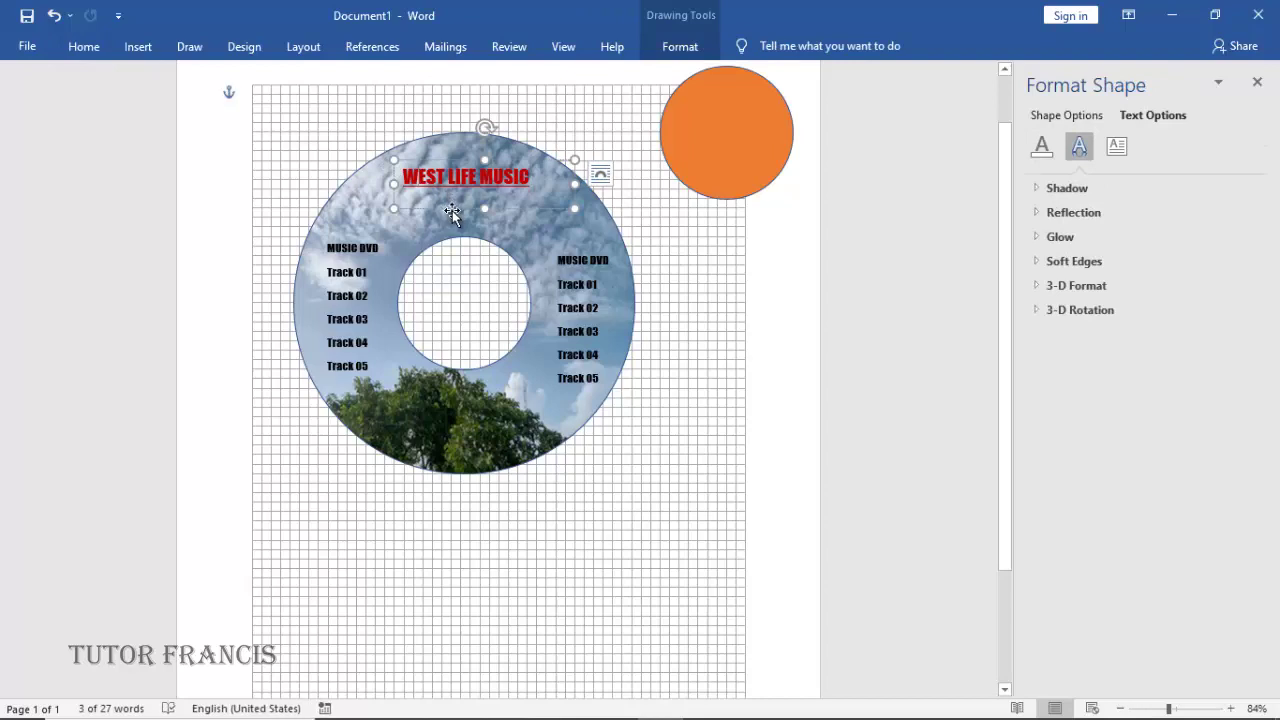
left_click(368, 252)
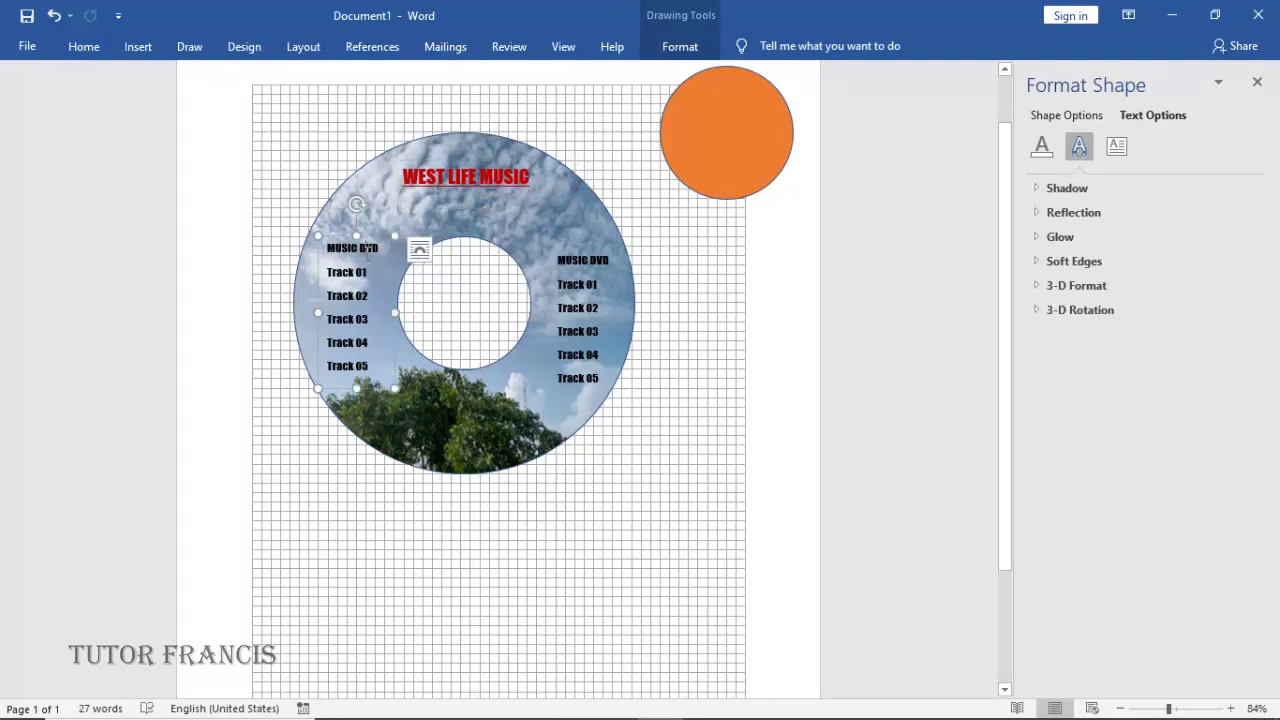
left_click(333, 219, "shift")
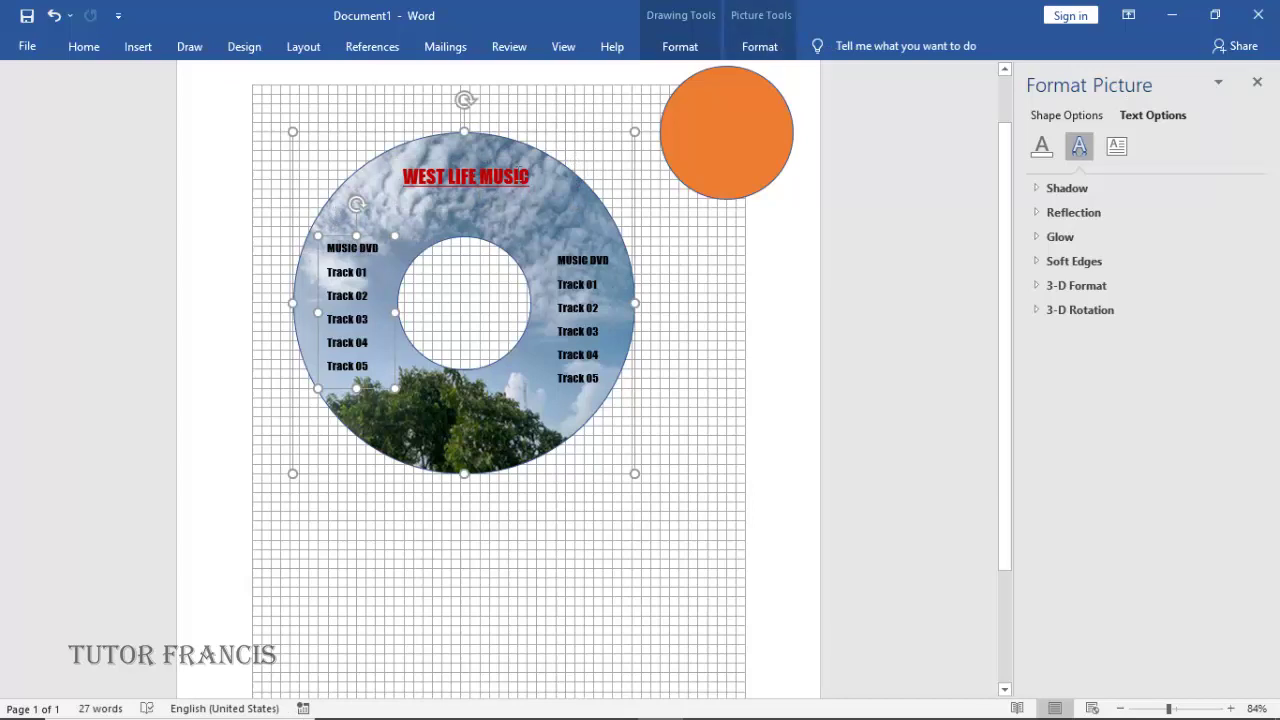
left_click(514, 166, "shift")
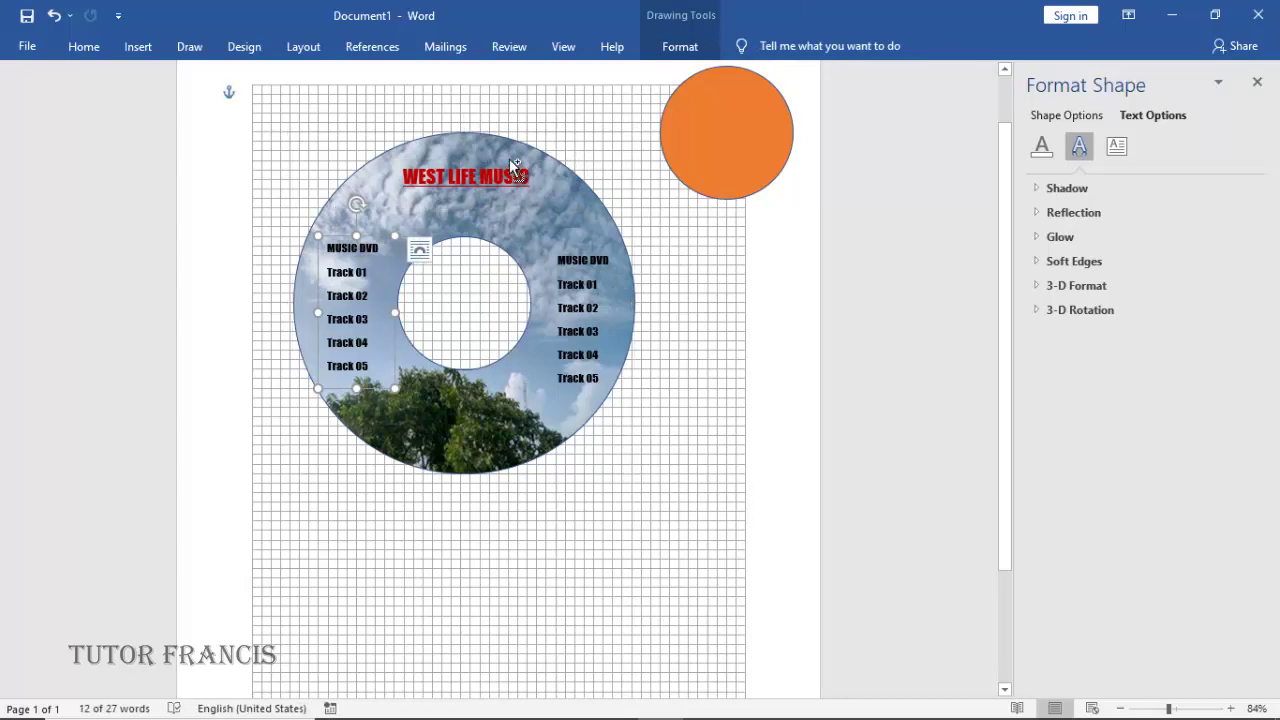
left_click(513, 172, "shift")
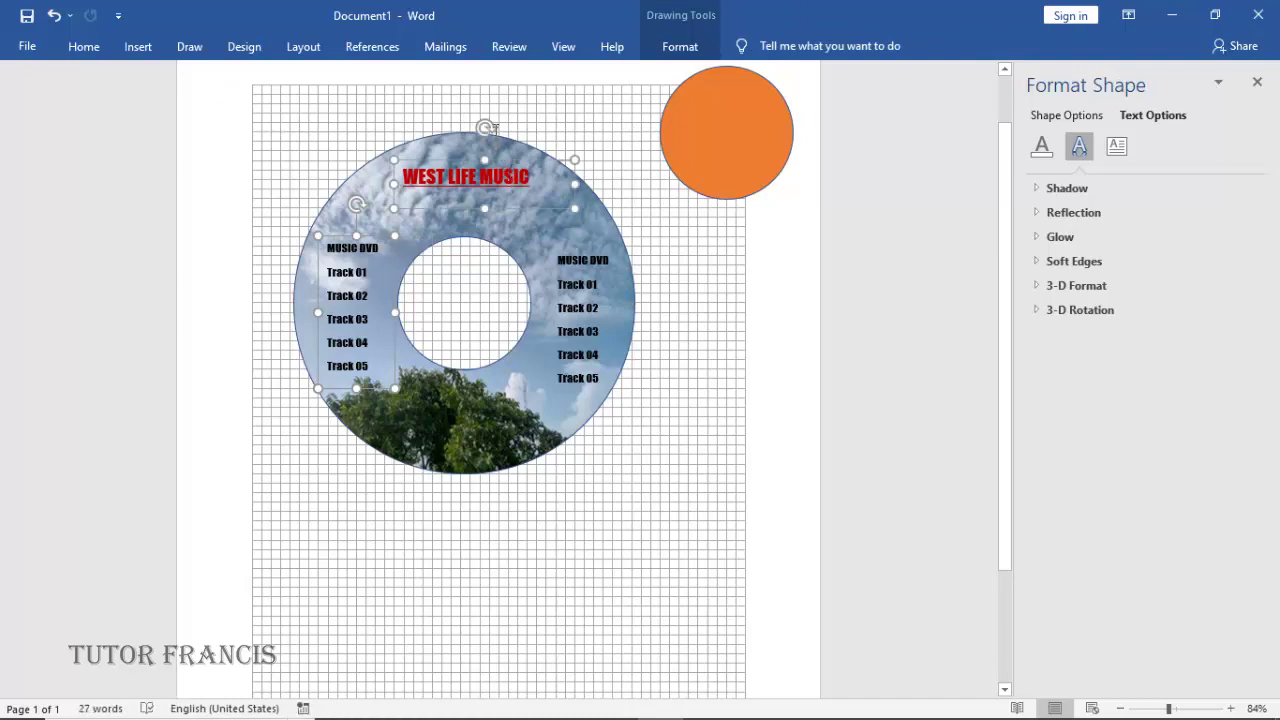
left_click(505, 140, "shift")
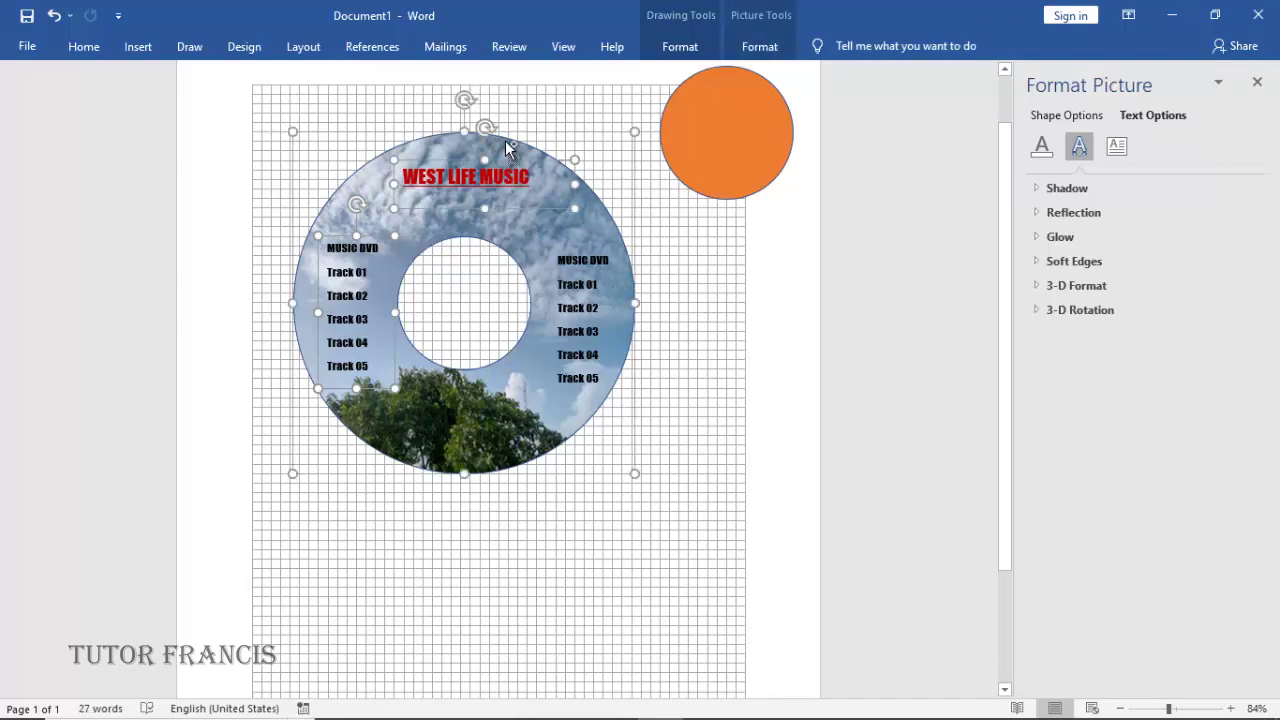
left_click(580, 259, "shift")
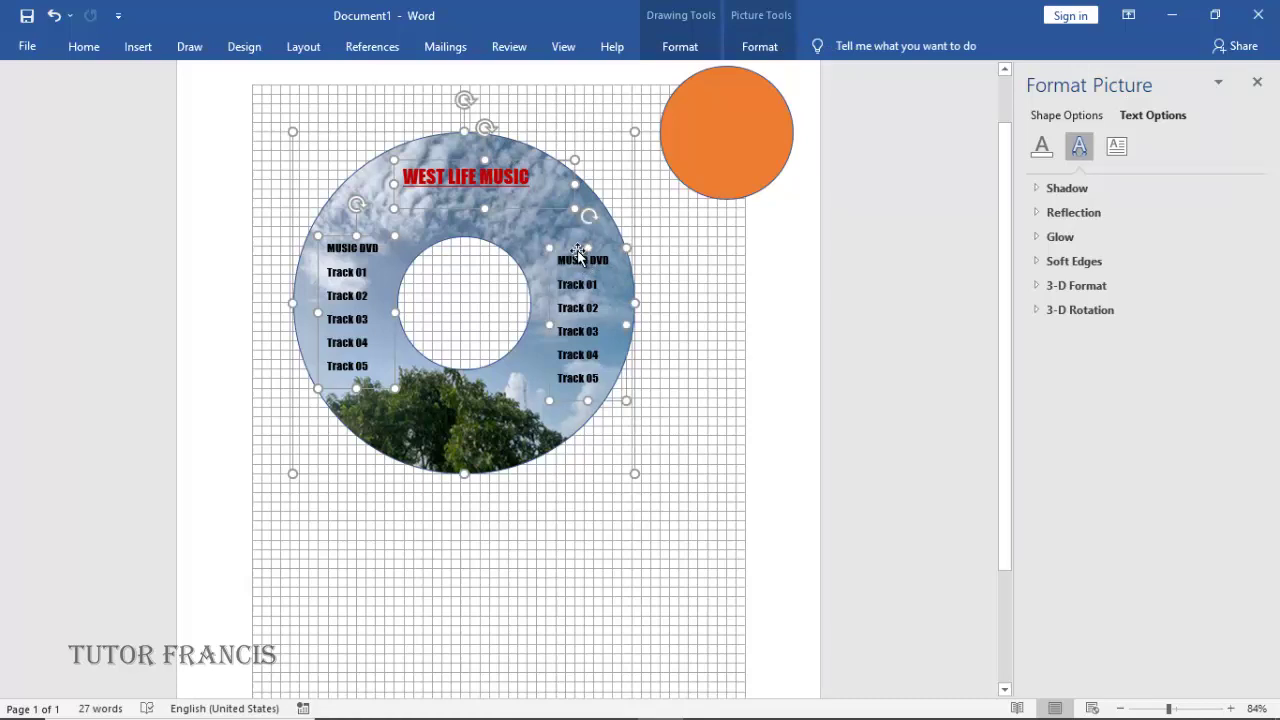
right_click(579, 252)
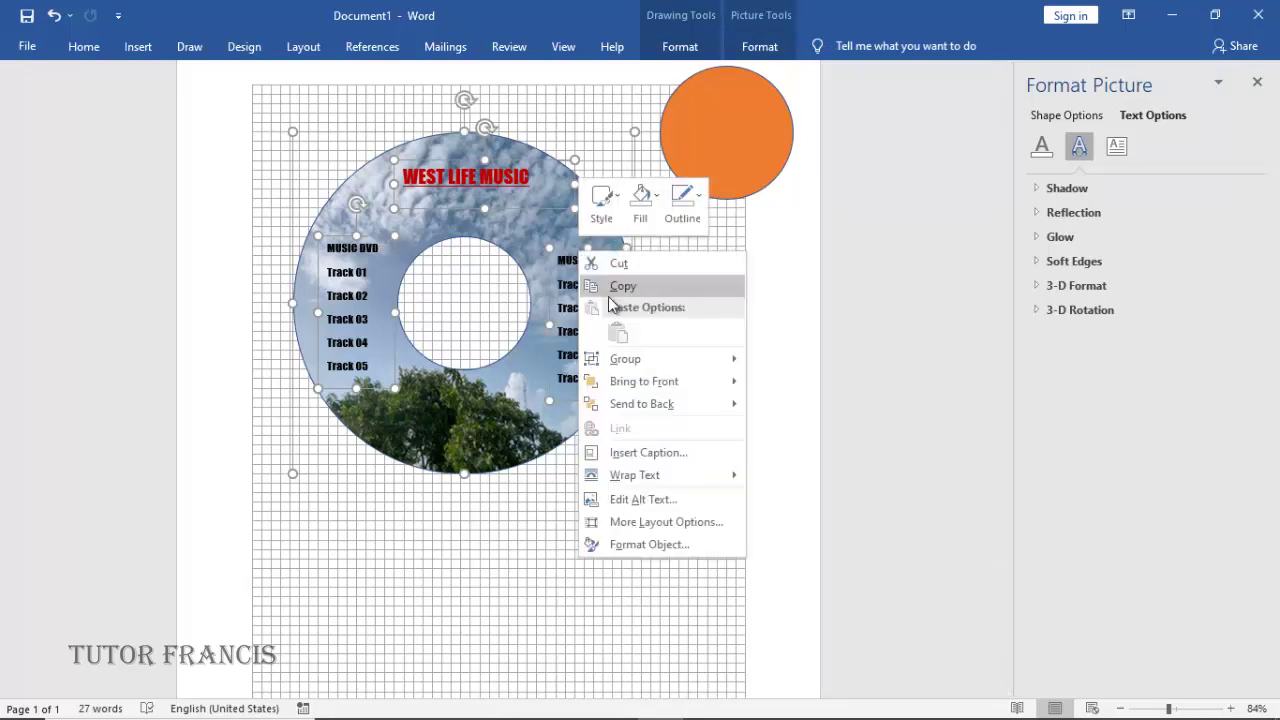
mouse_move(645, 358)
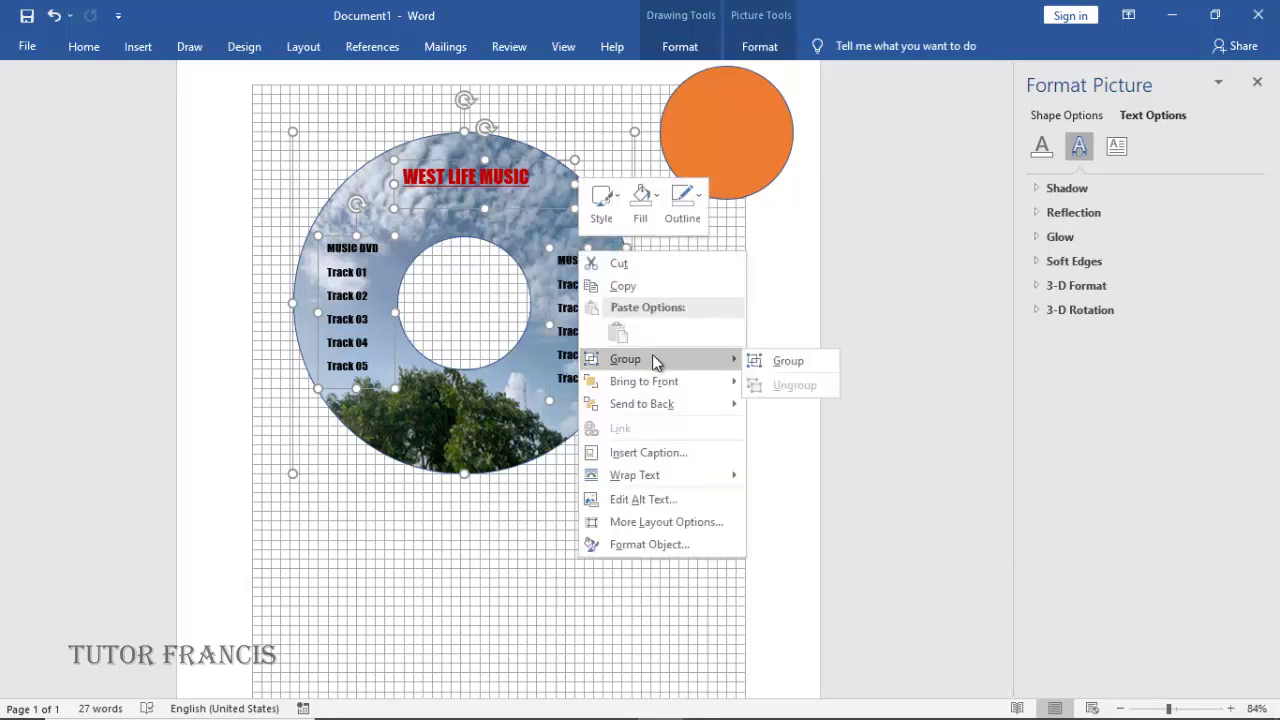
left_click(780, 358)
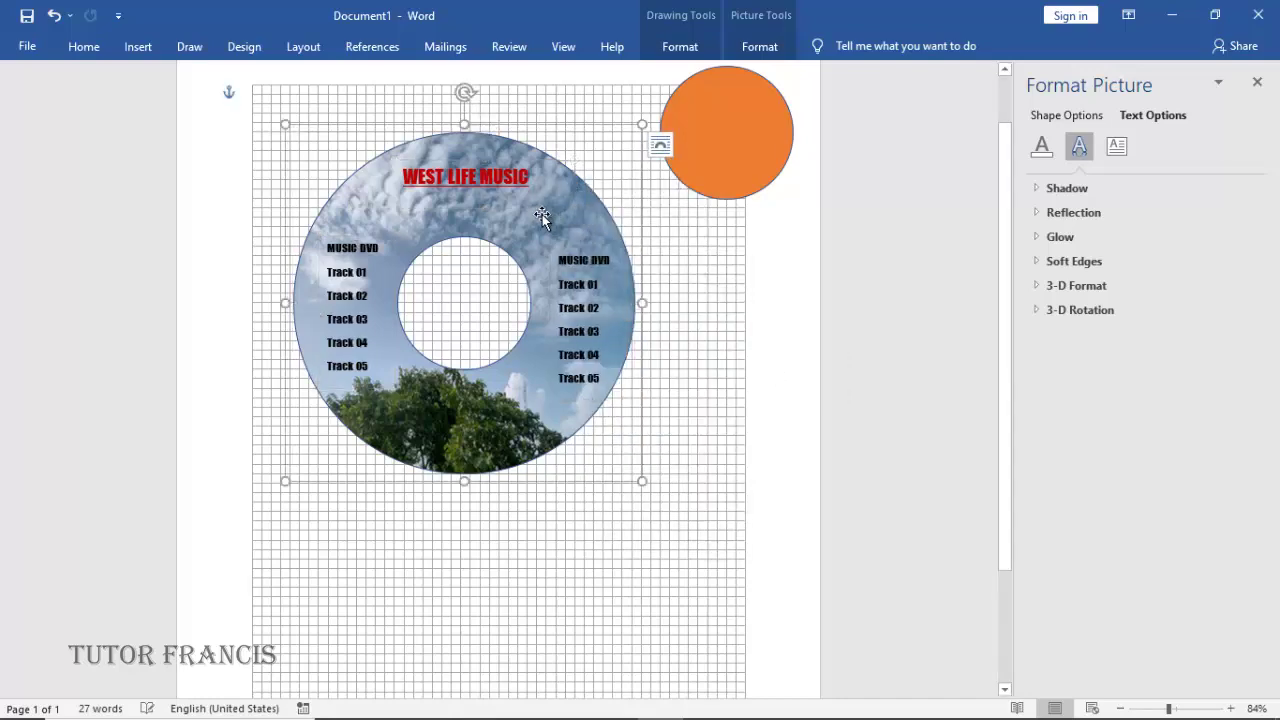
Move the grouped DVD label up toward the page's horizontal centre, then duplicate it and place the copy directly below the original.
left_click_drag(537, 217, 563, 194)
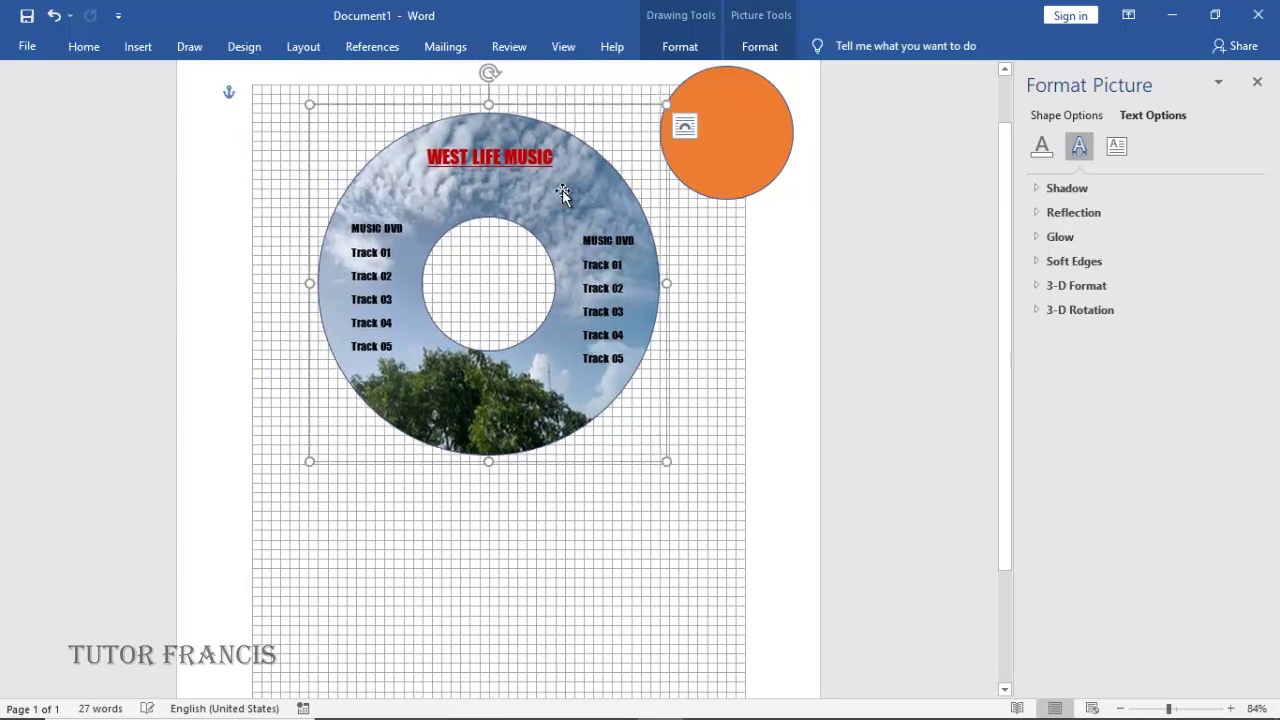
right_click(376, 467)
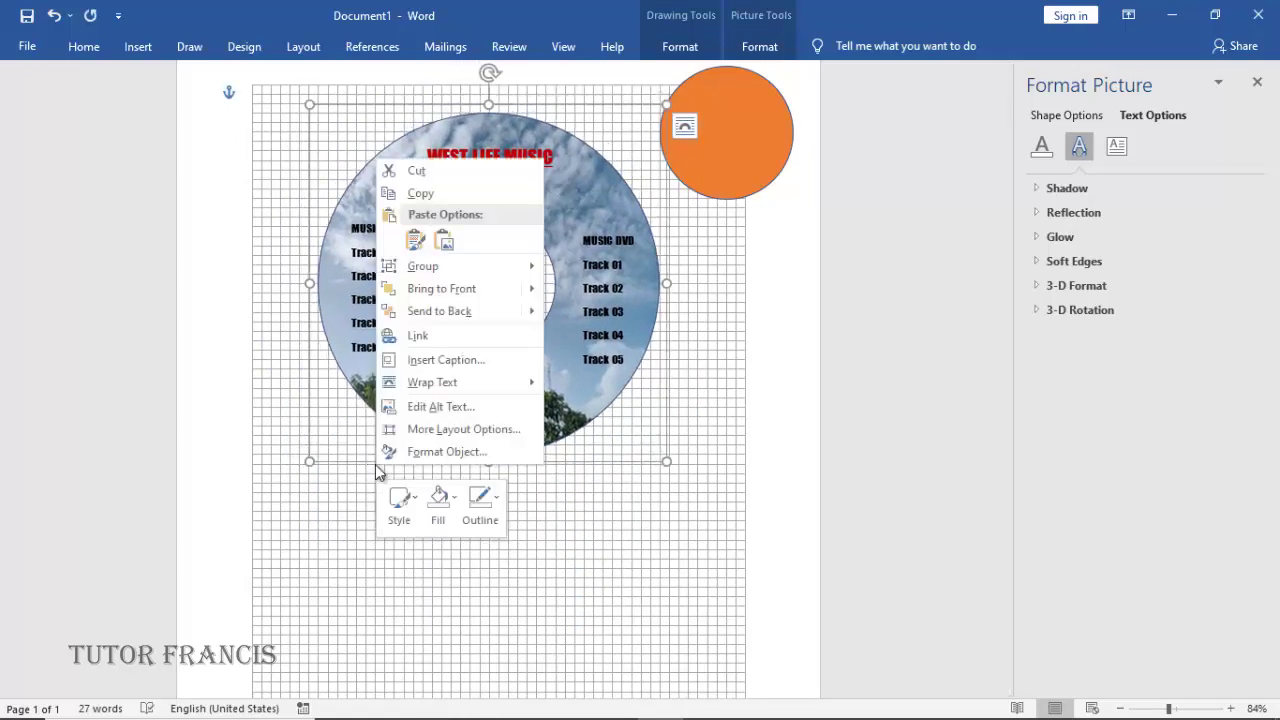
left_click(420, 193)
left_click(378, 540)
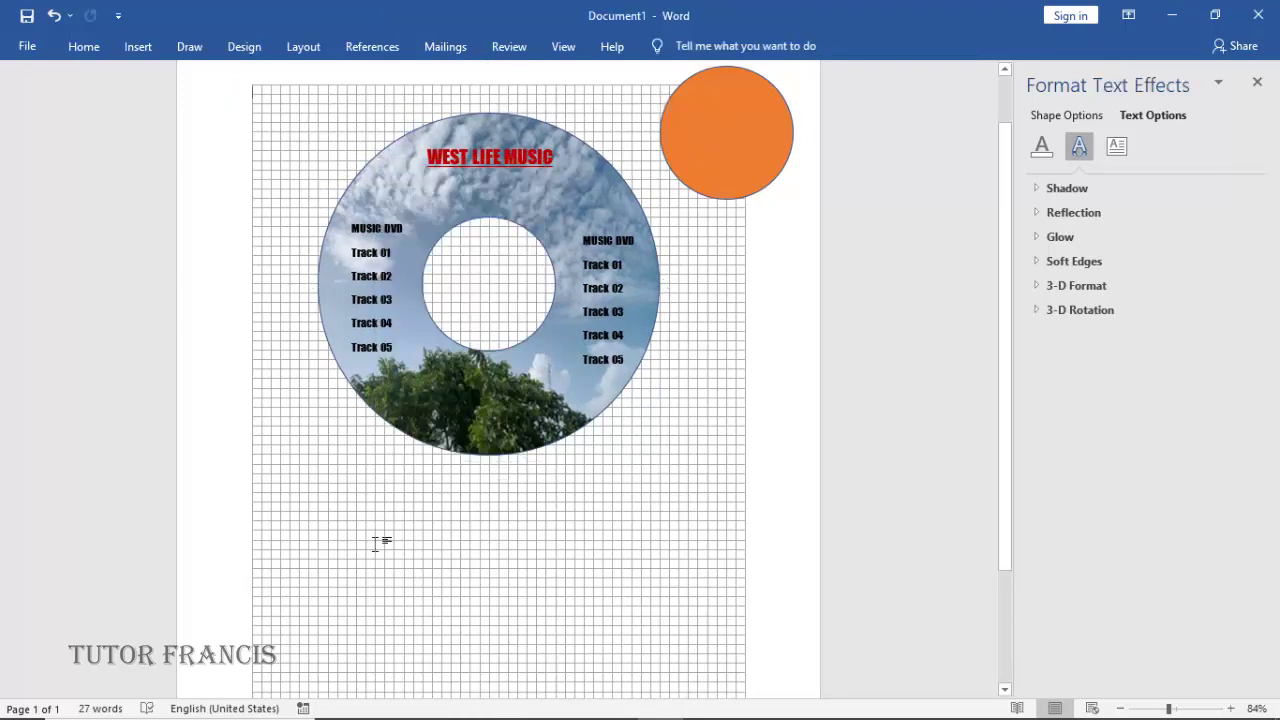
right_click(378, 552)
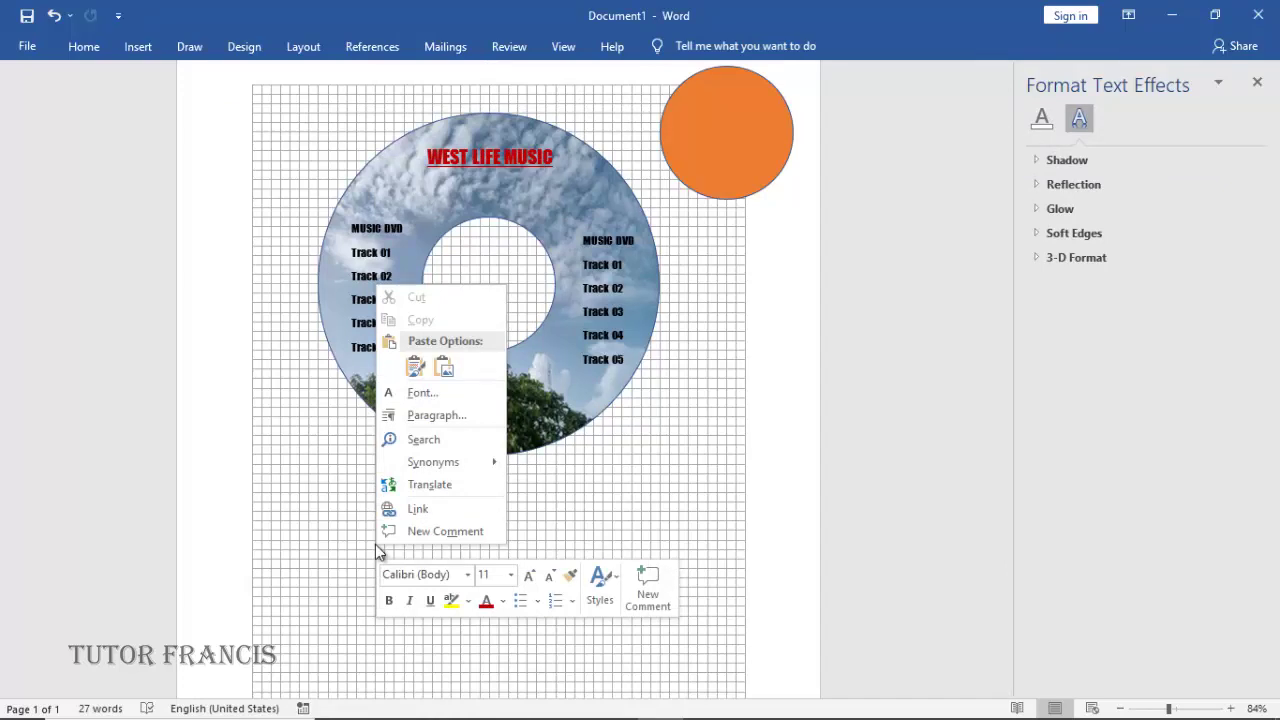
left_click(355, 535)
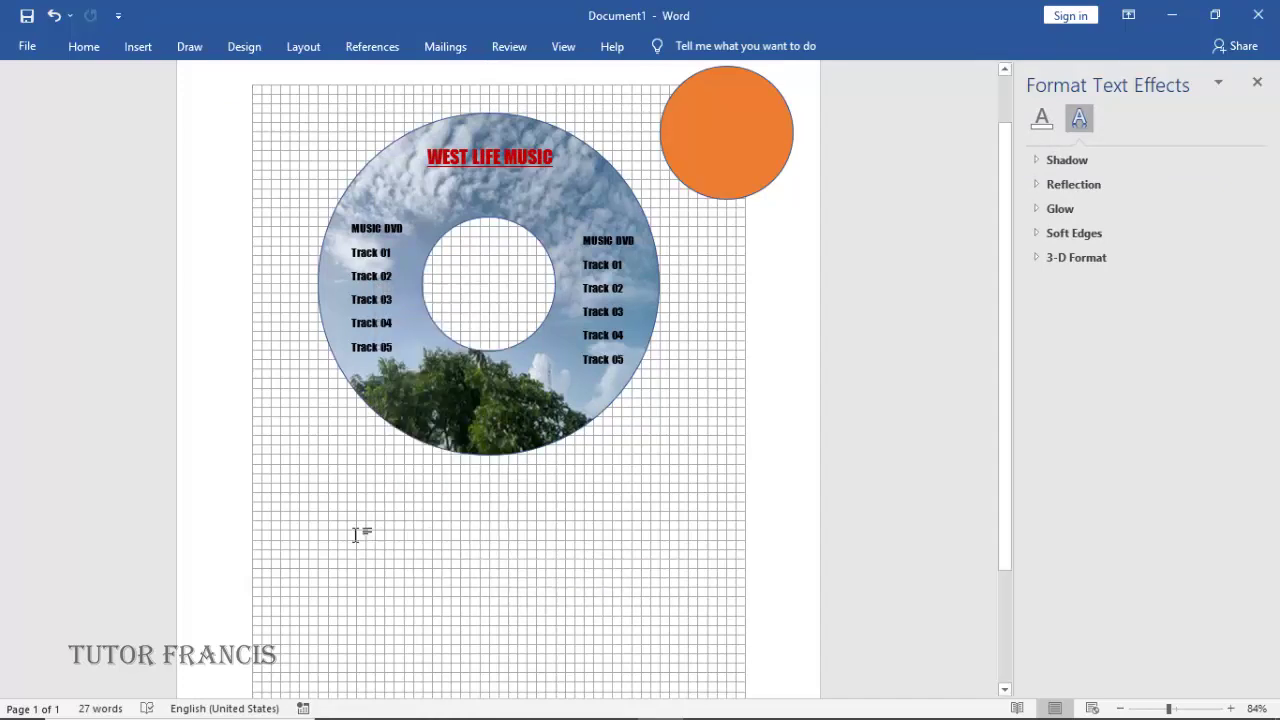
key("ctrl+v")
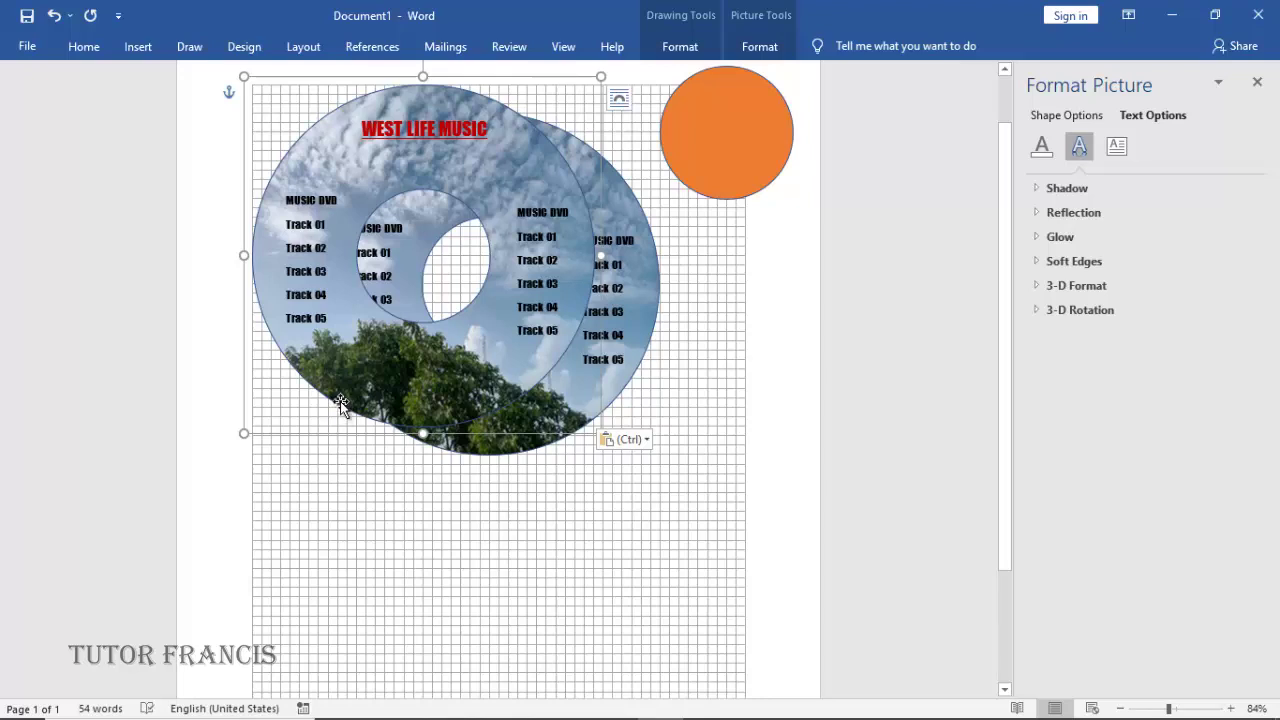
left_click_drag(340, 403, 412, 590)
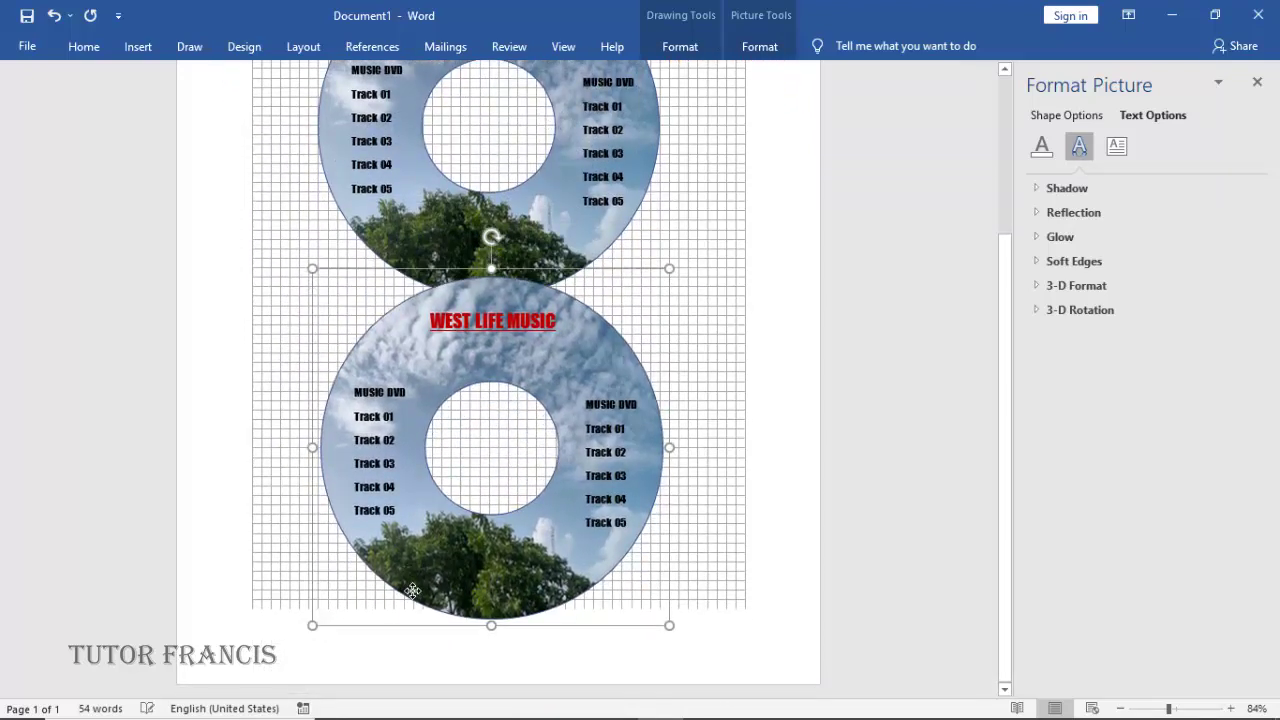
Move the upper label up to the top margin and adjust the positions of both labels so their discs only just meet.
left_click(1008, 169)
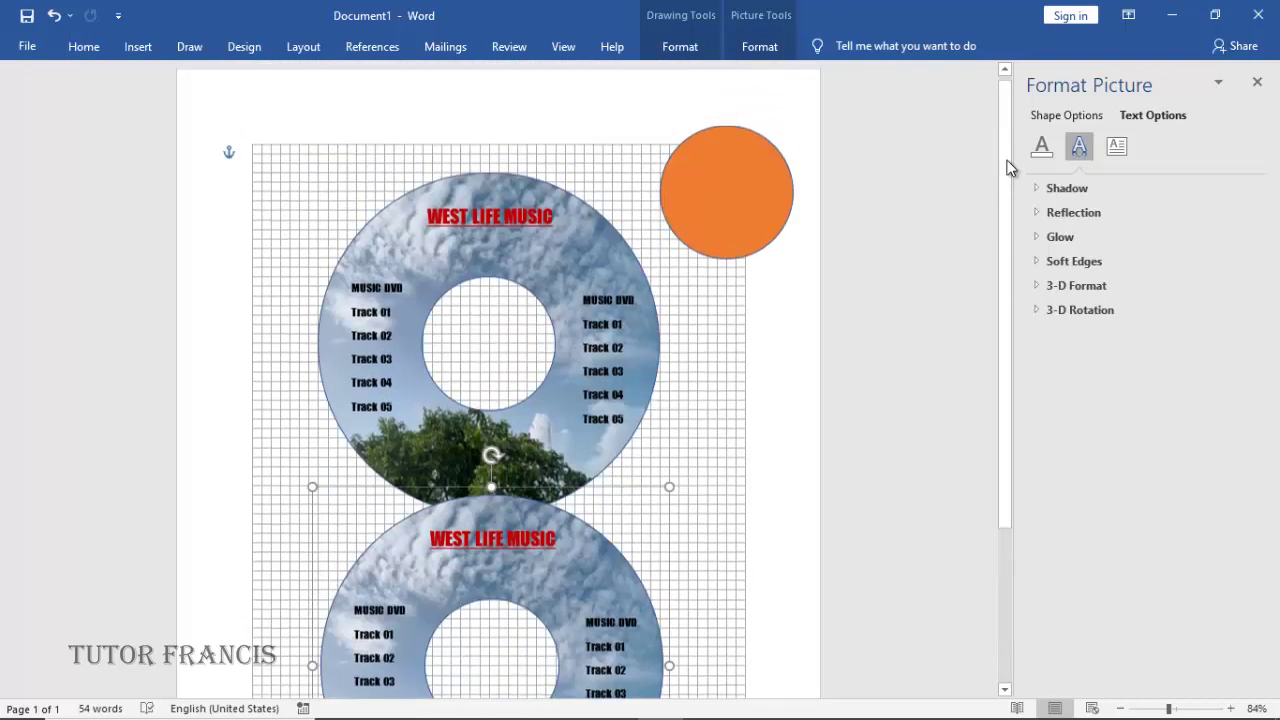
left_click(571, 271)
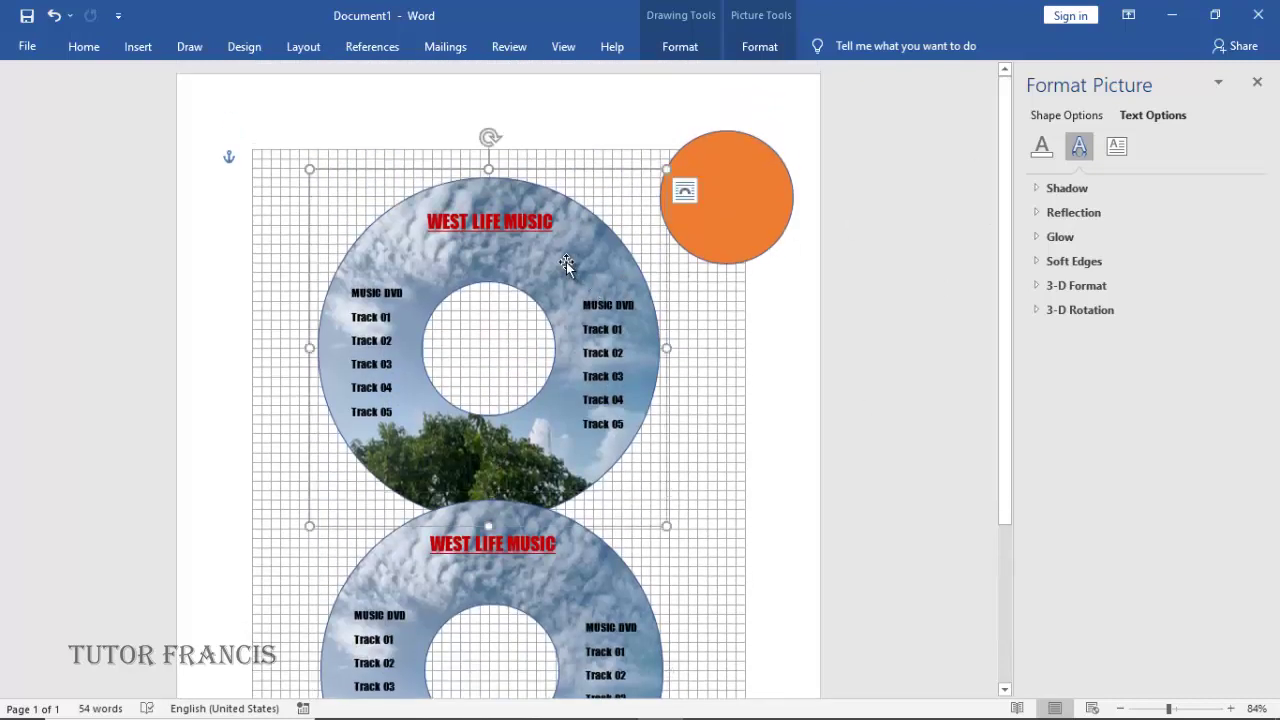
left_click_drag(566, 263, 576, 235)
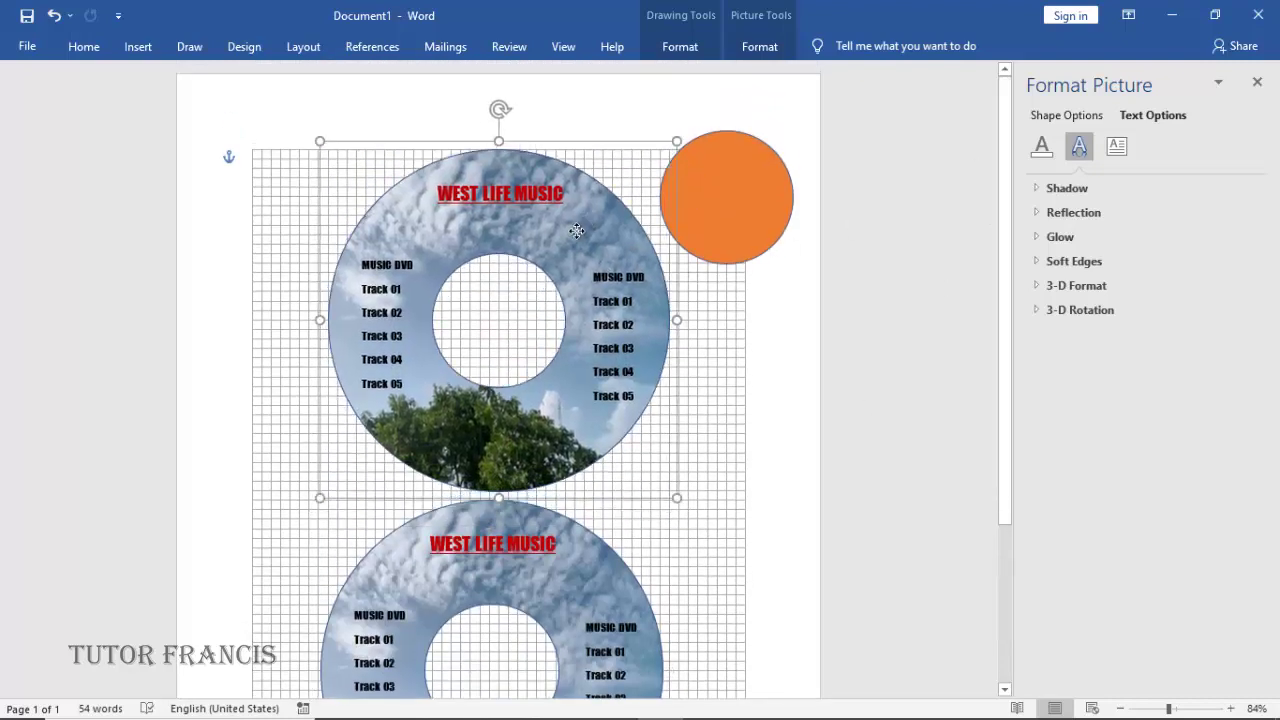
left_click(553, 610)
left_click_drag(581, 611, 587, 601)
key("ctrl+z")
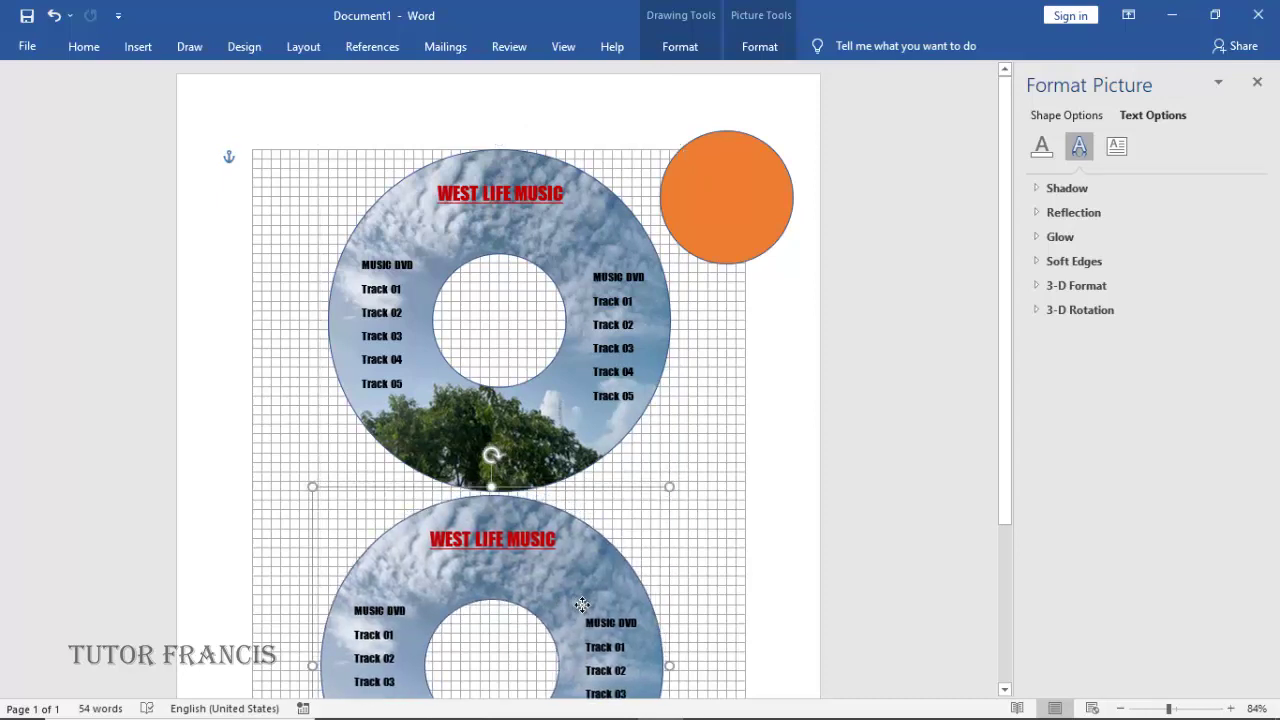
scroll(871, 608, "down", 3)
scroll(820, 497, "up", 3)
key("ctrl+z")
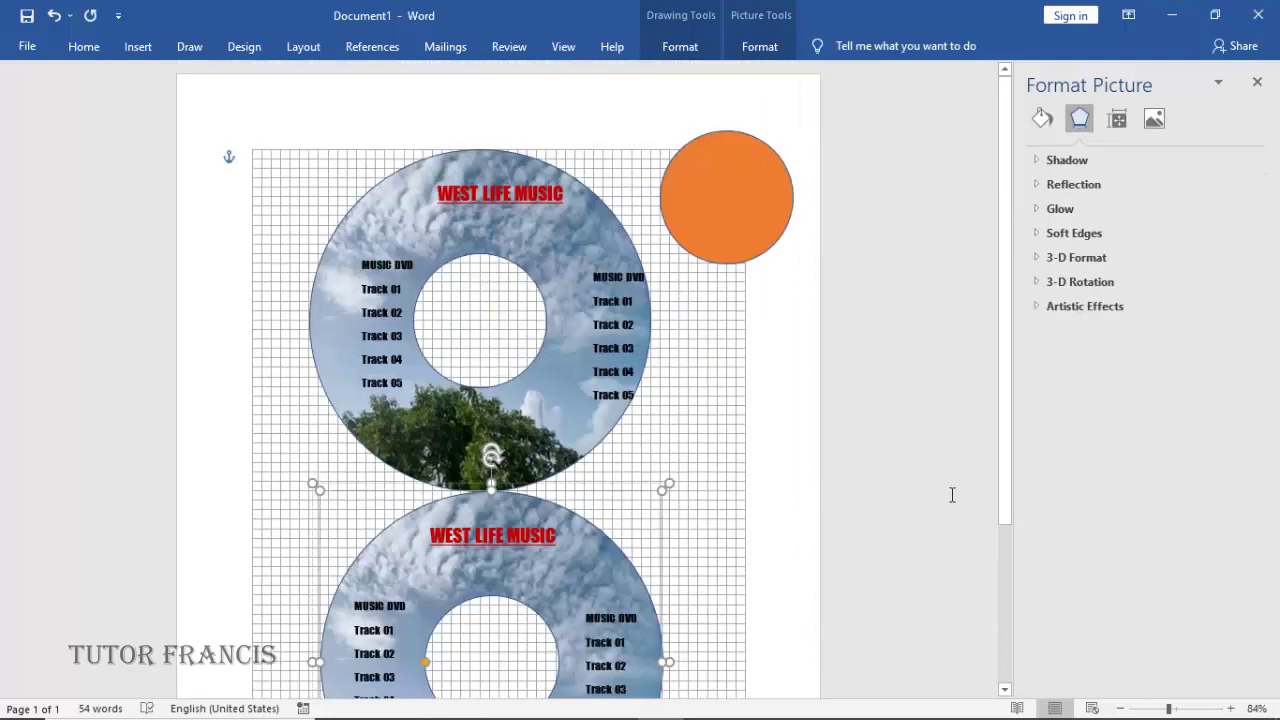
Delete the leftover orange circle beside the upper label.
left_click(759, 243)
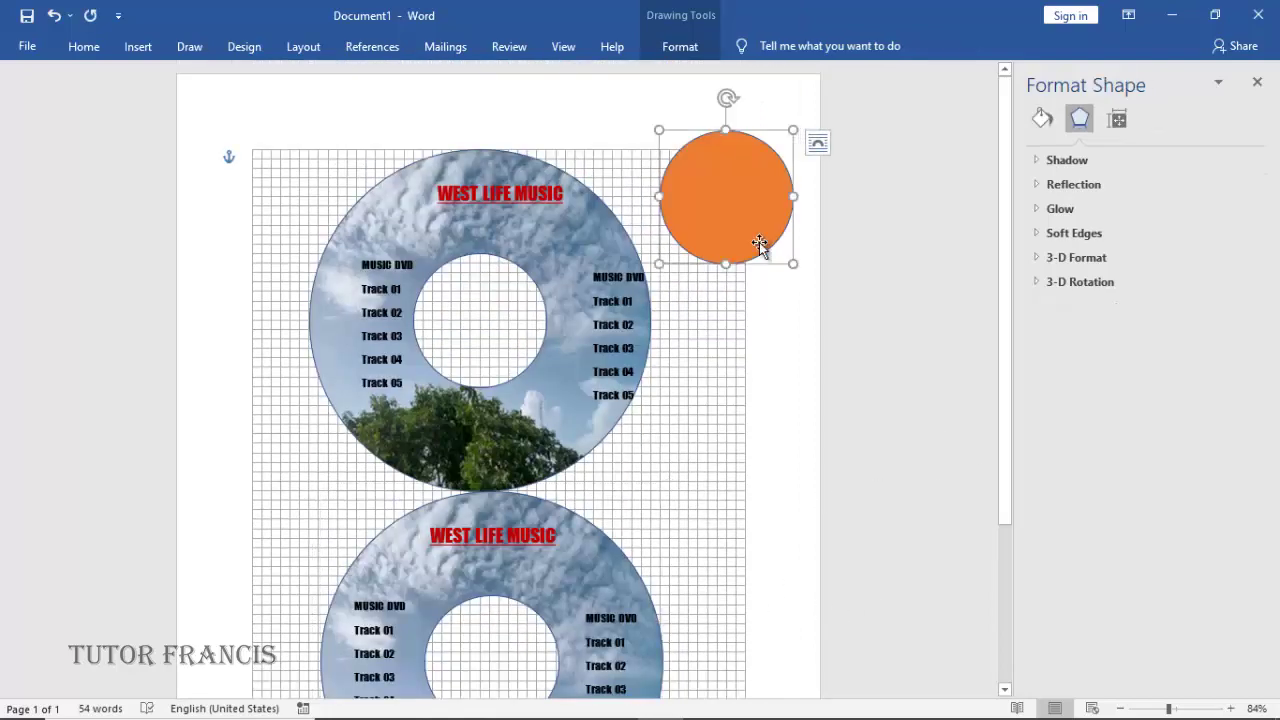
key("Delete")
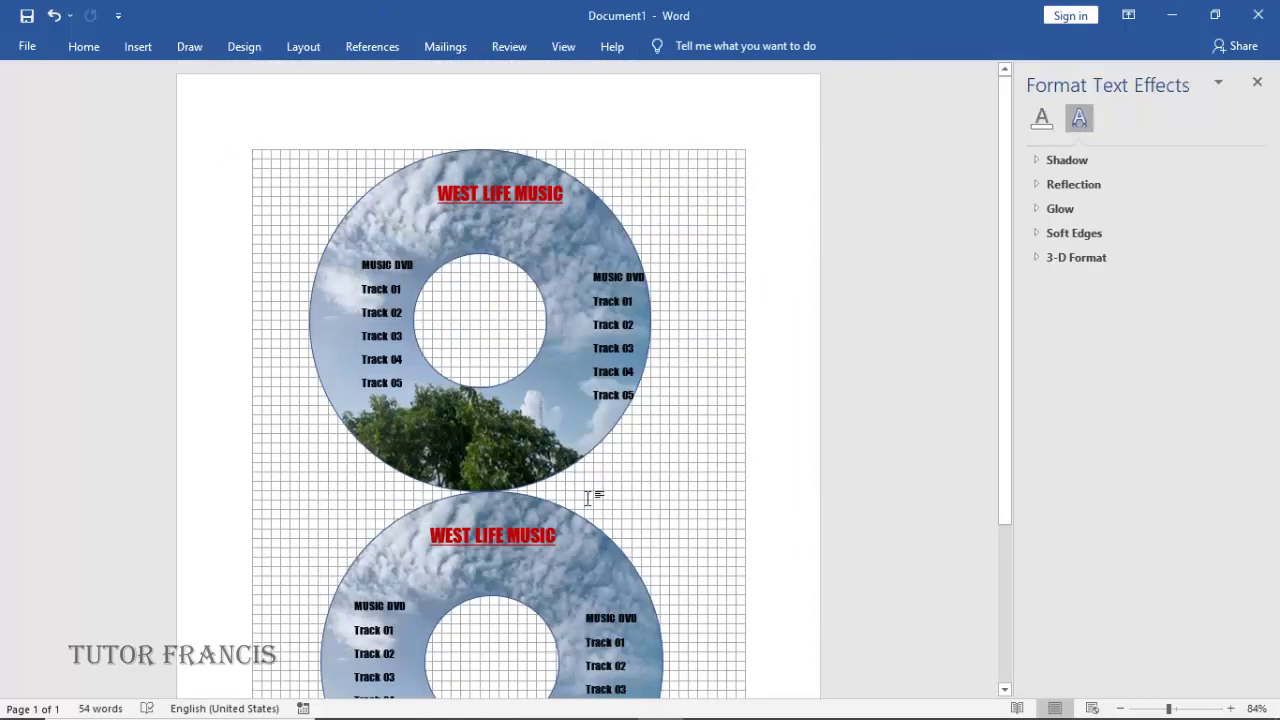
Shift the lower label's donut slightly down to leave a small gap below the upper disc, and close the formatting pane.
left_click_drag(1005, 453, 998, 560)
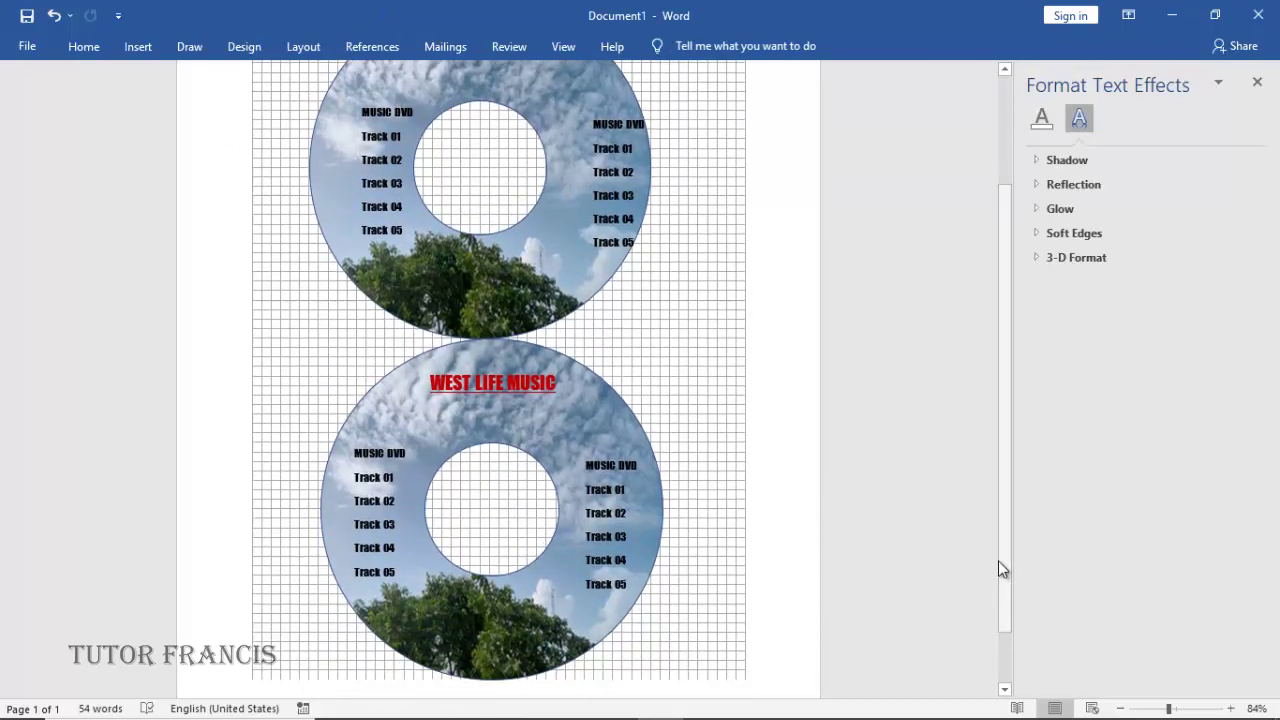
left_click(590, 580)
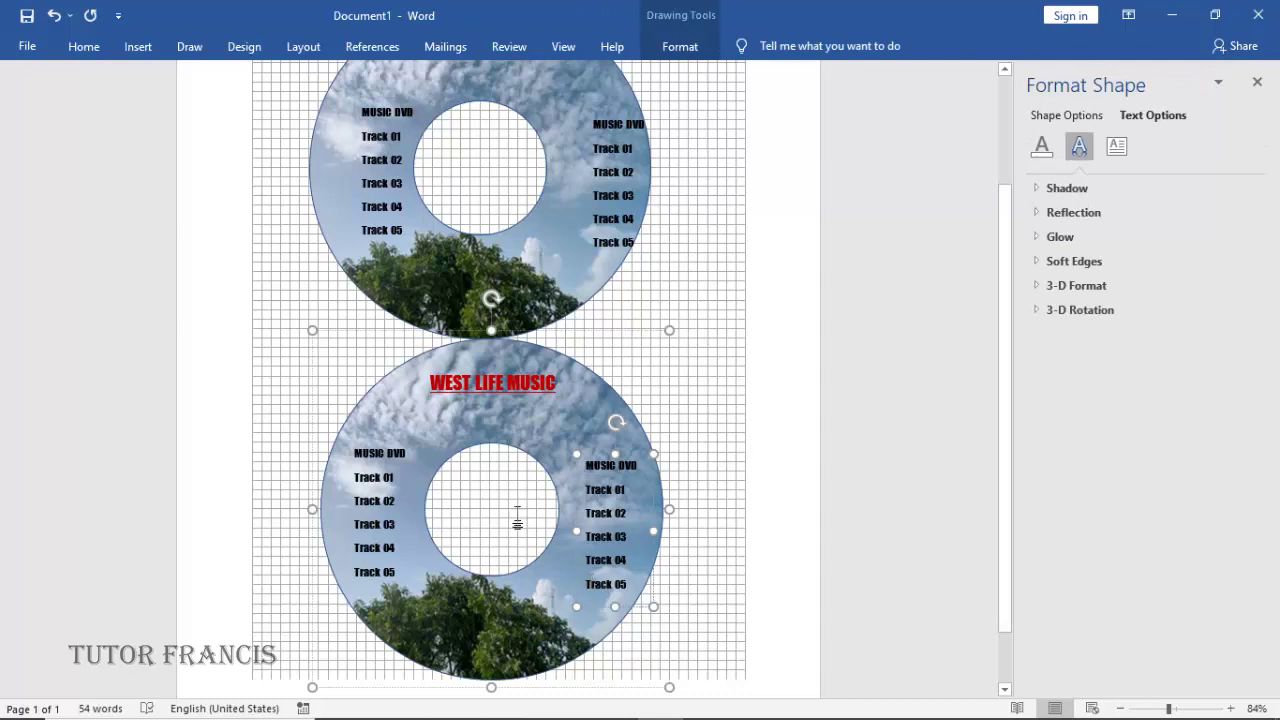
left_click(492, 432)
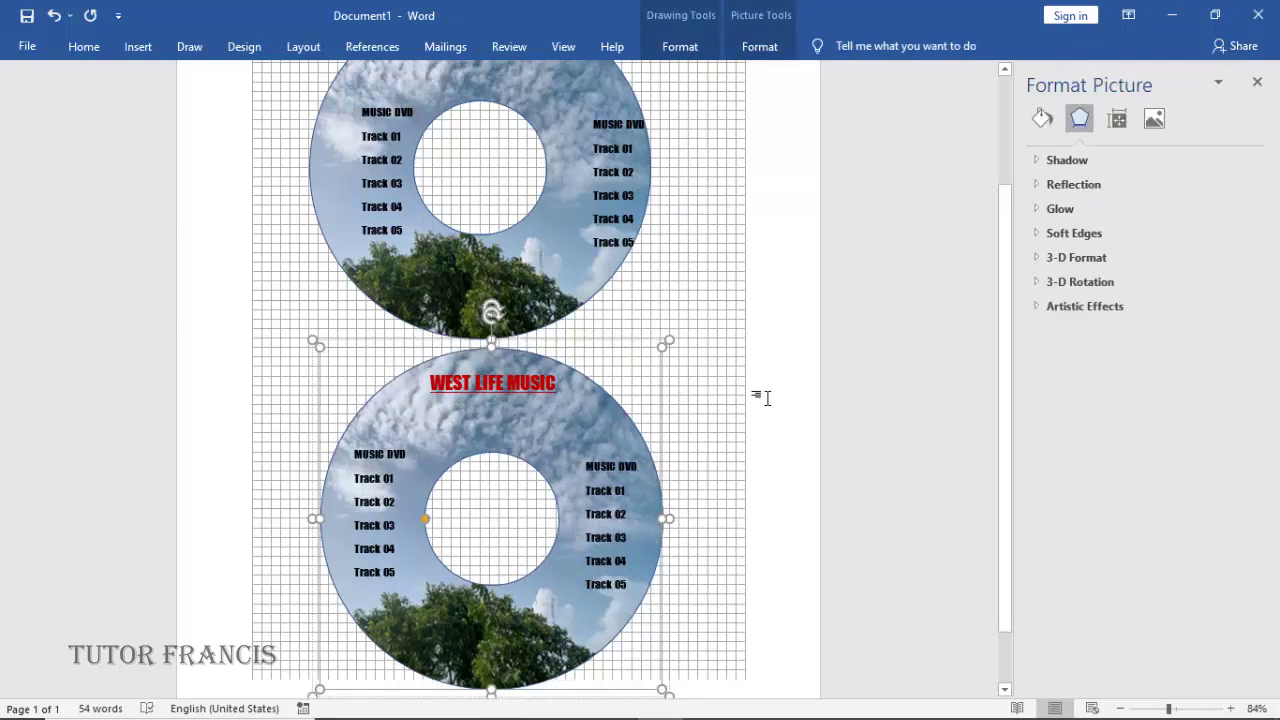
left_click(1257, 84)
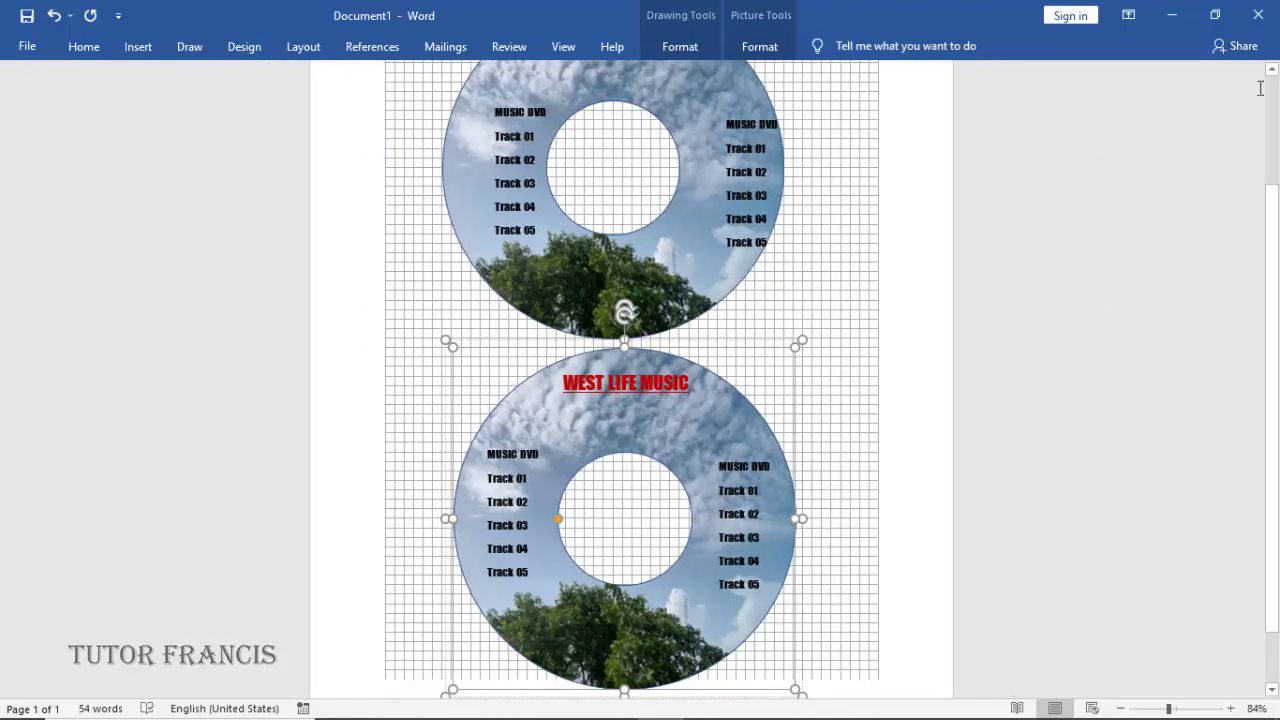